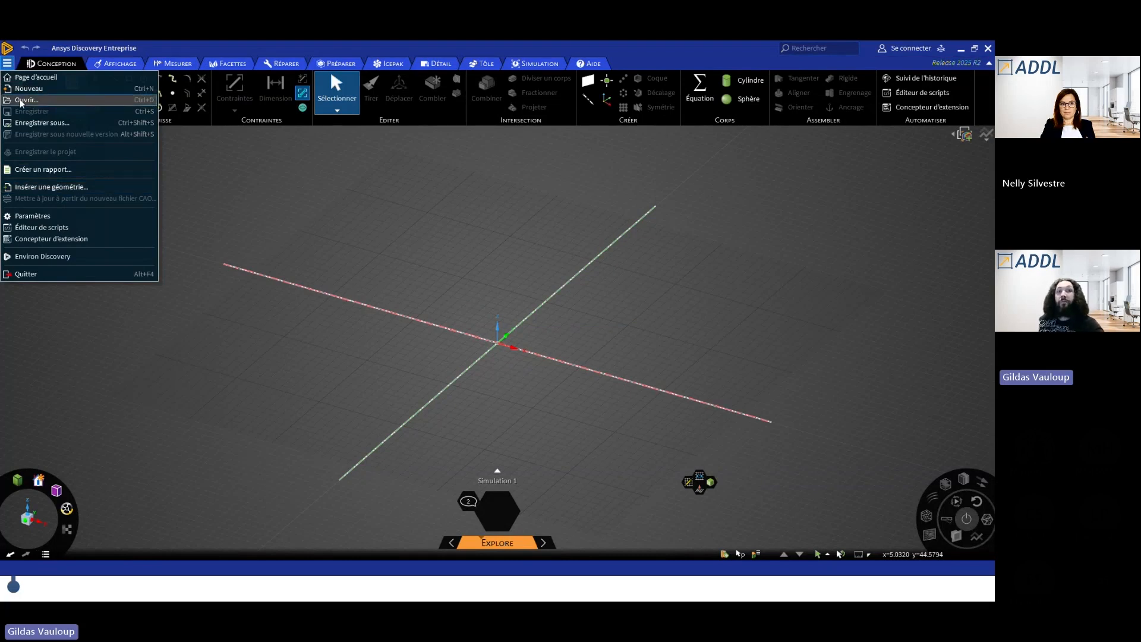
# Open the recent project addl_vide from the start page.
pyautogui.click(33, 77)
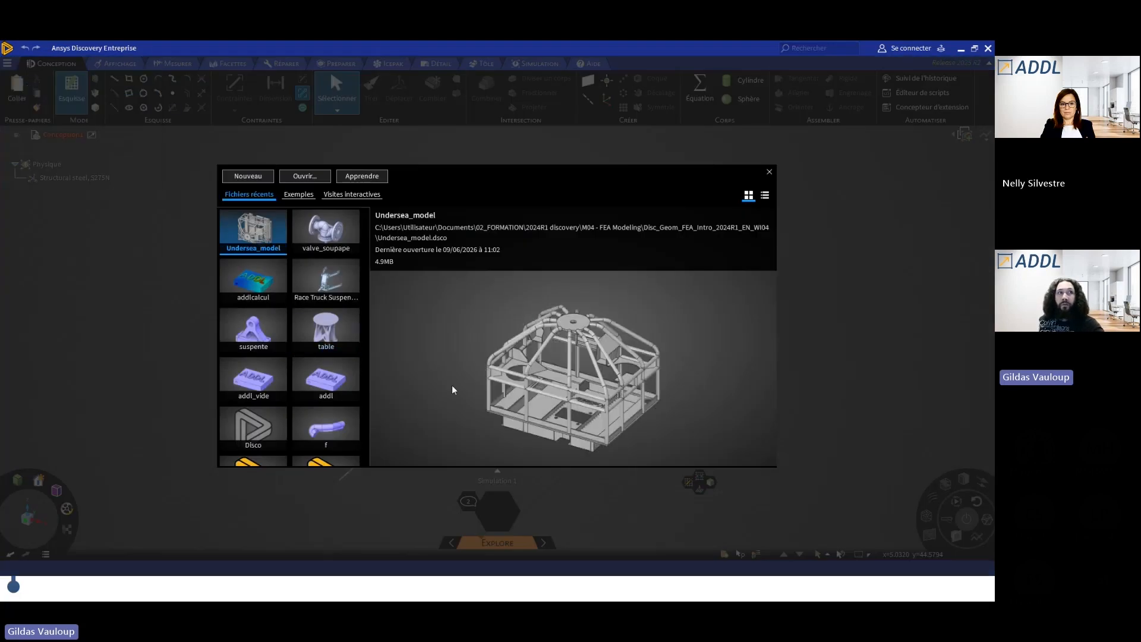
pyautogui.click(248, 381)
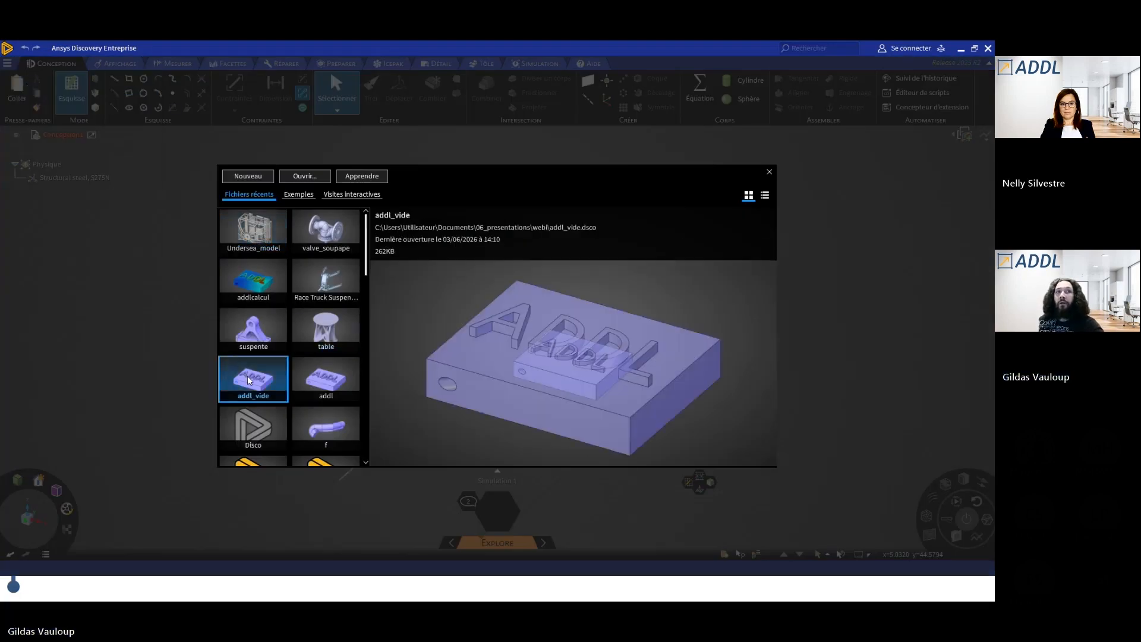
pyautogui.doubleClick(262, 376)
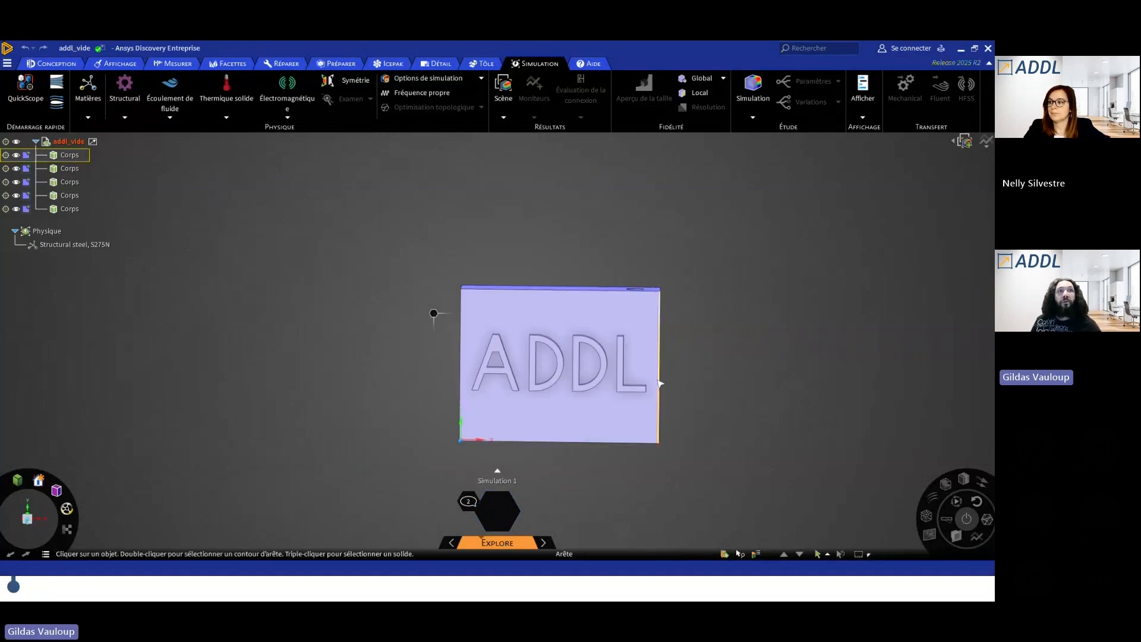
# Examine the ADDL plate from several angles and review the available design, repair and preparation tools.
pyautogui.moveTo(657, 382)
pyautogui.mouseDown(button='middle')
pyautogui.moveTo(637, 410)
pyautogui.moveTo(659, 365)
pyautogui.moveTo(676, 254)
pyautogui.moveTo(695, 250)
pyautogui.moveTo(705, 271)
pyautogui.moveTo(678, 268)
pyautogui.moveTo(615, 376)
pyautogui.moveTo(609, 349)
pyautogui.moveTo(609, 395)
pyautogui.mouseUp(button='middle')
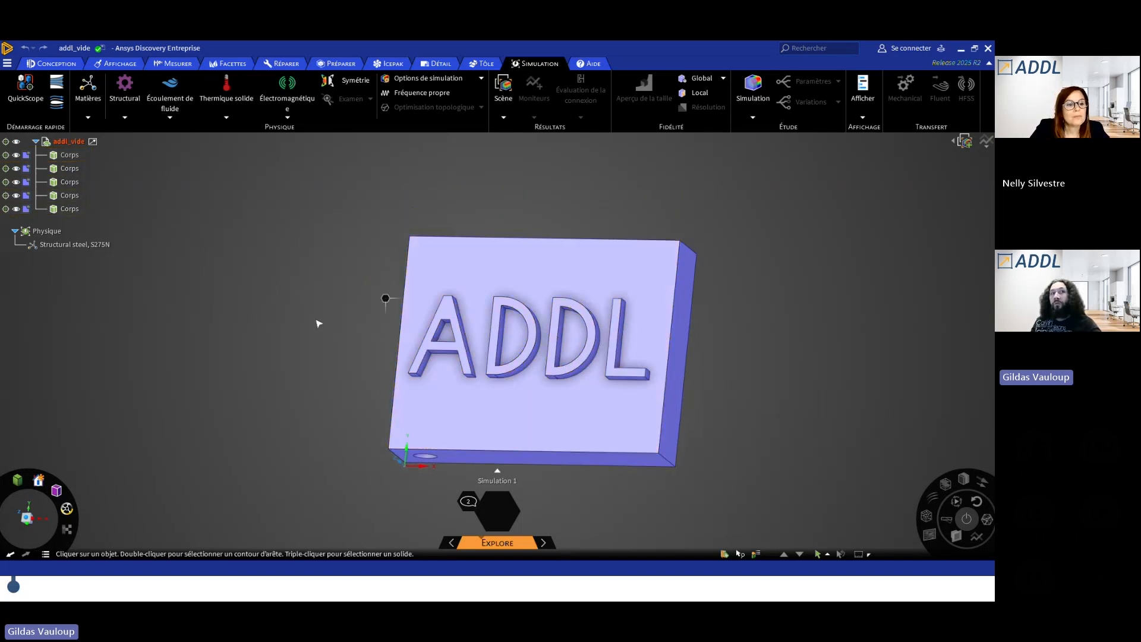
pyautogui.moveTo(326, 266); pyautogui.dragTo(326, 287, button='middle')
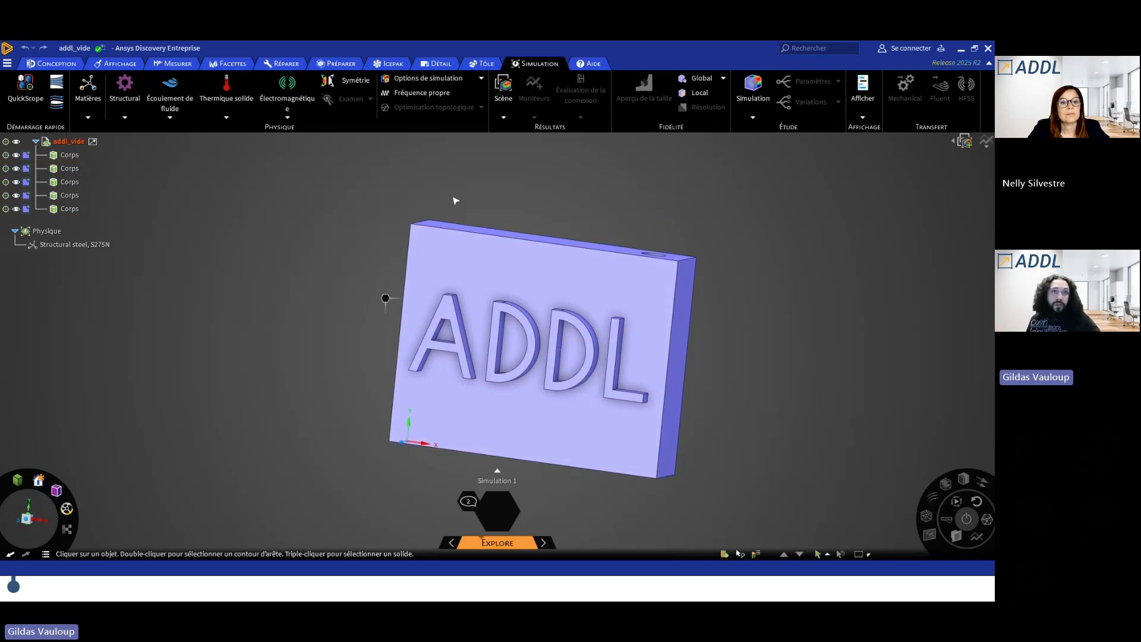
pyautogui.keyDown('ctrl'); pyautogui.moveTo(685, 220); pyautogui.dragTo(630, 213, button='middle'); pyautogui.keyUp('ctrl')
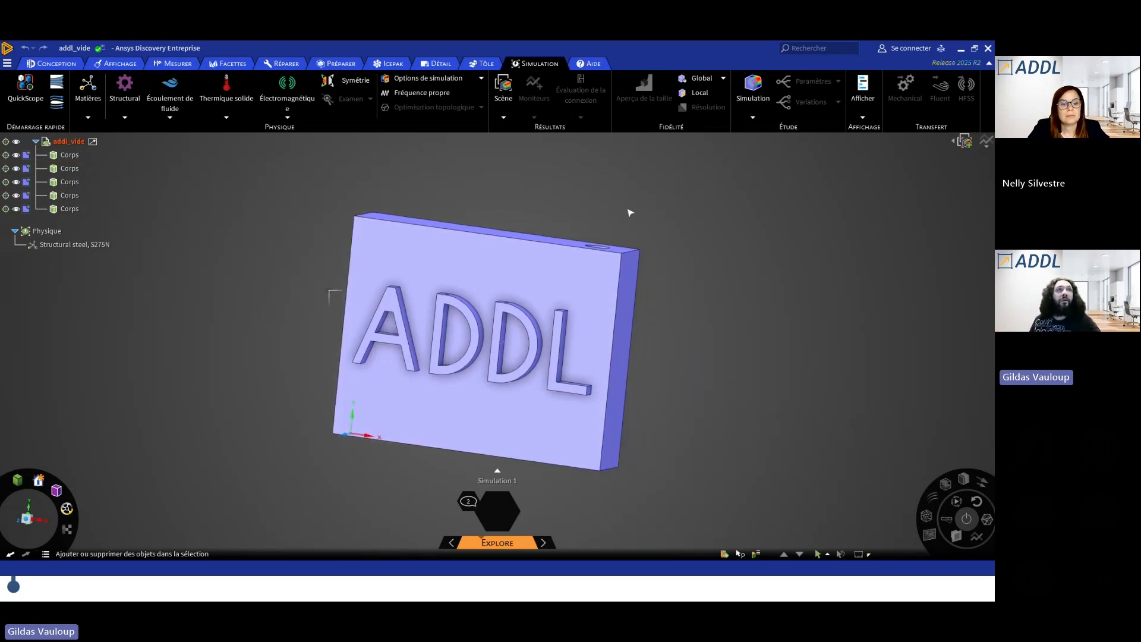
pyautogui.click(52, 65)
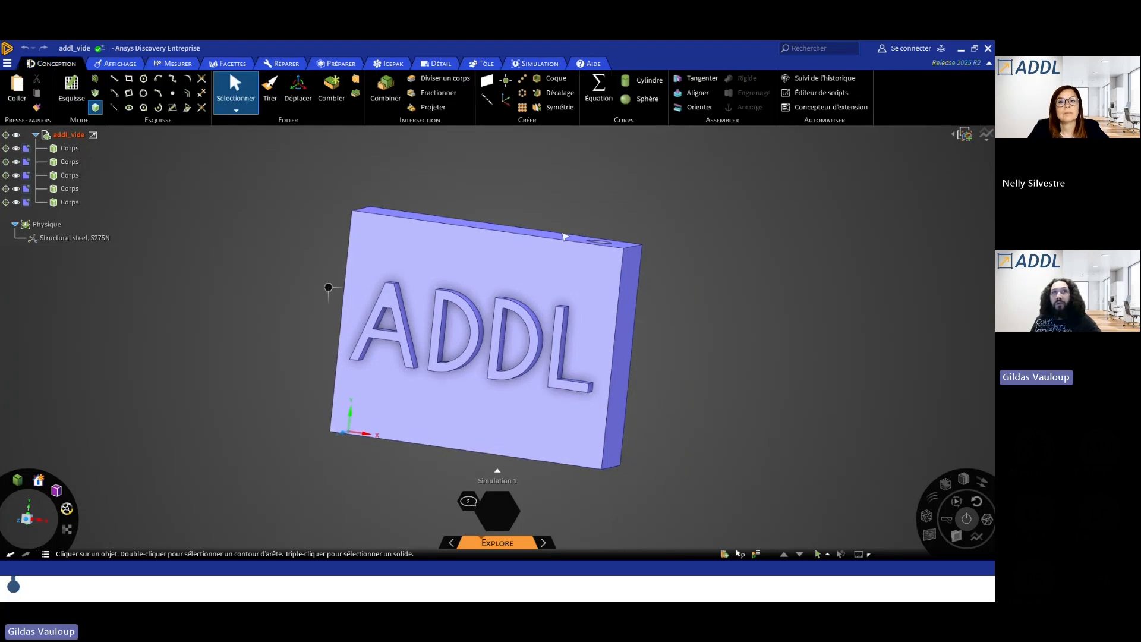
pyautogui.moveTo(423, 191); pyautogui.dragTo(415, 207, button='middle')
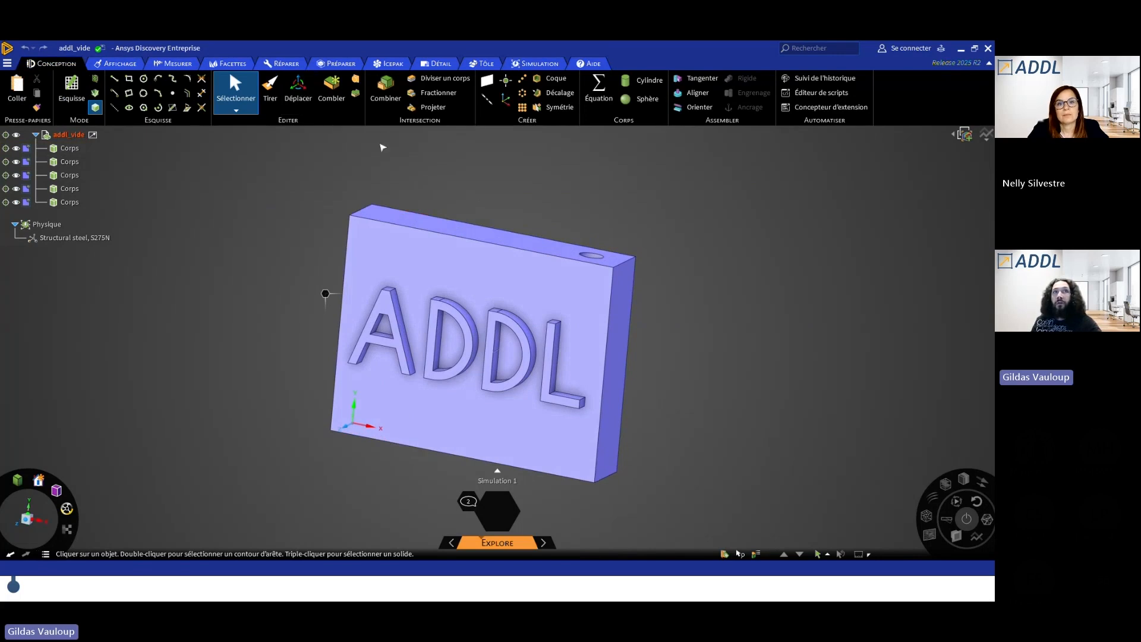
pyautogui.click(281, 64)
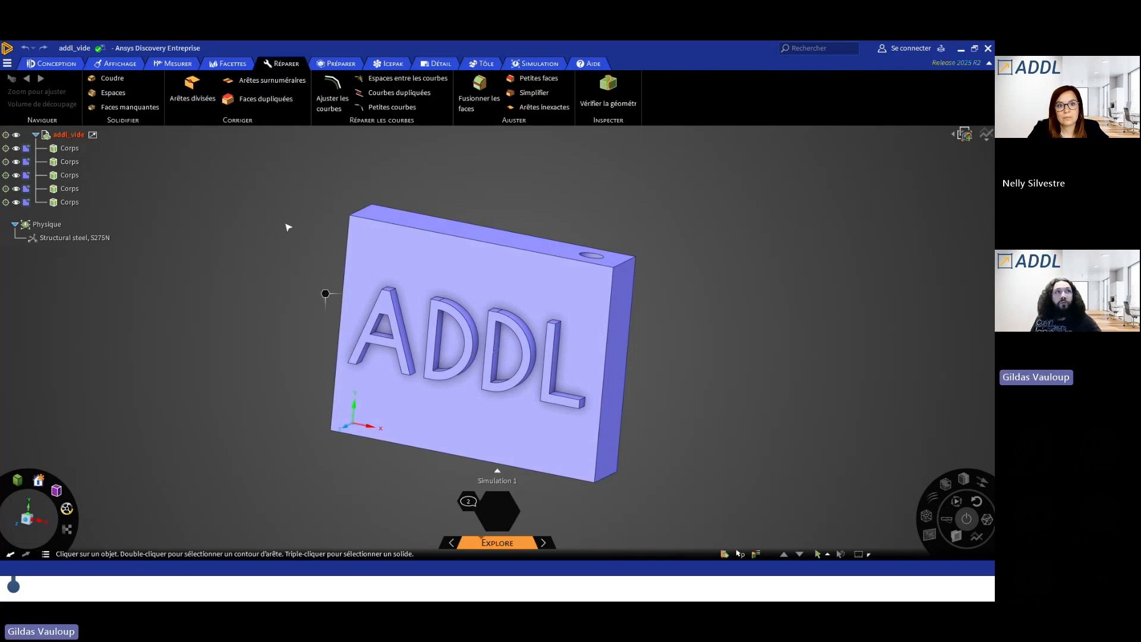
pyautogui.click(330, 64)
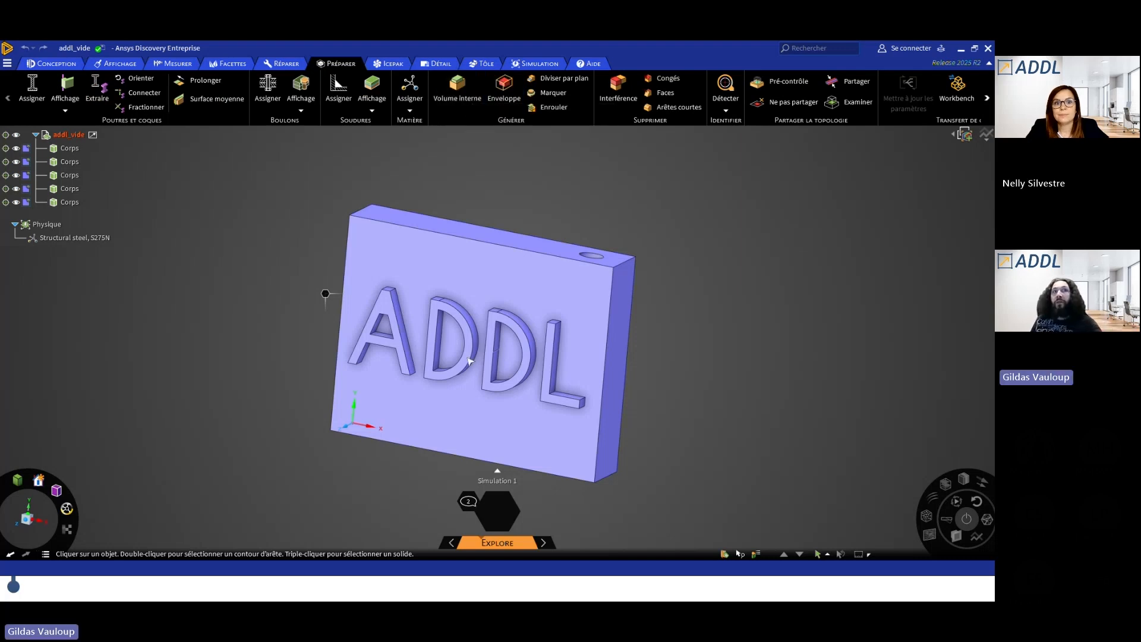
pyautogui.moveTo(634, 345); pyautogui.dragTo(666, 287, button='middle')
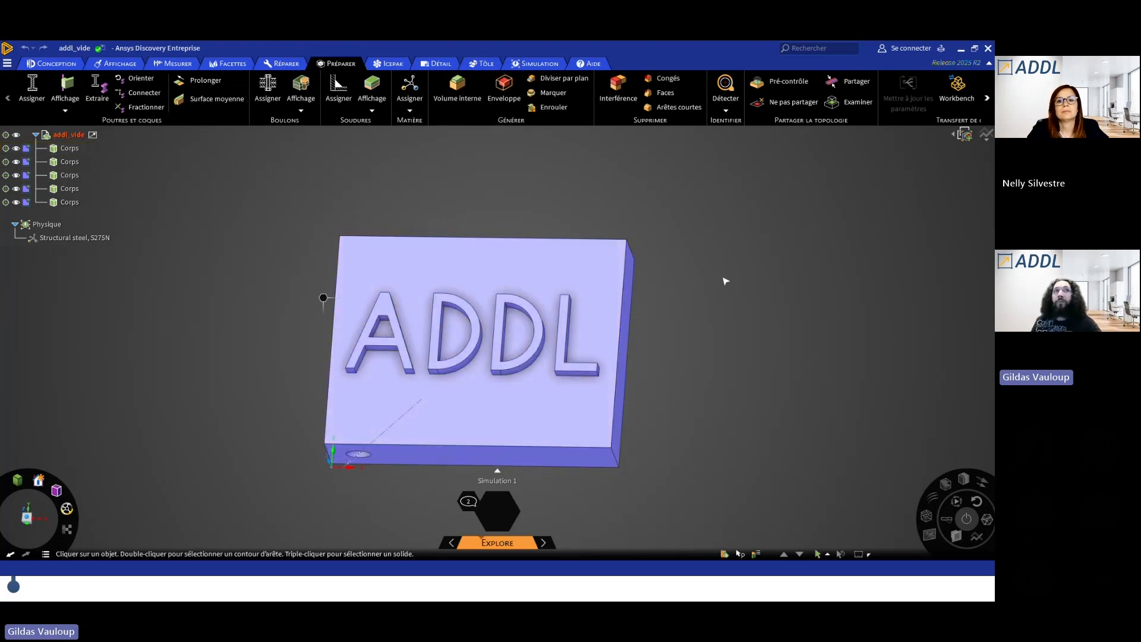
# Define an internal flow through the plate, with the inlet at the lower edge's hole and the outlet at the upper edge's hole.
pyautogui.click(540, 64)
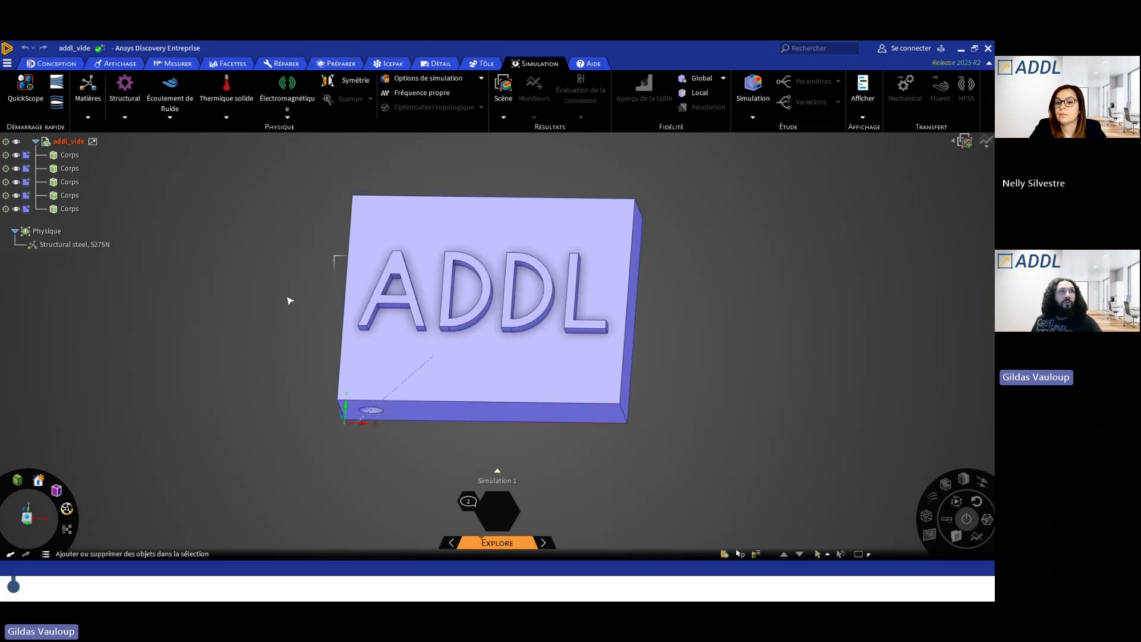
pyautogui.click(60, 86)
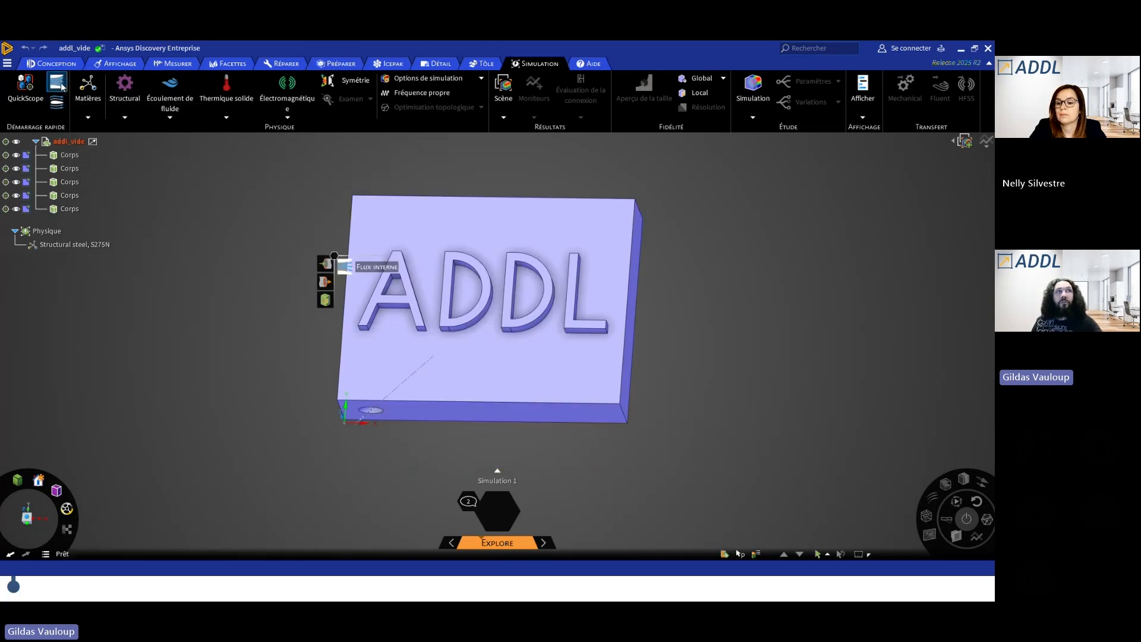
pyautogui.click(420, 416)
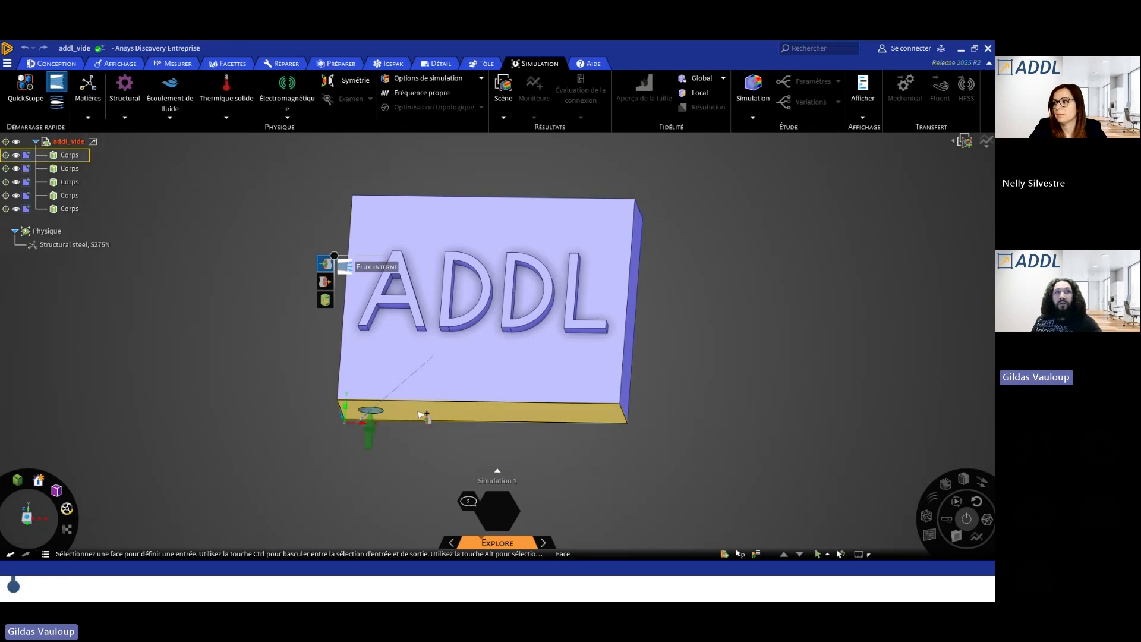
pyautogui.moveTo(642, 196); pyautogui.dragTo(631, 294, button='middle')
pyautogui.click(604, 177)
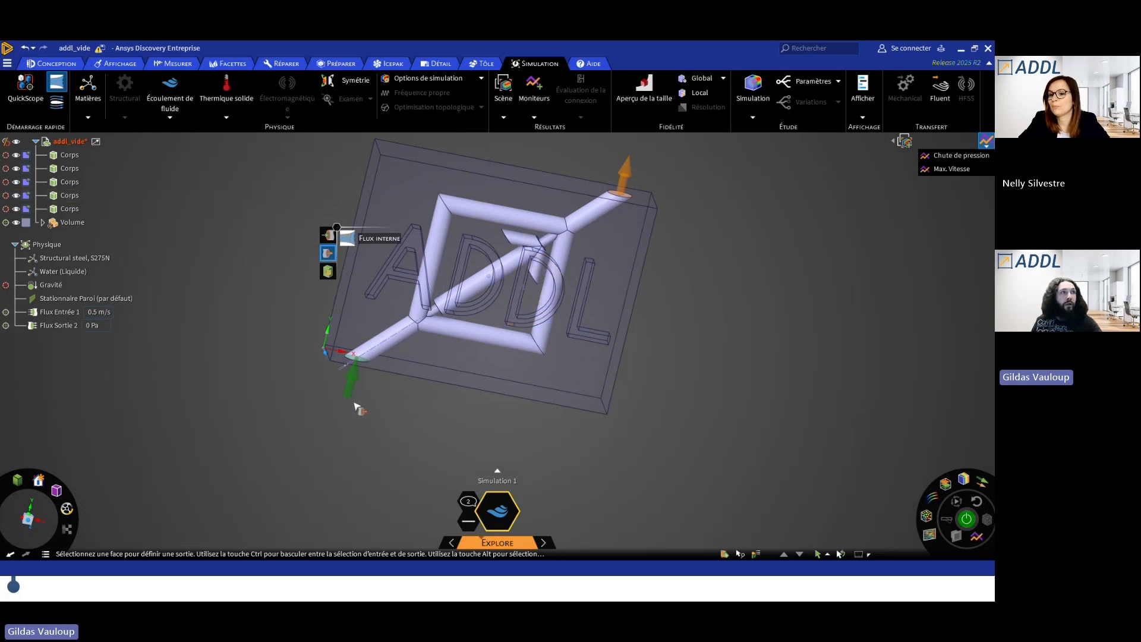
# Review the inlet and outlet flow conditions, including the inlet's flow type and velocity options.
pyautogui.click(77, 315)
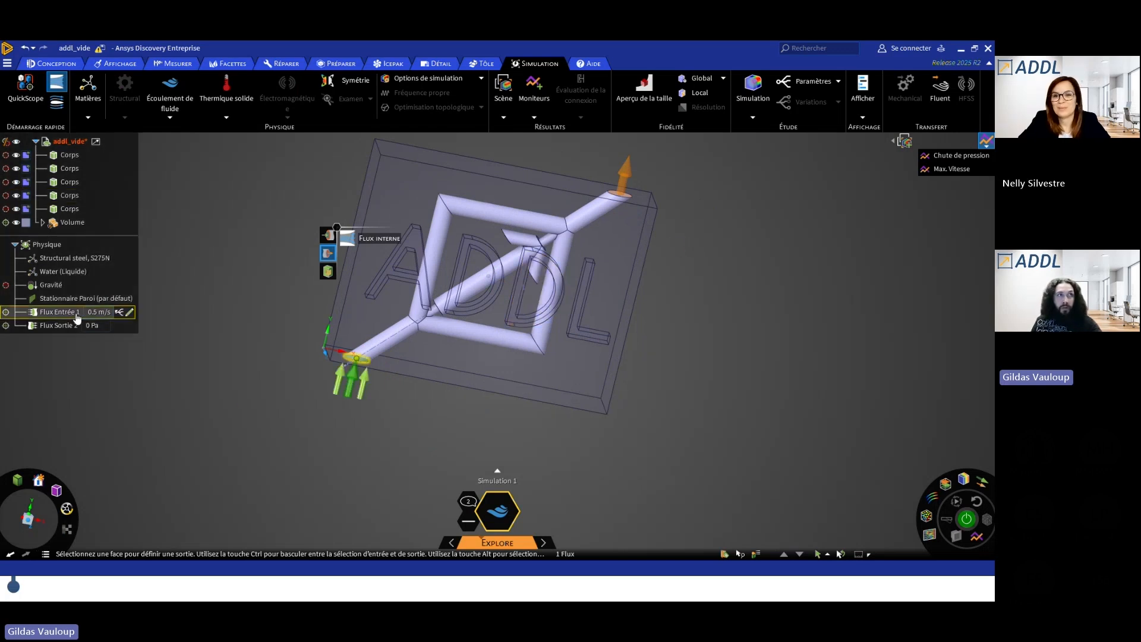
pyautogui.click(76, 325)
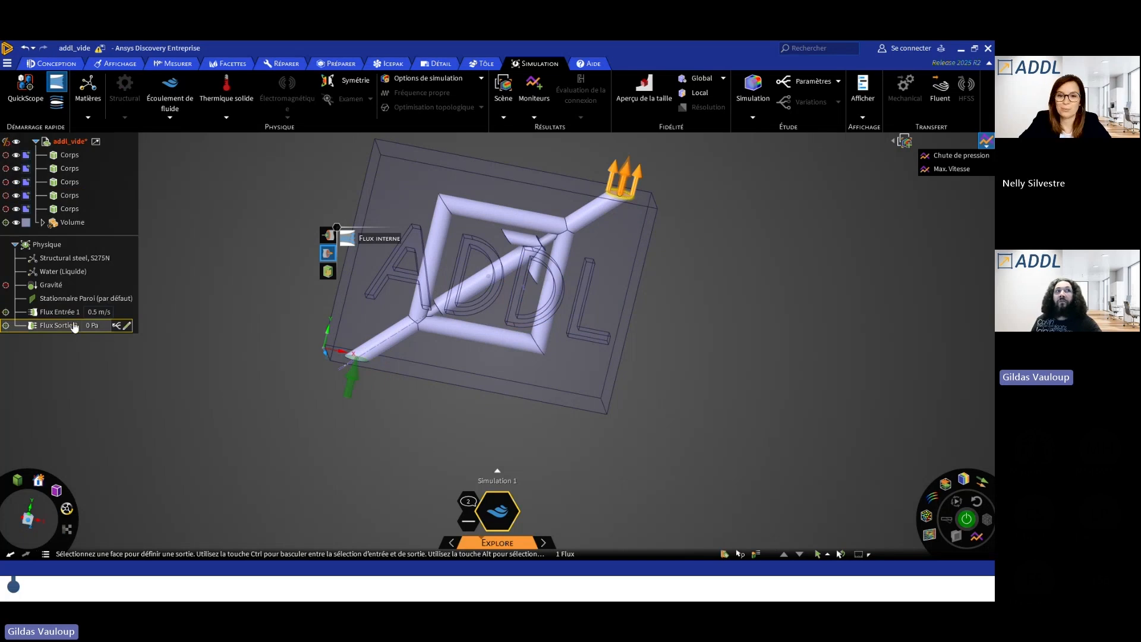
pyautogui.click(68, 315)
pyautogui.press('Escape')
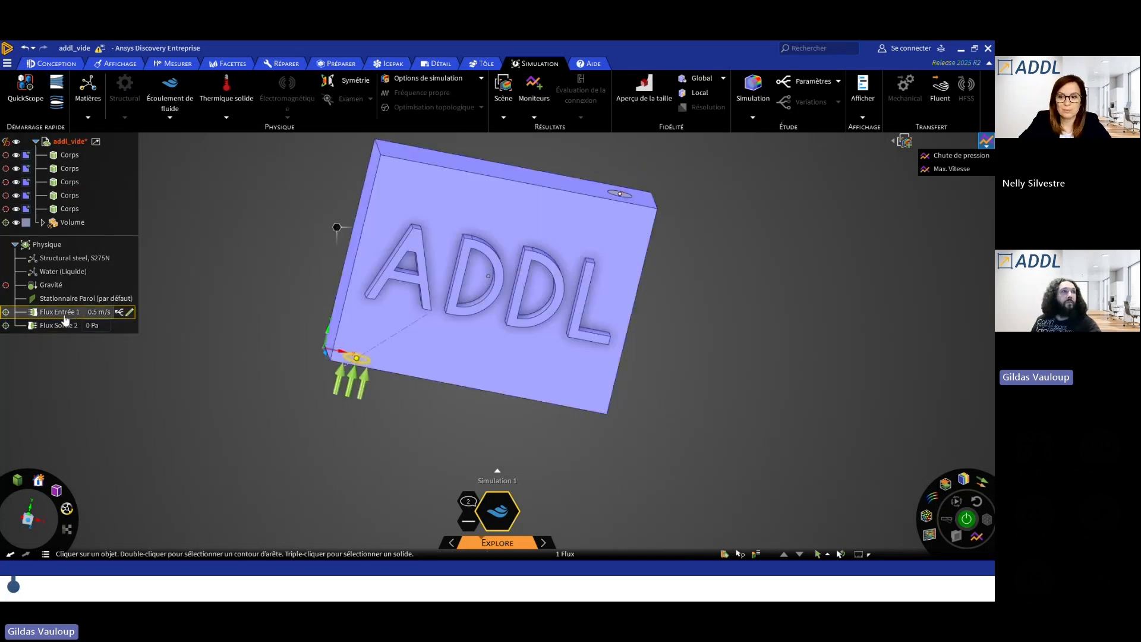
pyautogui.rightClick(65, 316)
pyautogui.click(134, 323)
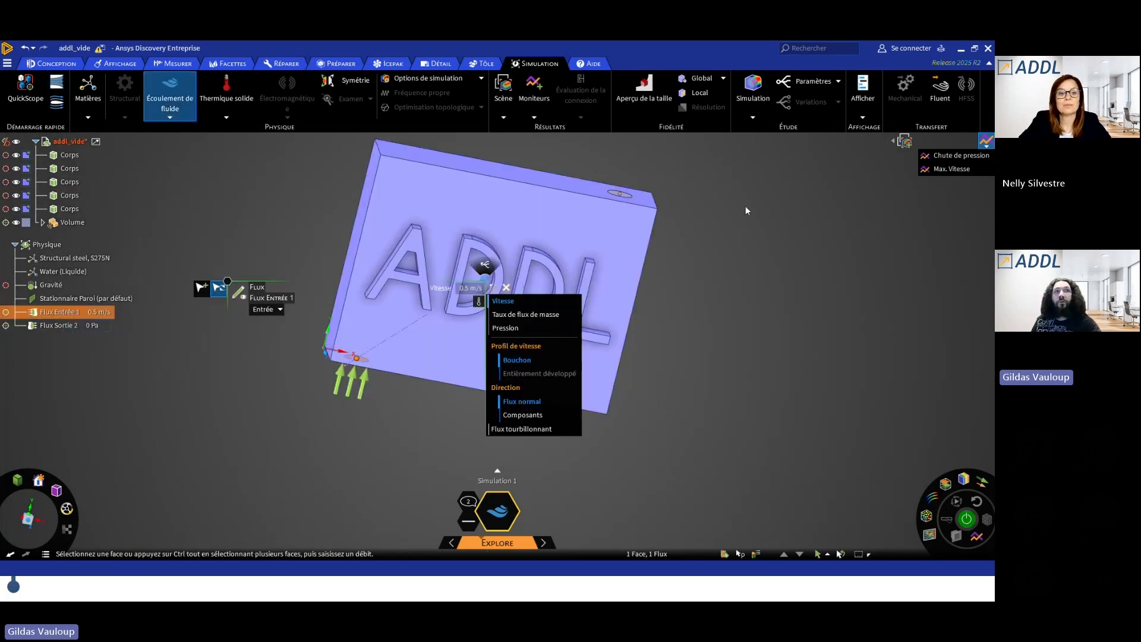
pyautogui.click(280, 311)
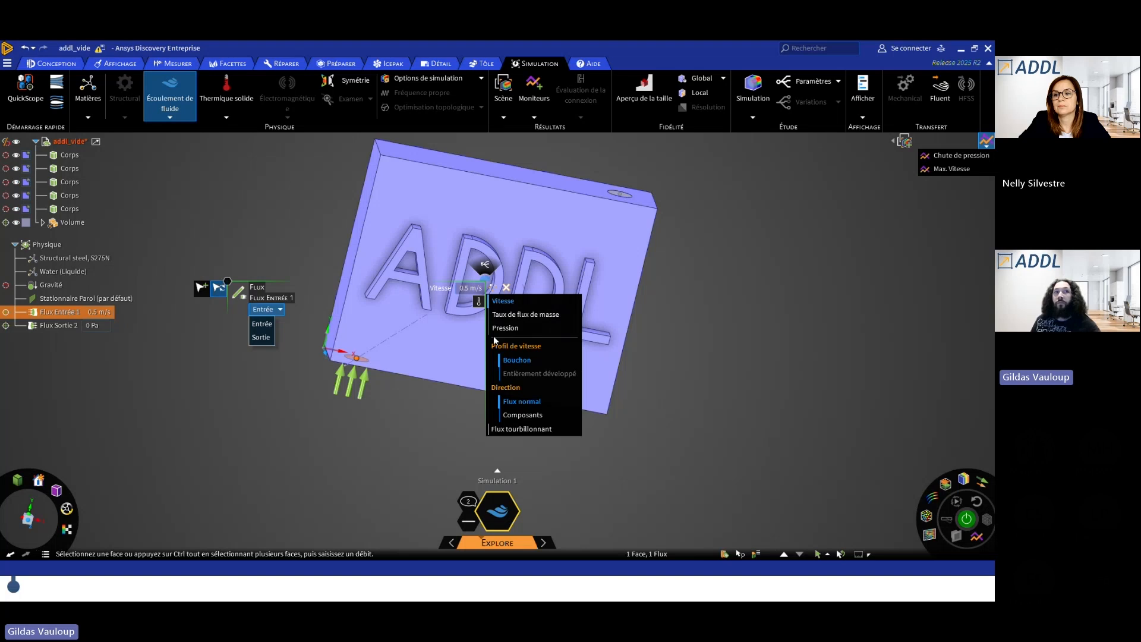
pyautogui.click(240, 397)
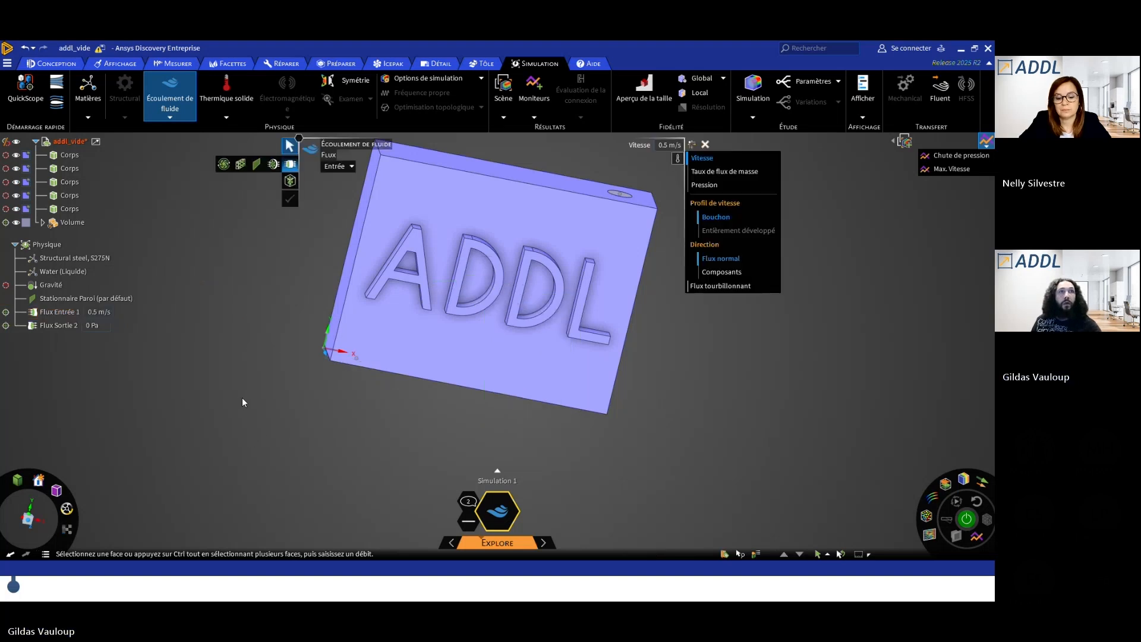
pyautogui.moveTo(435, 444); pyautogui.dragTo(420, 420, button='middle')
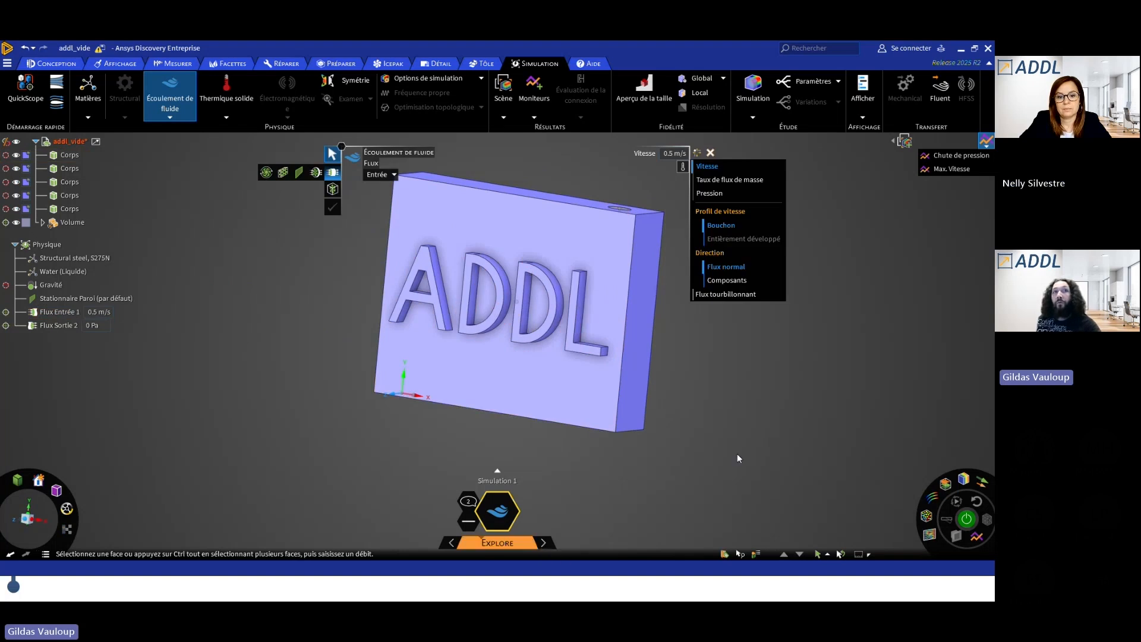
pyautogui.moveTo(566, 449); pyautogui.dragTo(648, 343, button='middle')
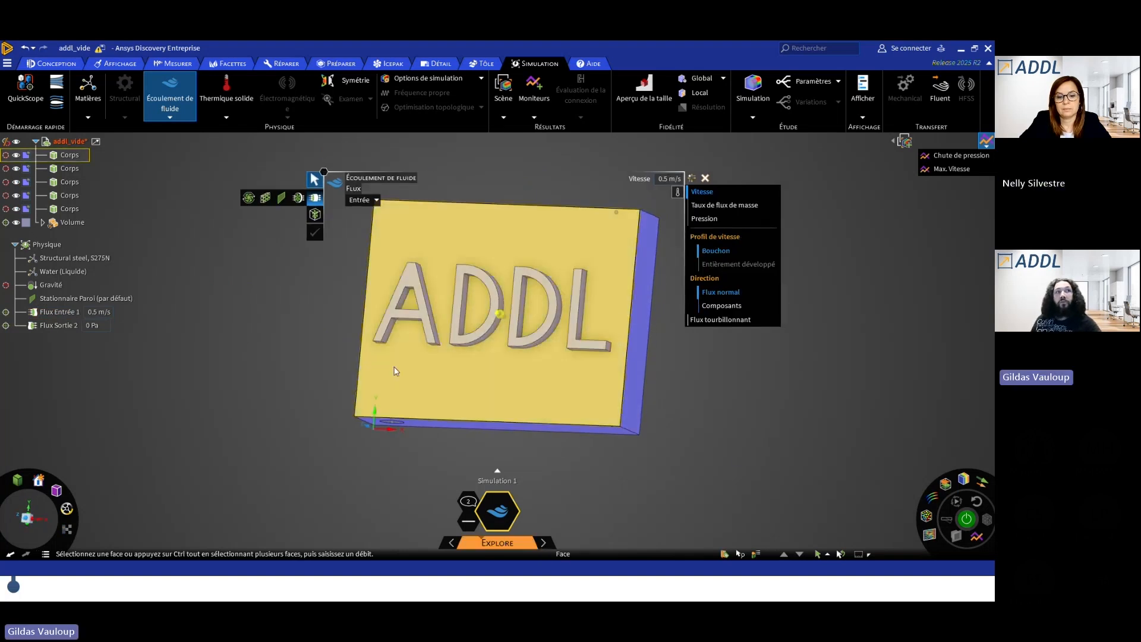
pyautogui.click(294, 312)
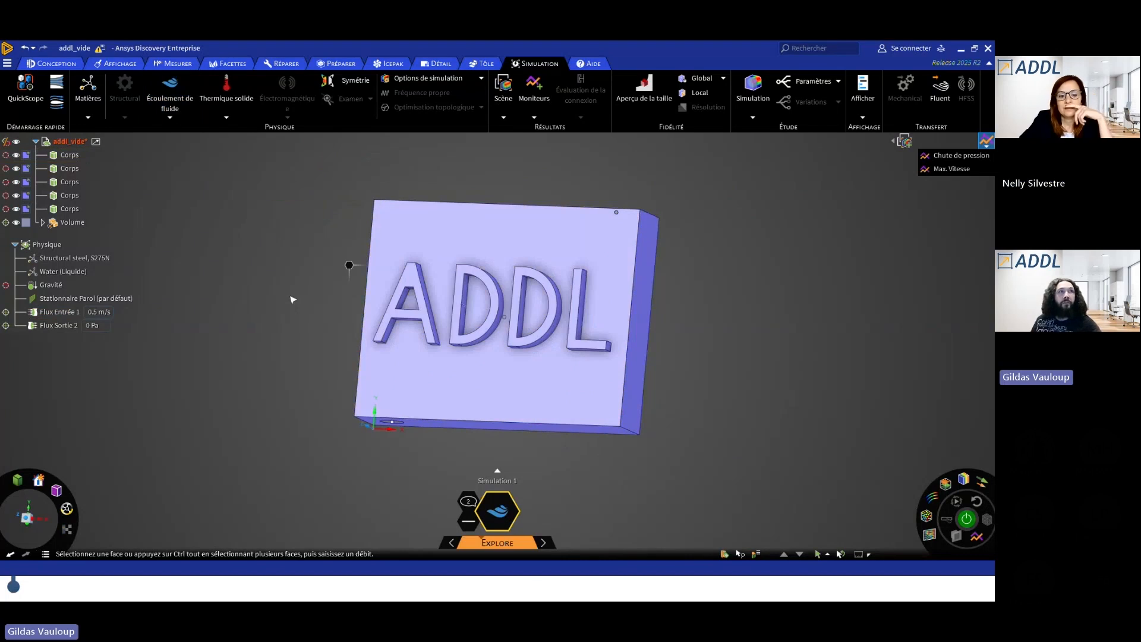
# Apply a solid thermal heat load with a total heat of 100 W to the letter A body.
pyautogui.click(233, 119)
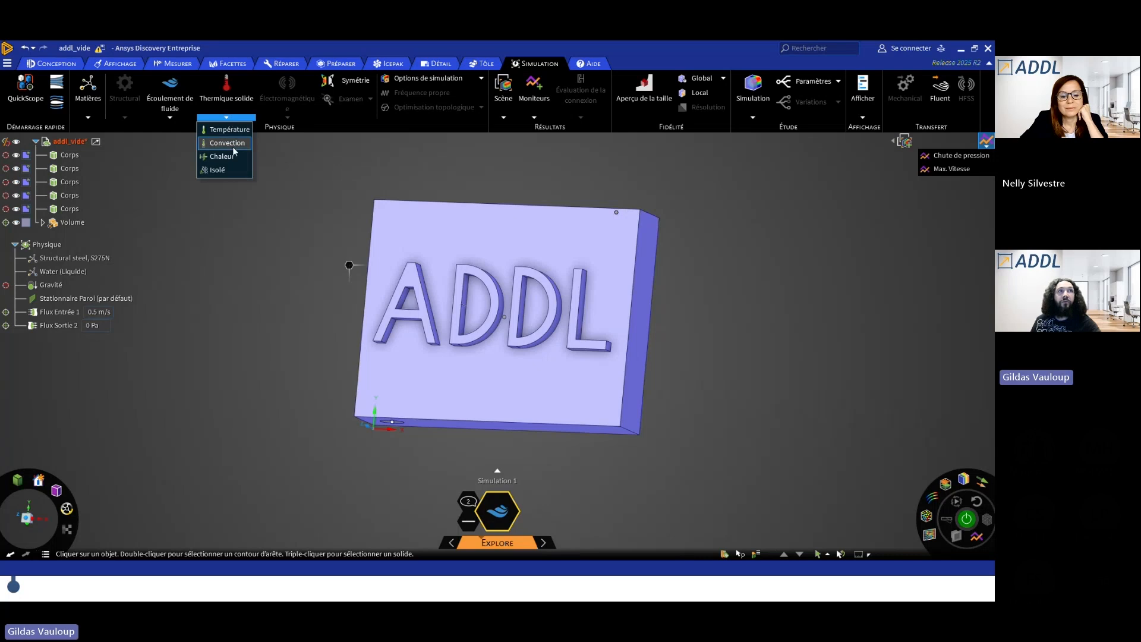
pyautogui.click(227, 156)
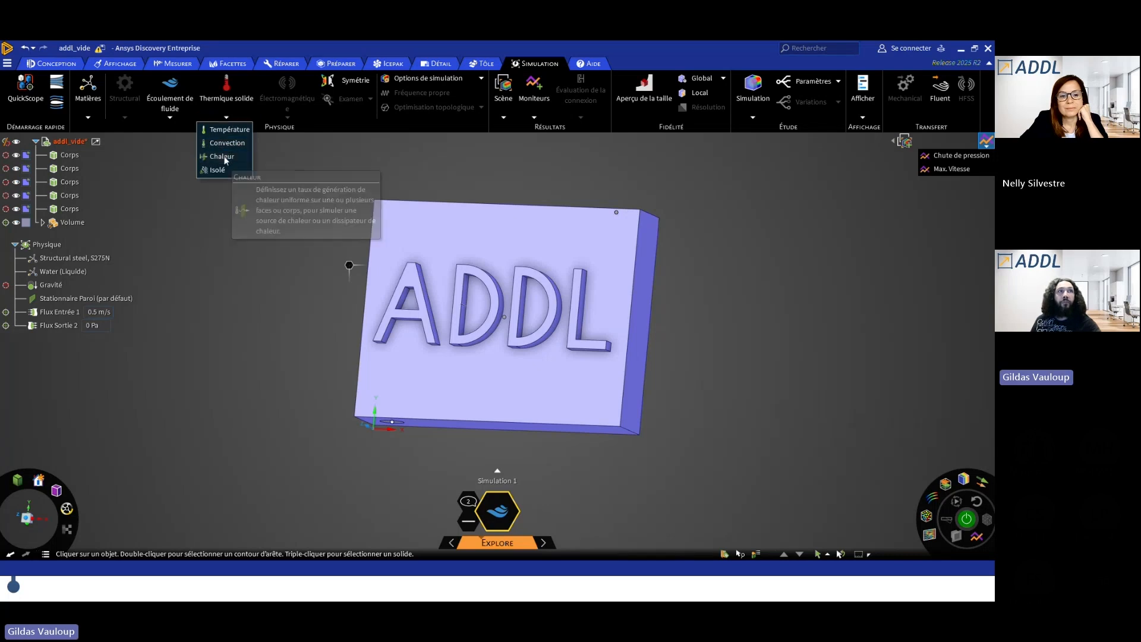
pyautogui.click(415, 280)
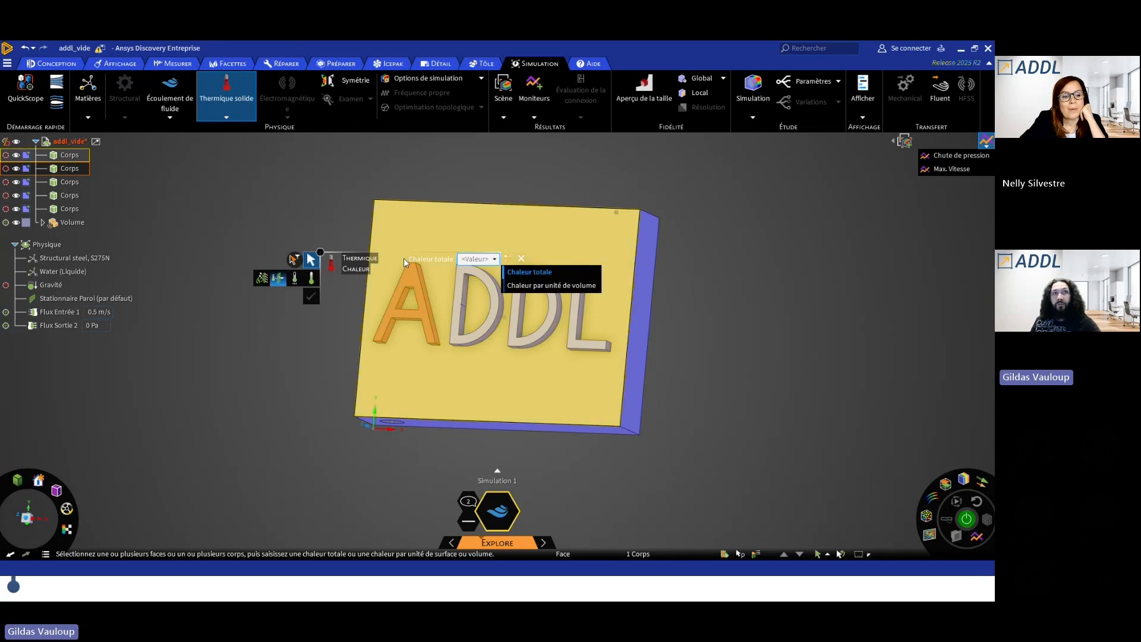
pyautogui.write('100 W')
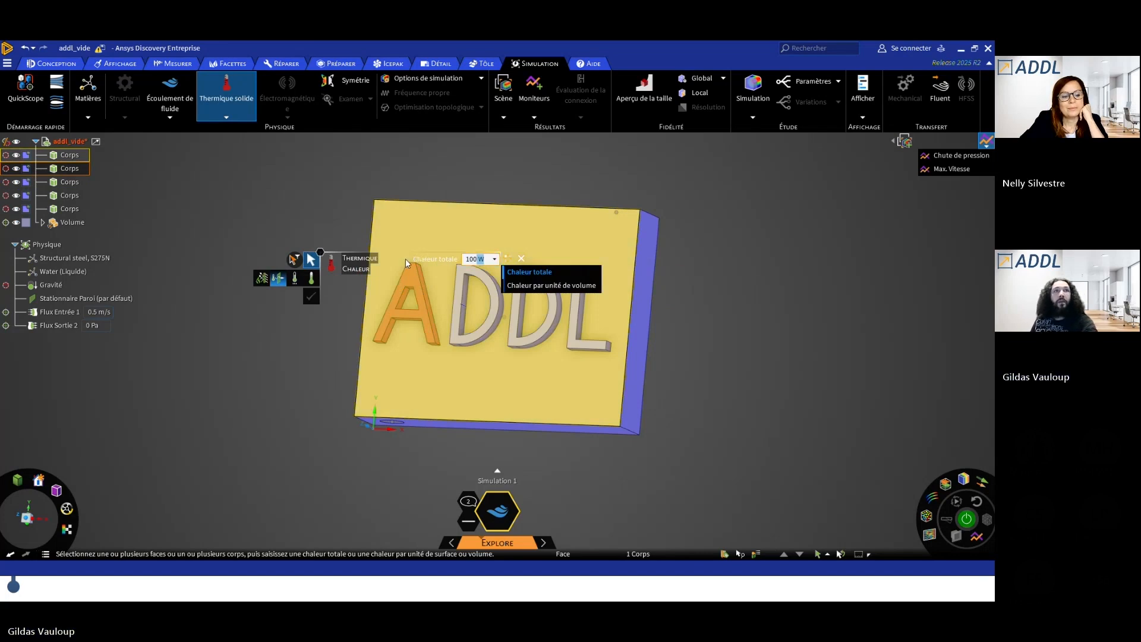
pyautogui.click(312, 298)
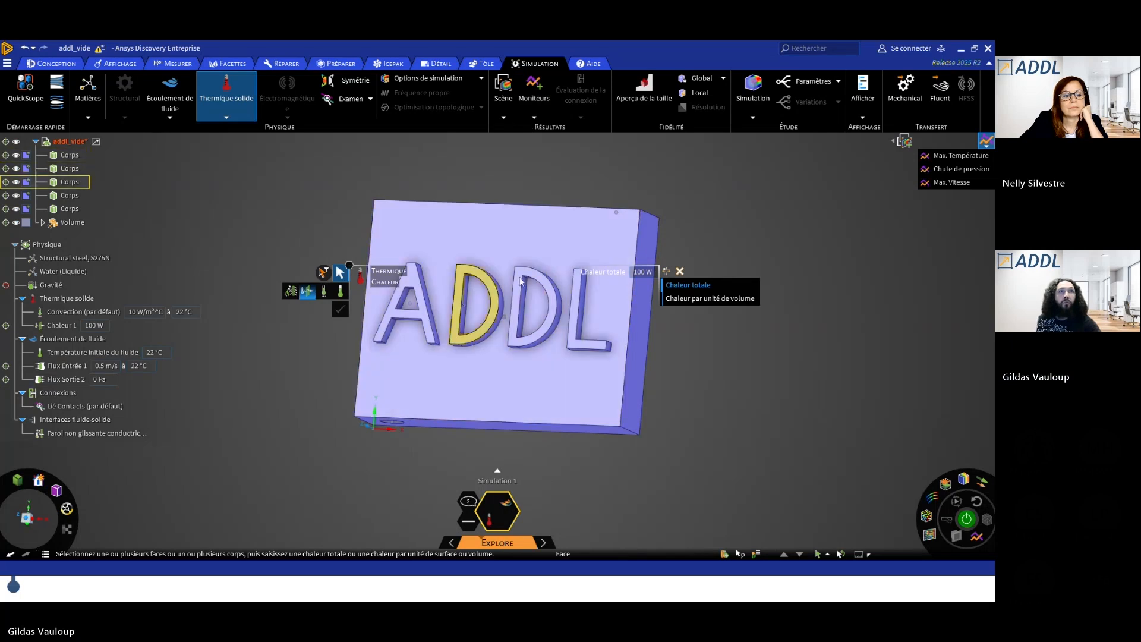
# Apply total heat loads of 200 W to the first letter D body and 300 W to the second D.
pyautogui.click(484, 273)
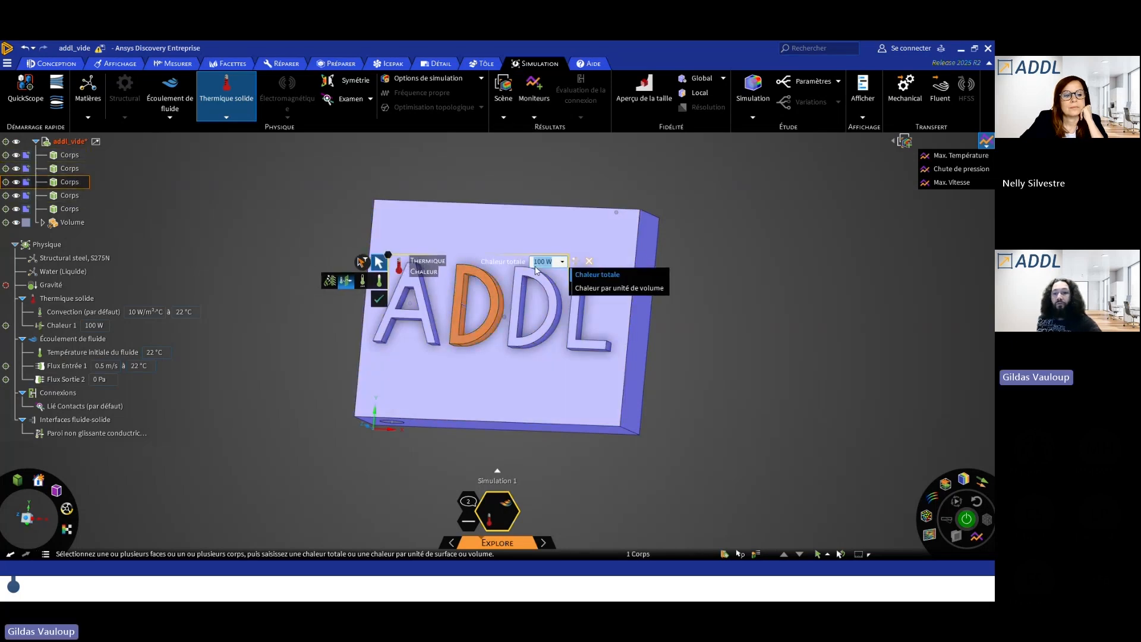
pyautogui.write('200')
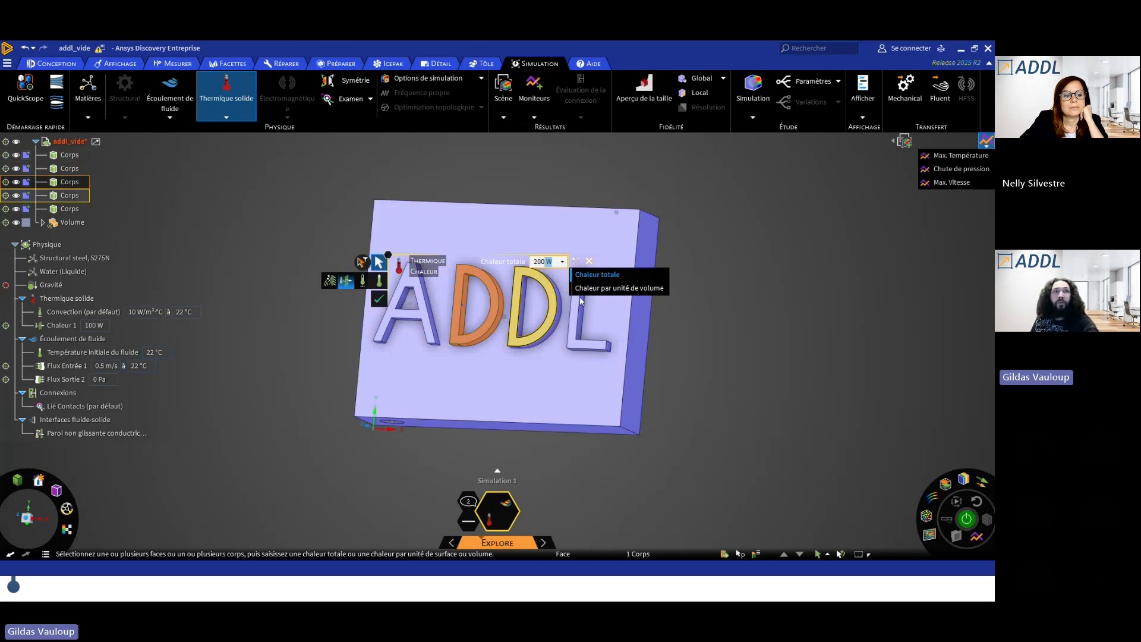
pyautogui.press('Return')
pyautogui.click(534, 275)
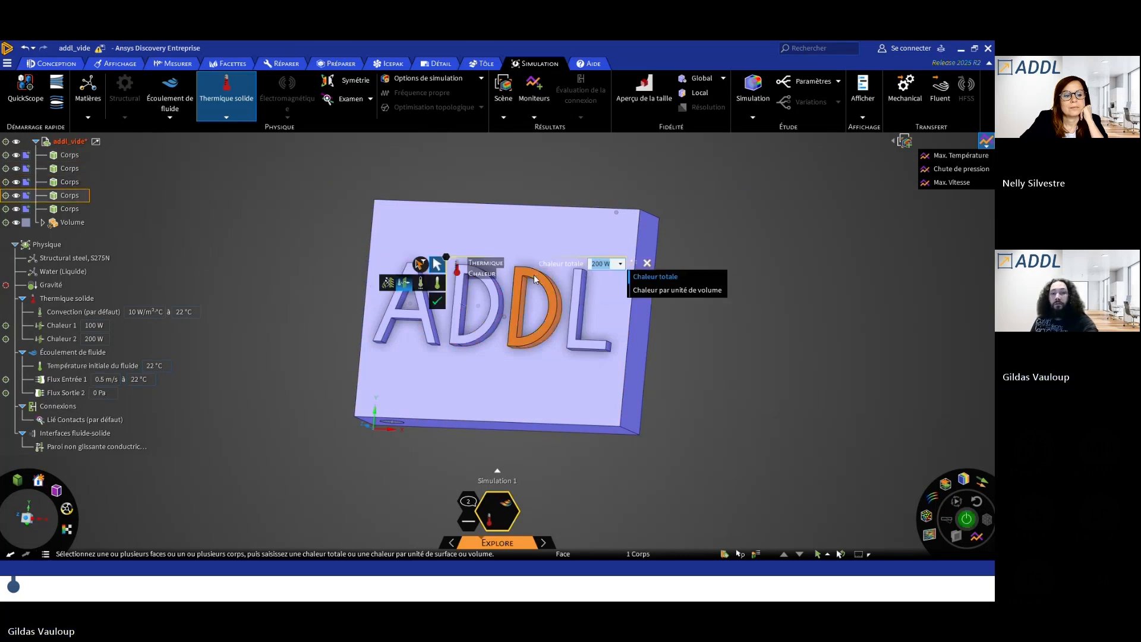
pyautogui.write('300')
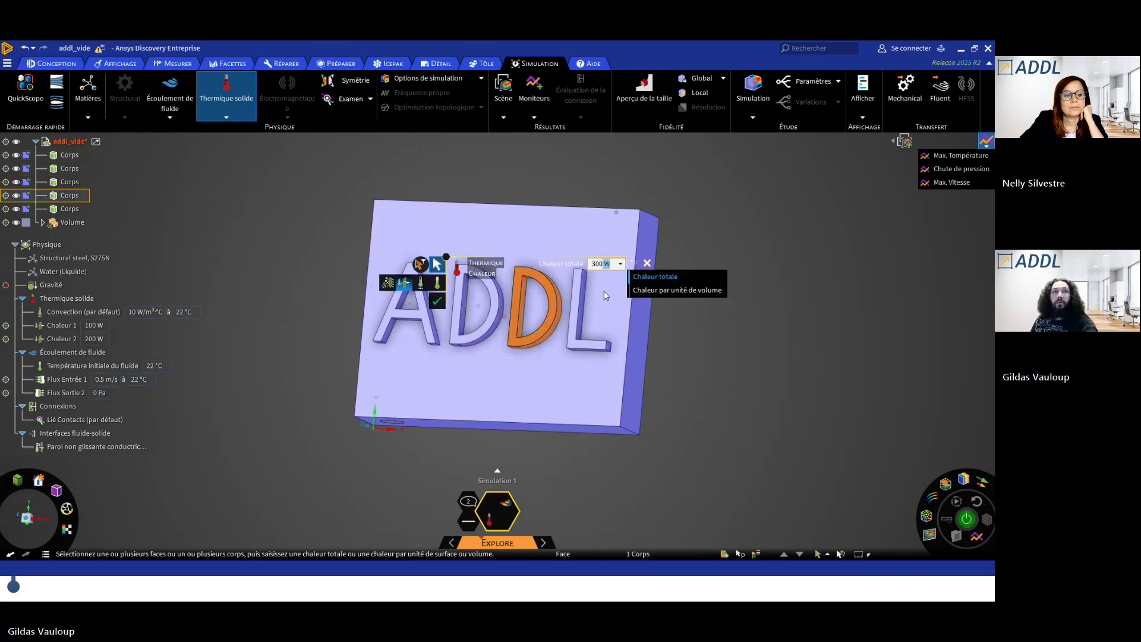
pyautogui.press('Return')
# Apply a total heat load of 400 W to the letter L body.
pyautogui.click(576, 287)
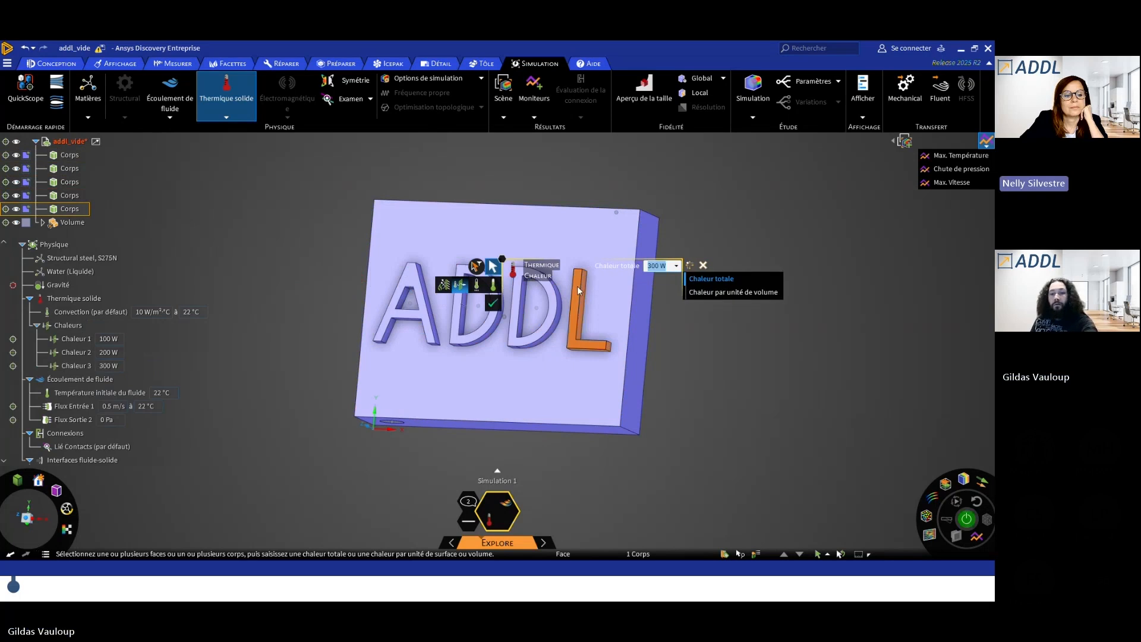
pyautogui.write('400')
pyautogui.press('Return')
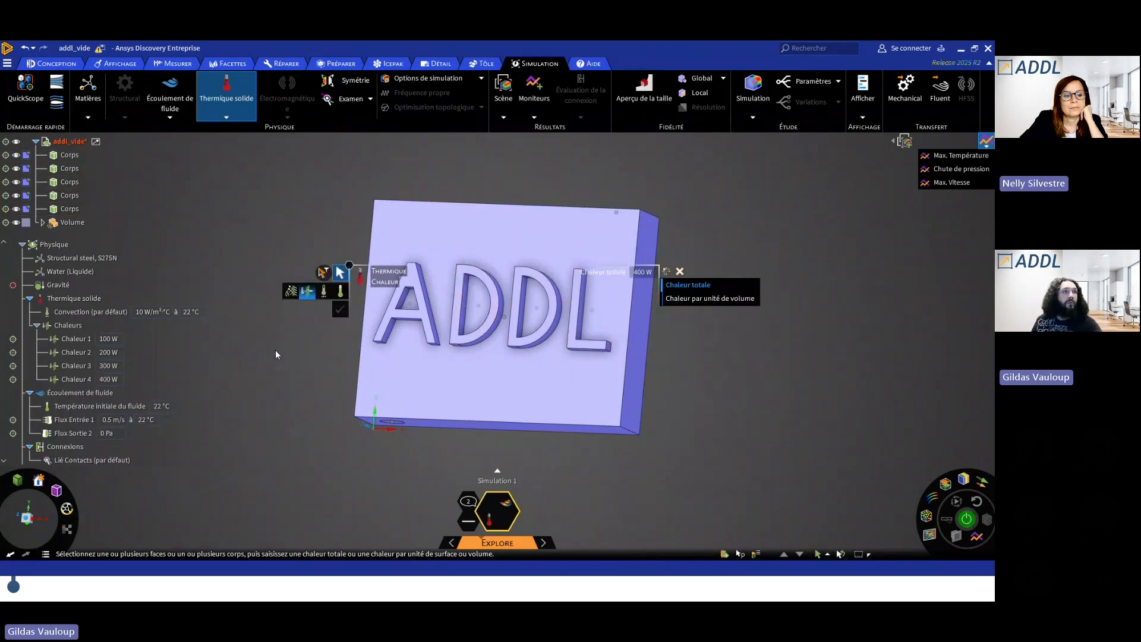
# Finish the heat load definition and set the initial fluid temperature to 10 °C.
pyautogui.click(337, 308)
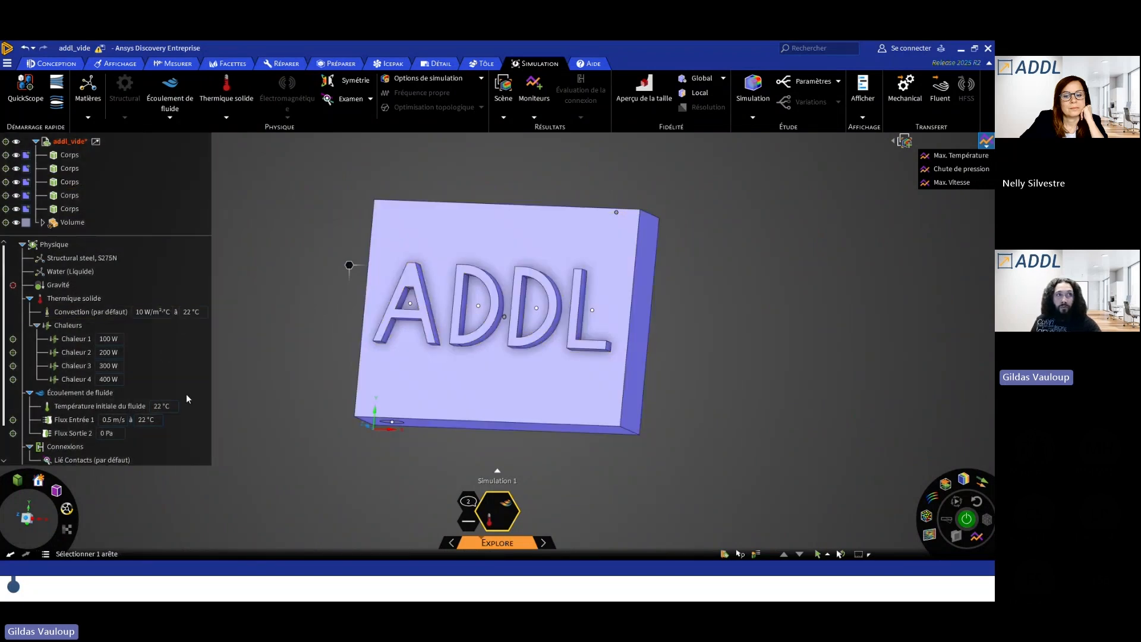
pyautogui.click(87, 395)
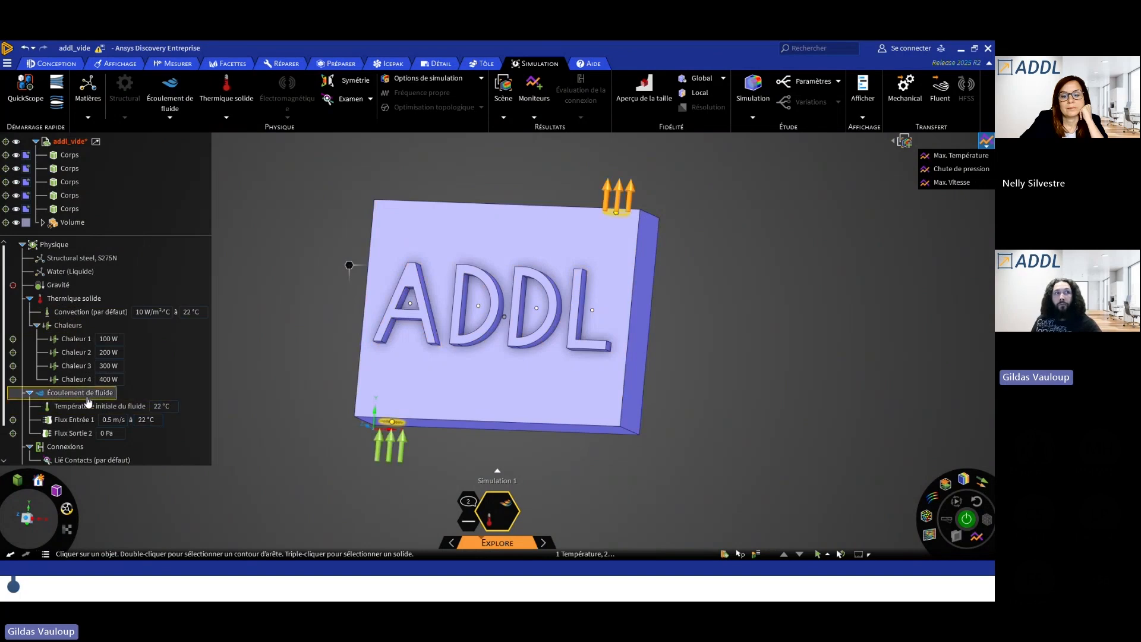
pyautogui.click(148, 407)
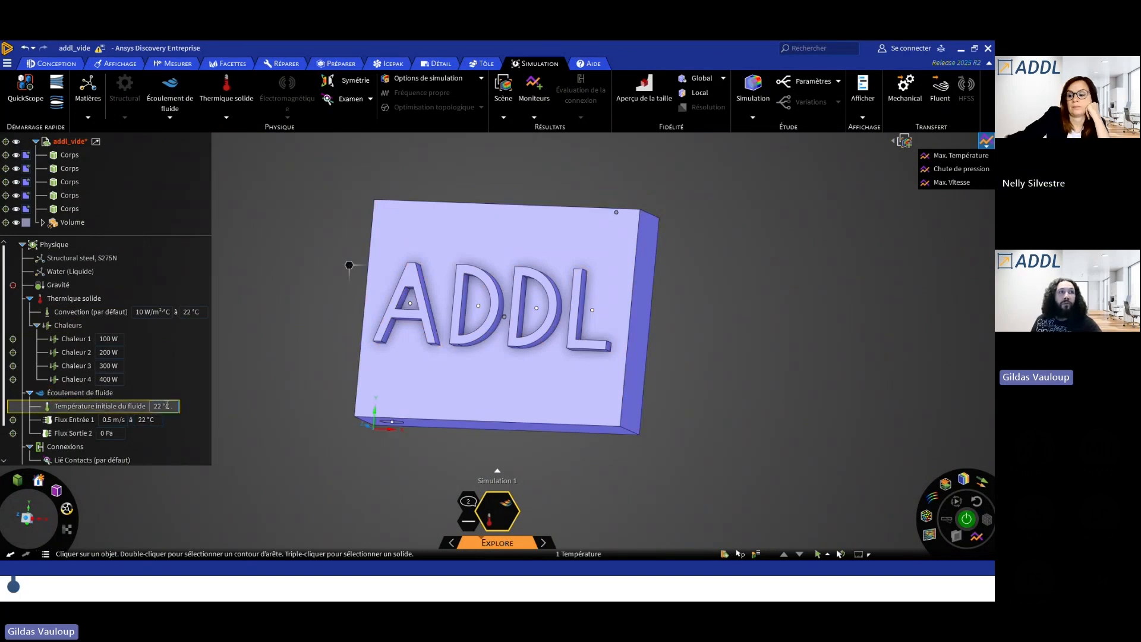
pyautogui.click(166, 406)
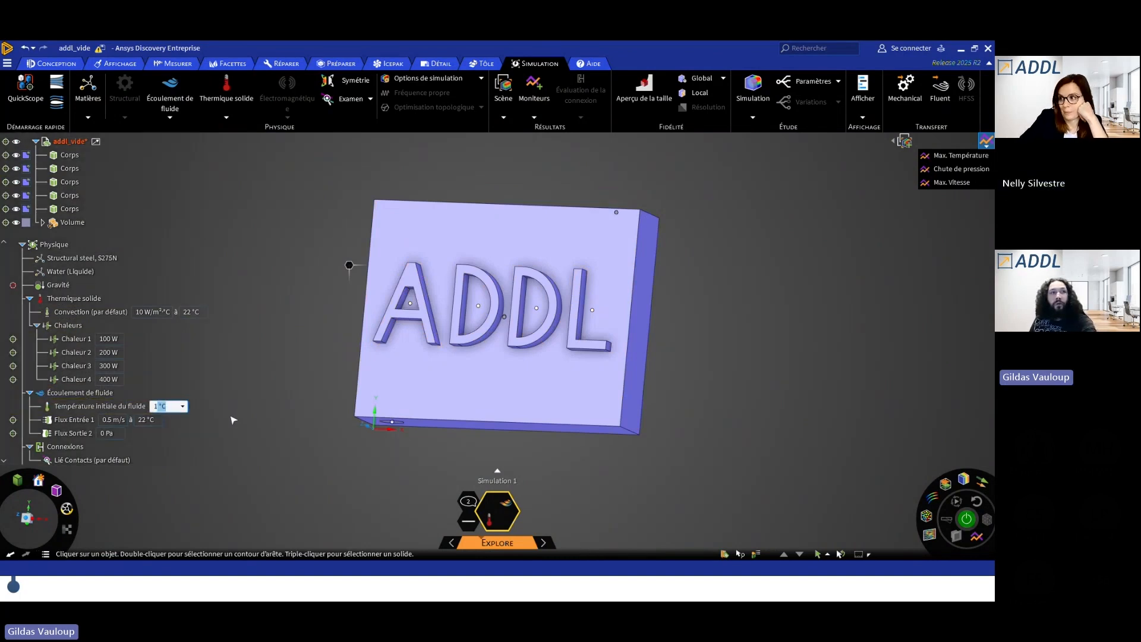
pyautogui.press('Return')
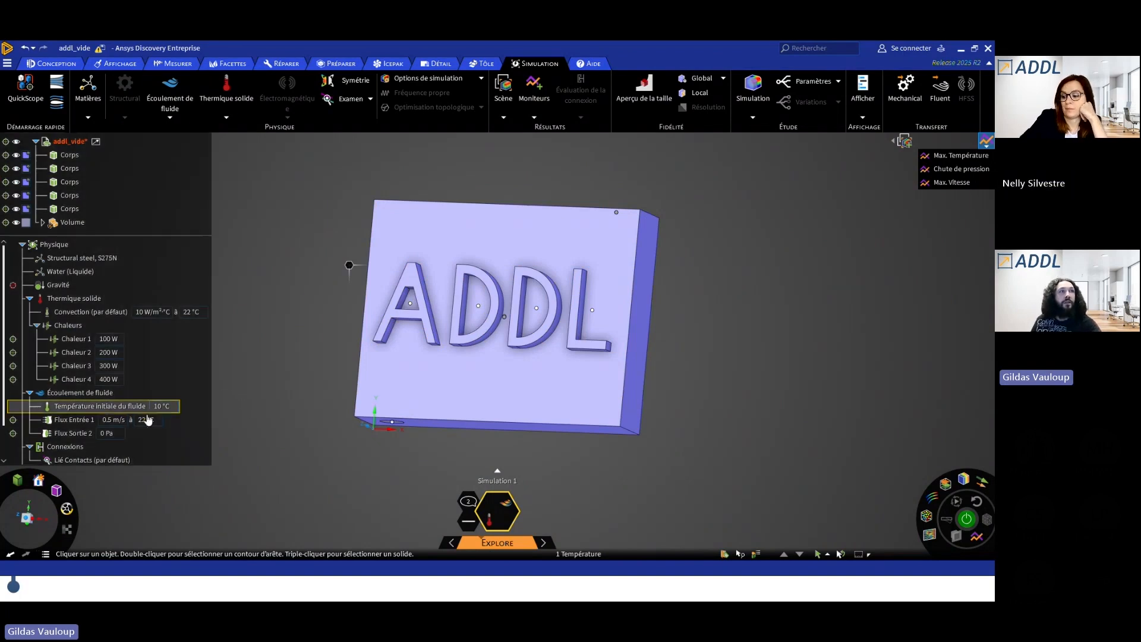
# Review the default solid thermal convection condition, including its coefficient and temperature, and leave it without changes.
pyautogui.click(156, 316)
pyautogui.click(89, 302)
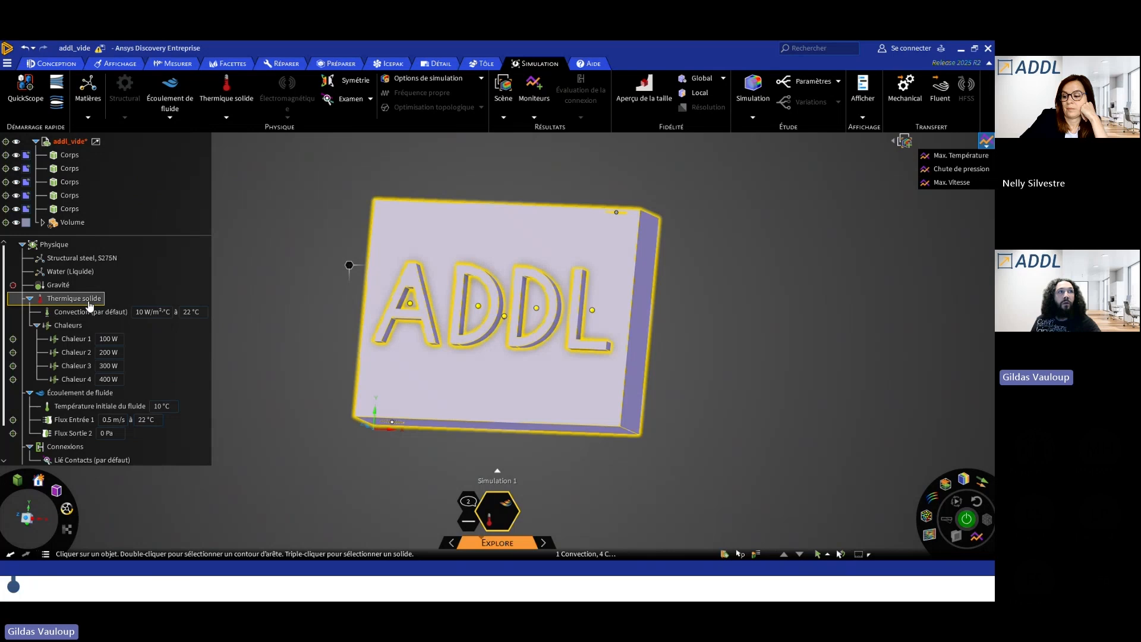
pyautogui.click(71, 313)
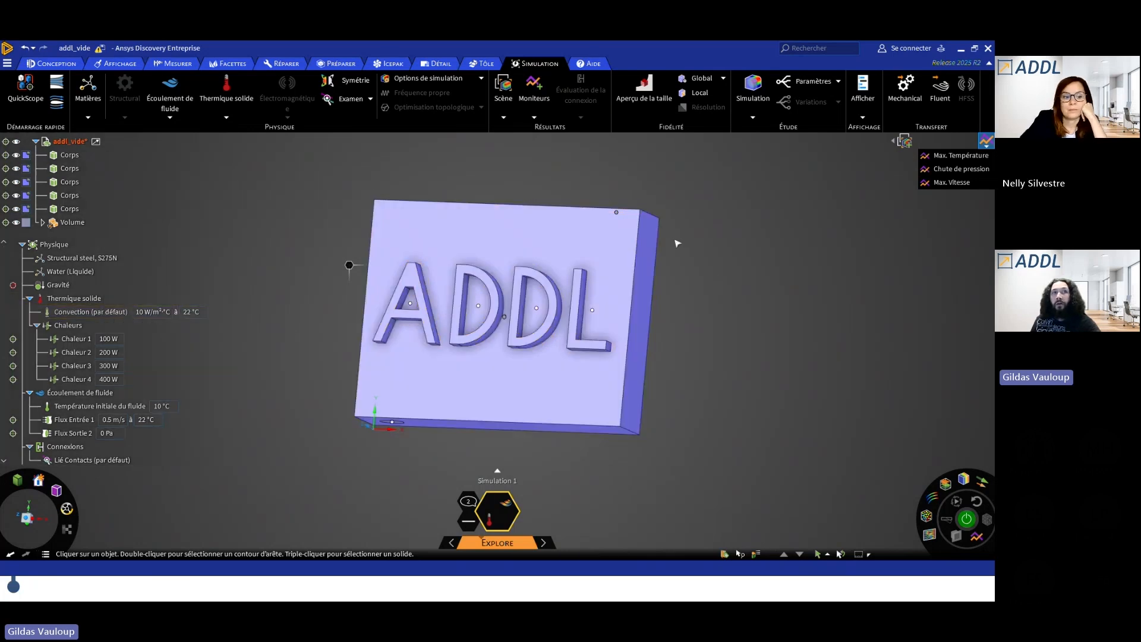
pyautogui.rightClick(101, 310)
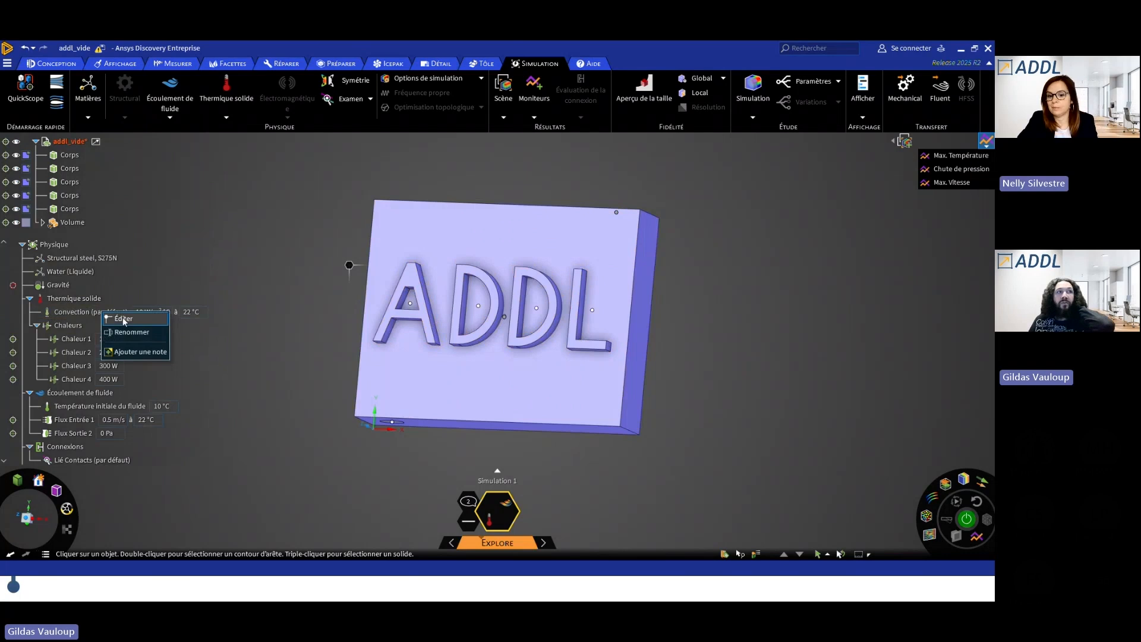
pyautogui.click(123, 319)
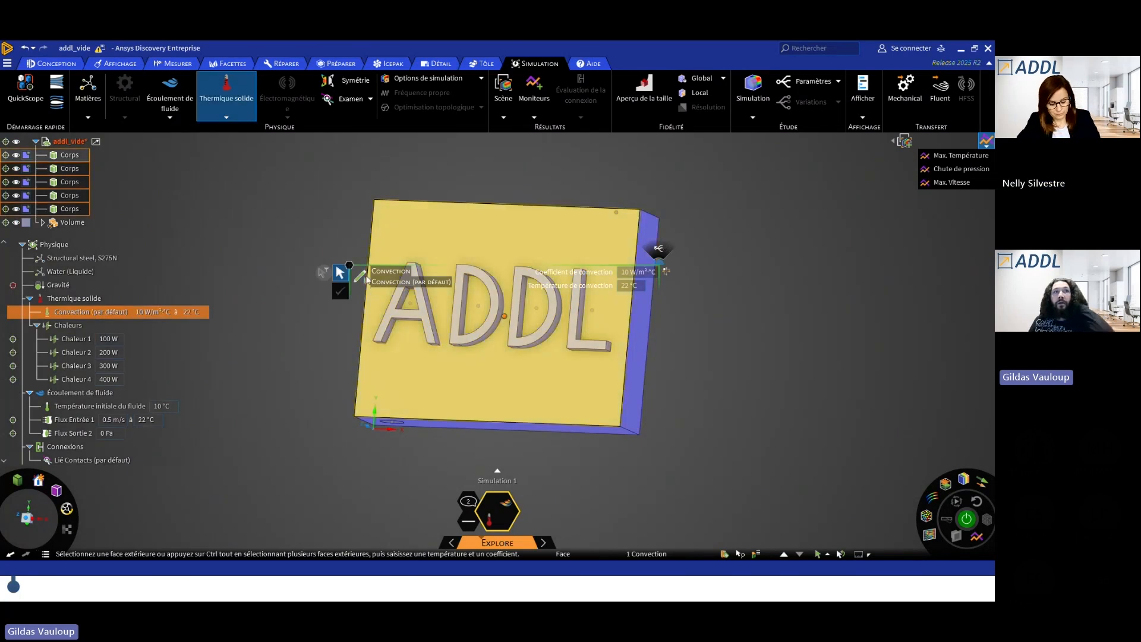
pyautogui.click(343, 296)
pyautogui.press('Escape')
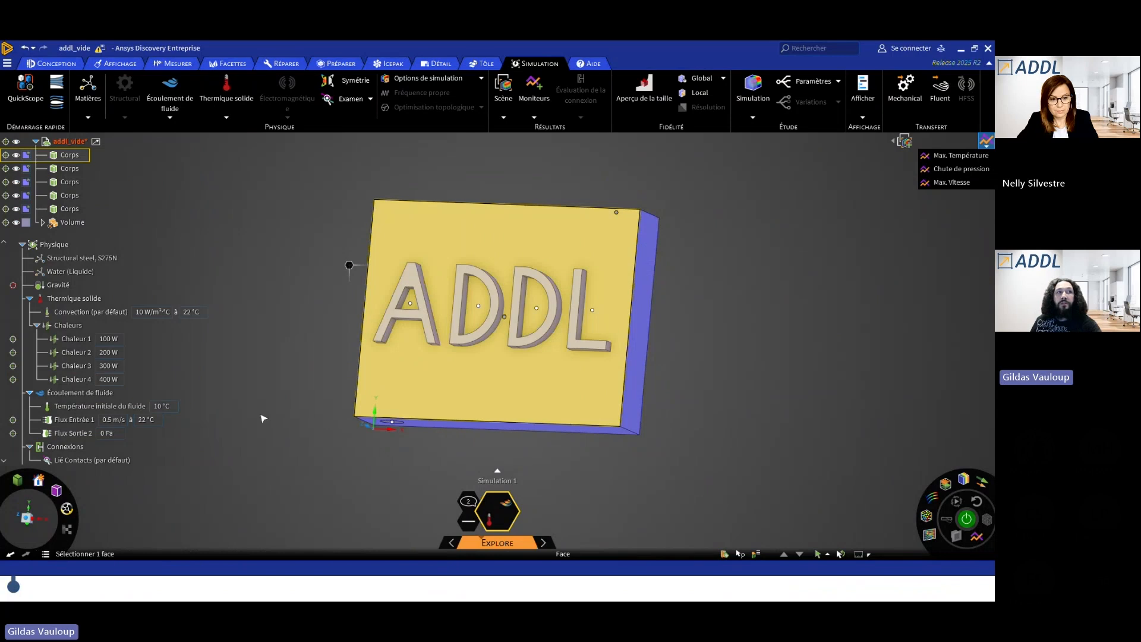
# Check the simulation fidelity setting and start solving the simulation in Explore mode.
pyautogui.moveTo(490, 545)
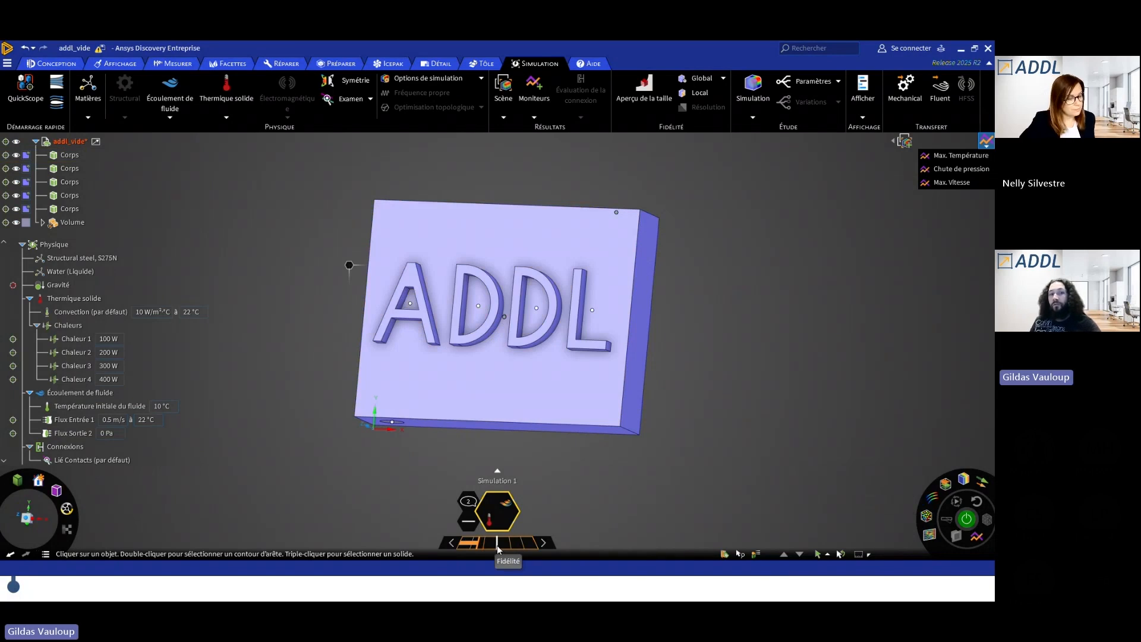
pyautogui.moveTo(497, 543); pyautogui.dragTo(476, 543)
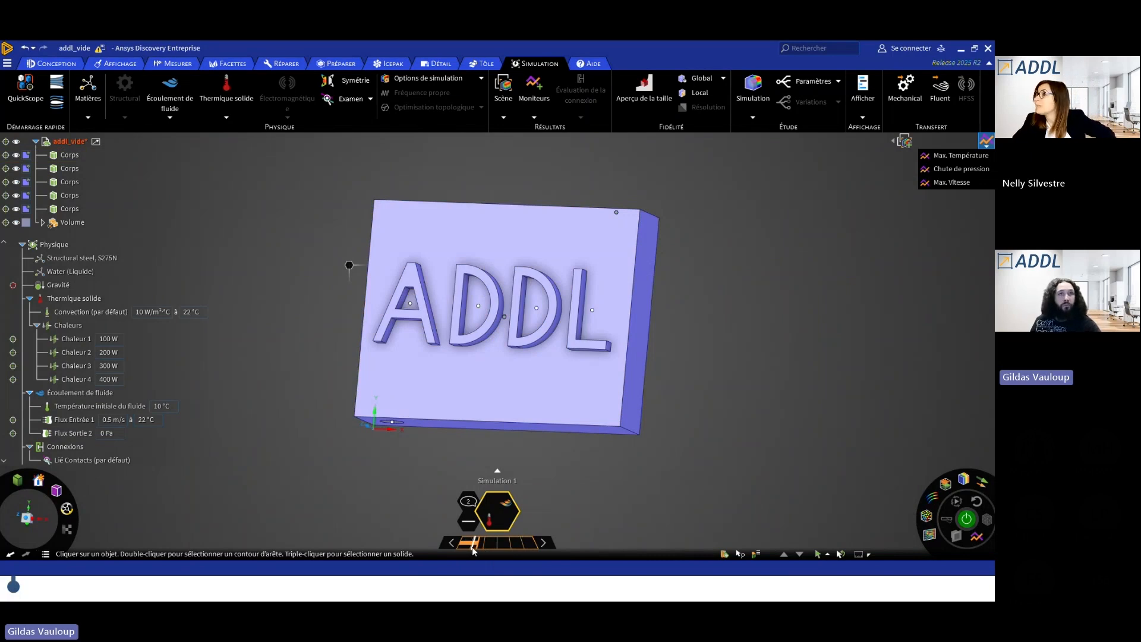
pyautogui.moveTo(803, 368); pyautogui.dragTo(793, 387, button='middle')
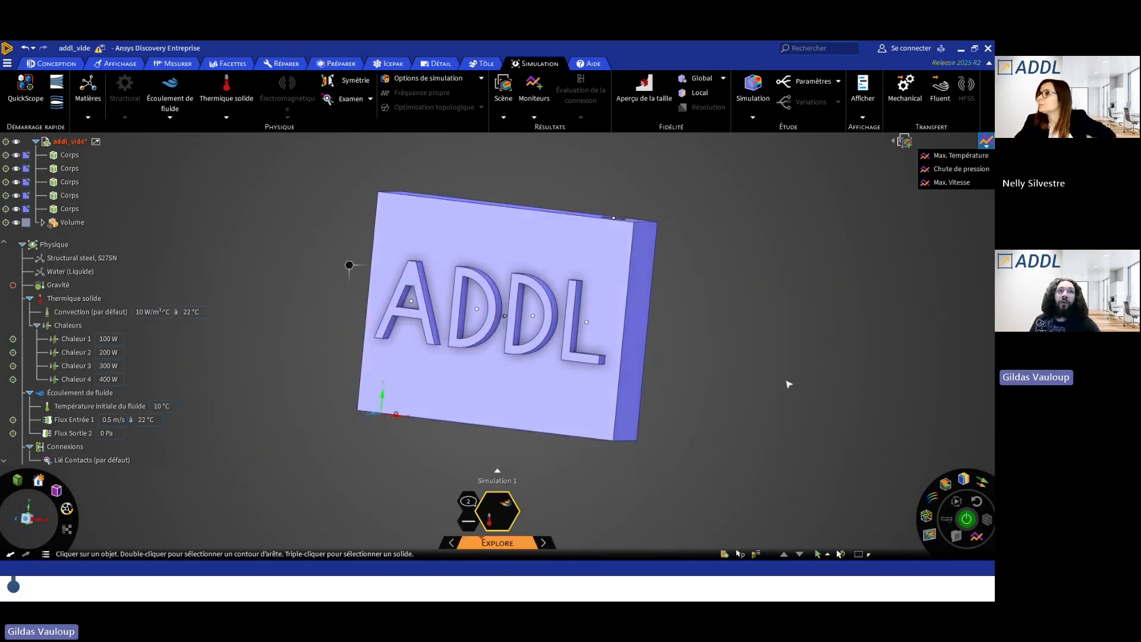
pyautogui.click(968, 520)
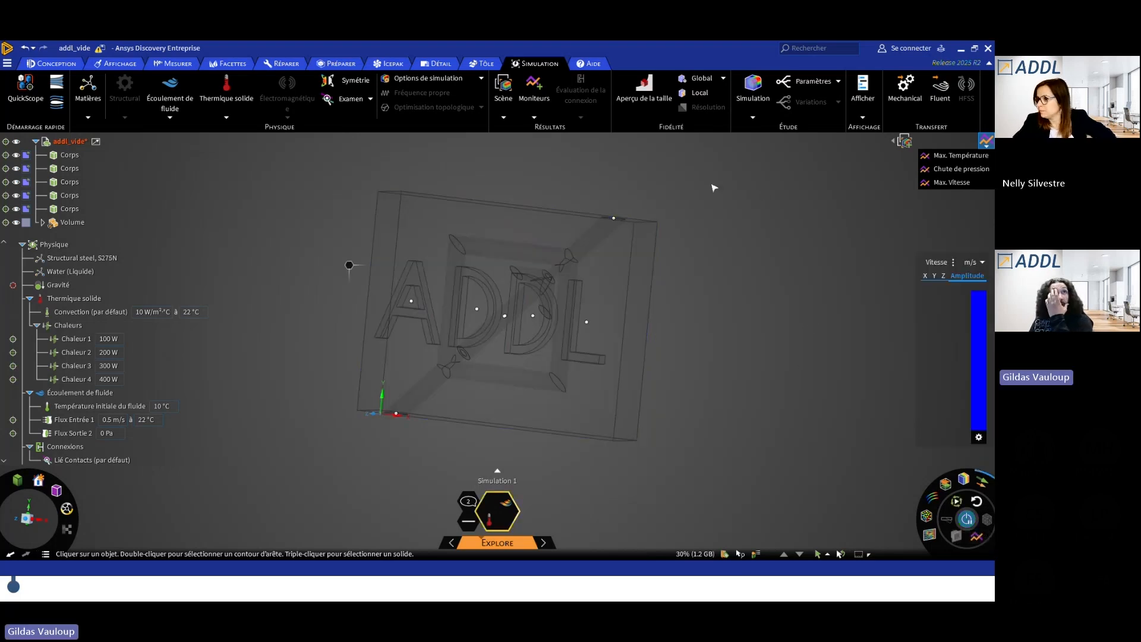
# Review the existing and available result monitors and the variables offered for a custom monitor.
pyautogui.click(541, 118)
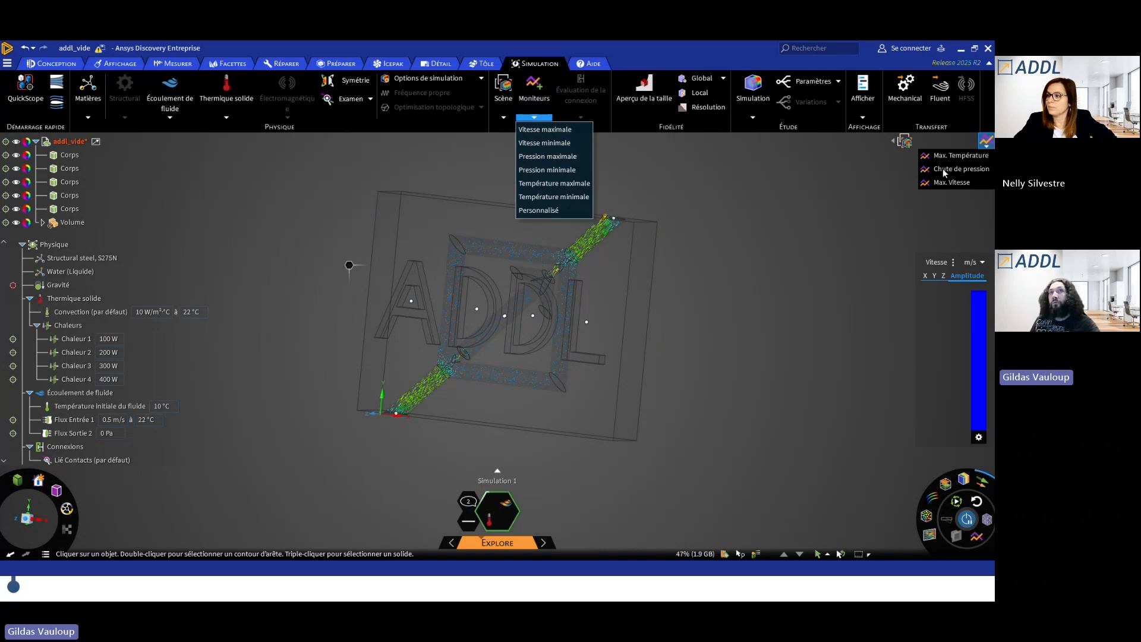
pyautogui.click(947, 183)
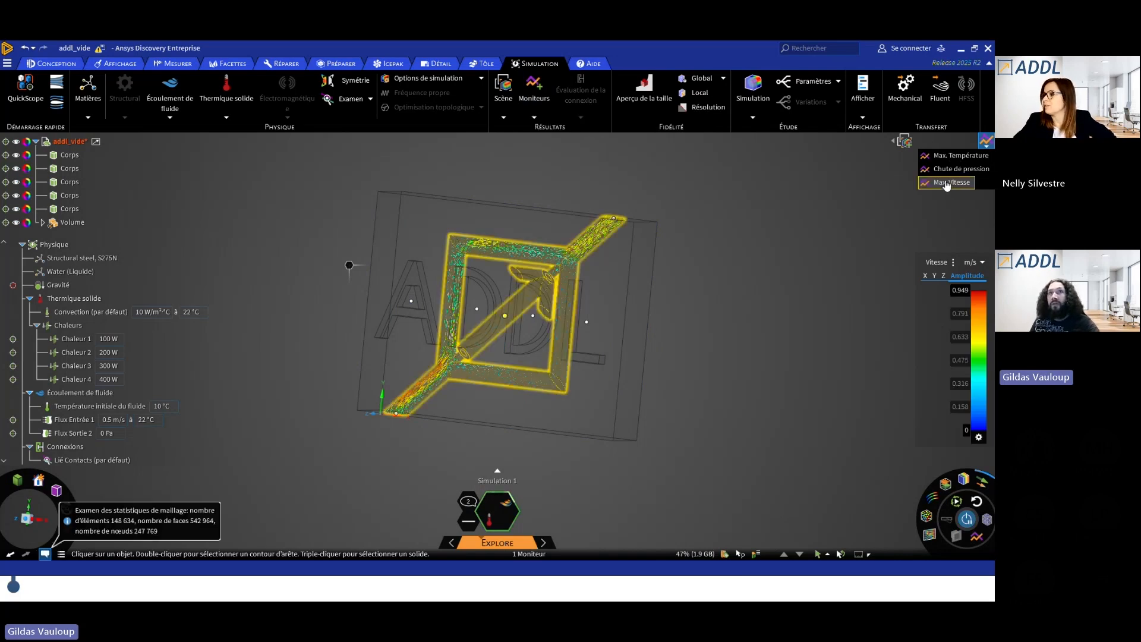
pyautogui.click(536, 117)
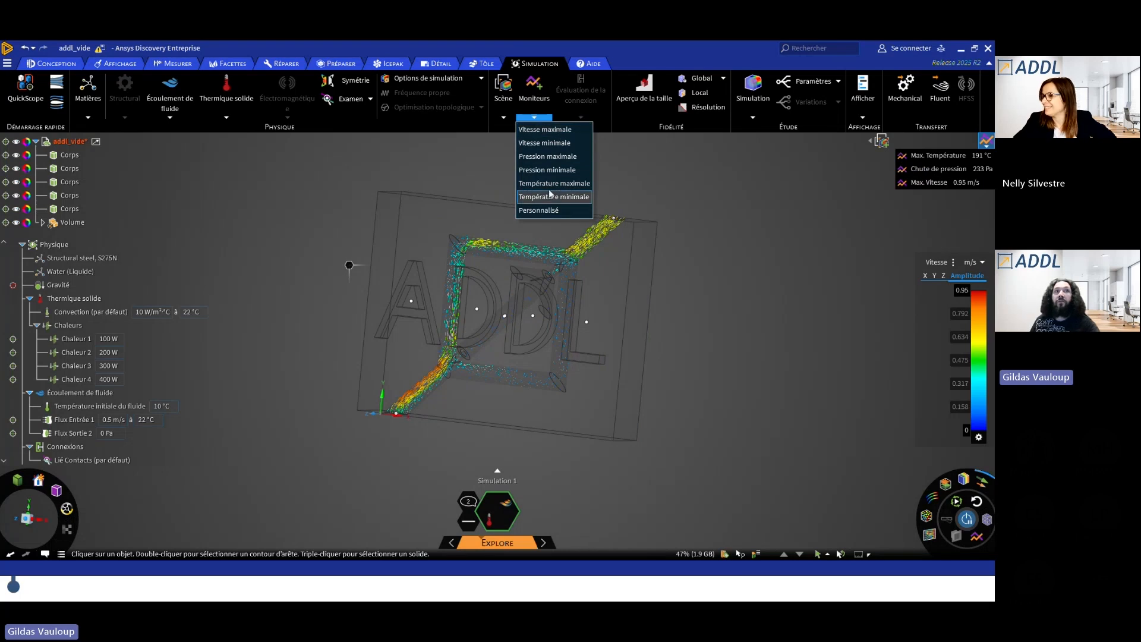
pyautogui.click(546, 210)
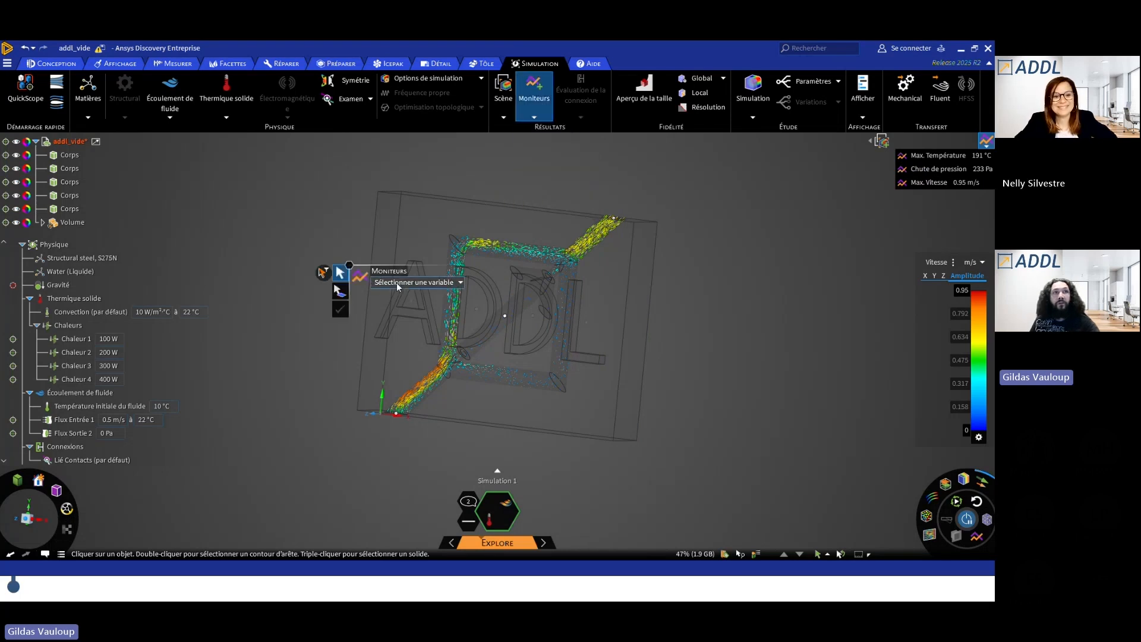
pyautogui.click(398, 284)
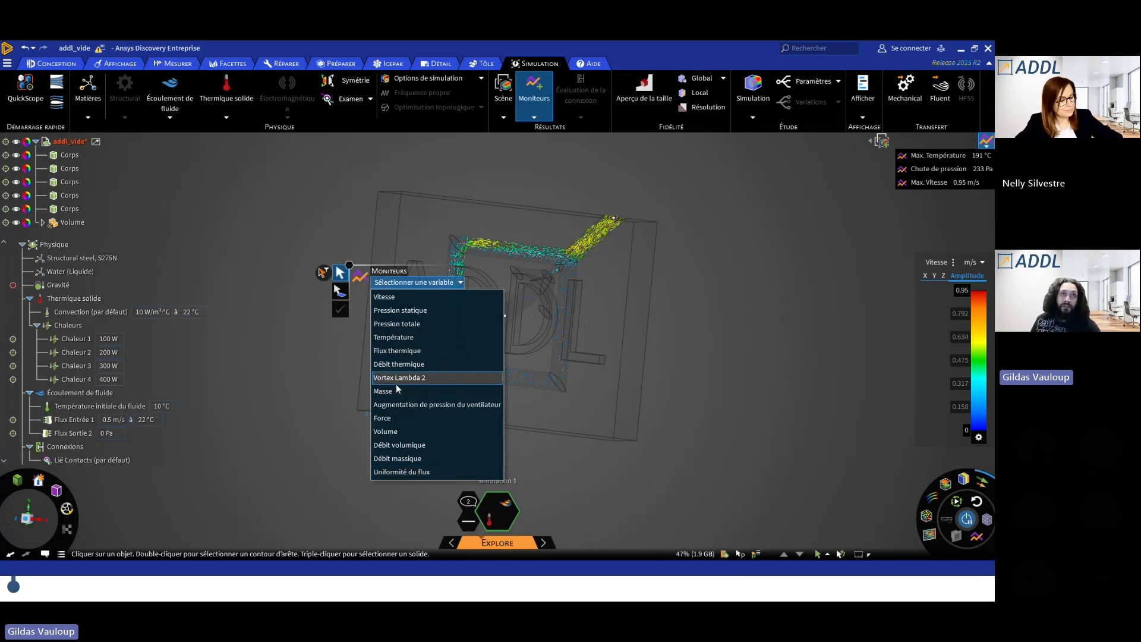
pyautogui.click(822, 338)
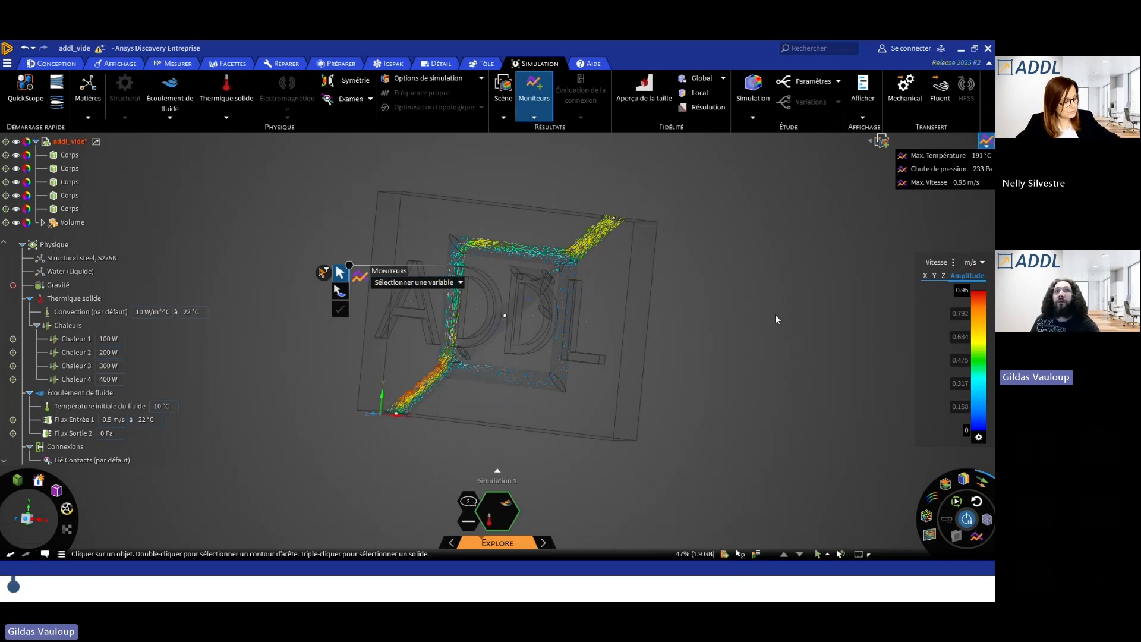
# Open the graphs of the maximum temperature and pressure drop monitors.
pyautogui.click(920, 156)
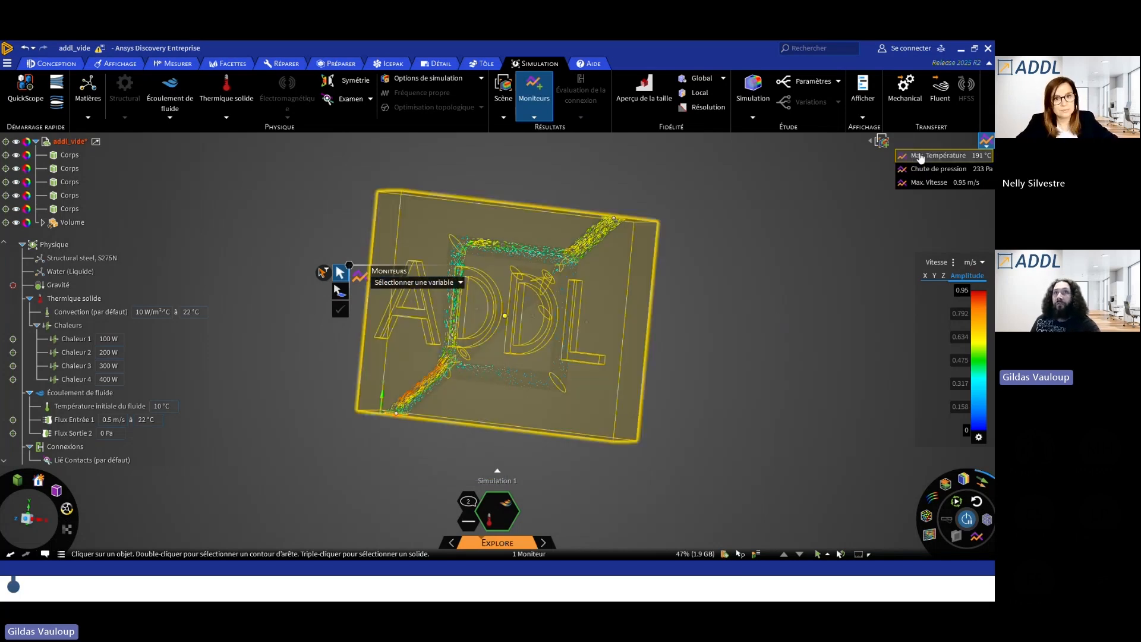
pyautogui.click(921, 158)
pyautogui.click(919, 169)
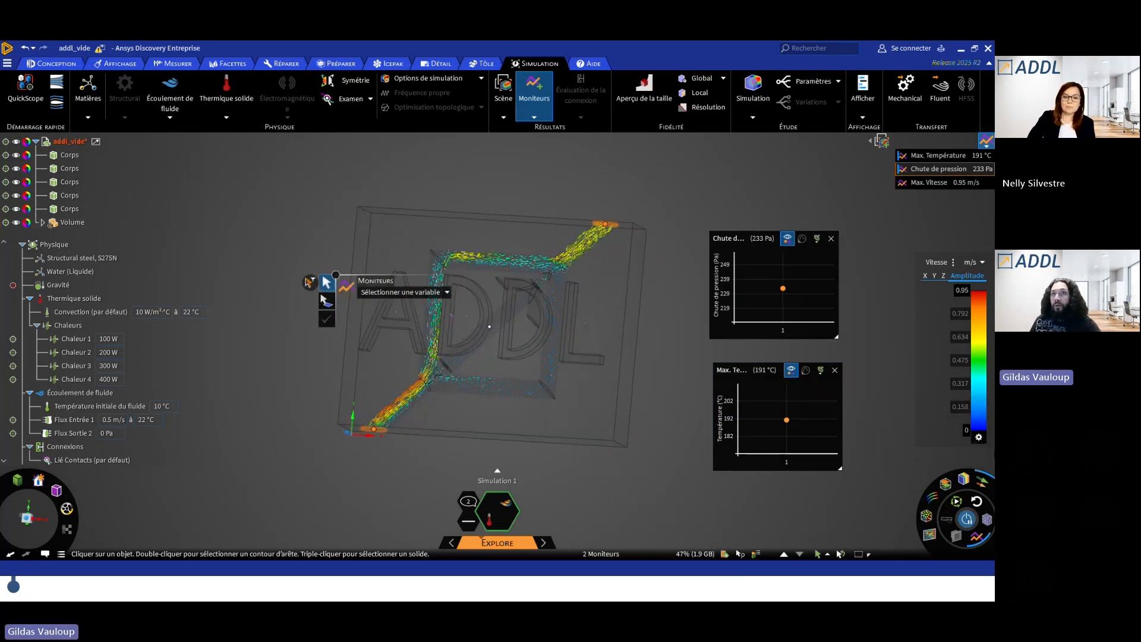
# Switch the displayed result to temperature and show it as contours on the plate and letter surfaces.
pyautogui.click(937, 263)
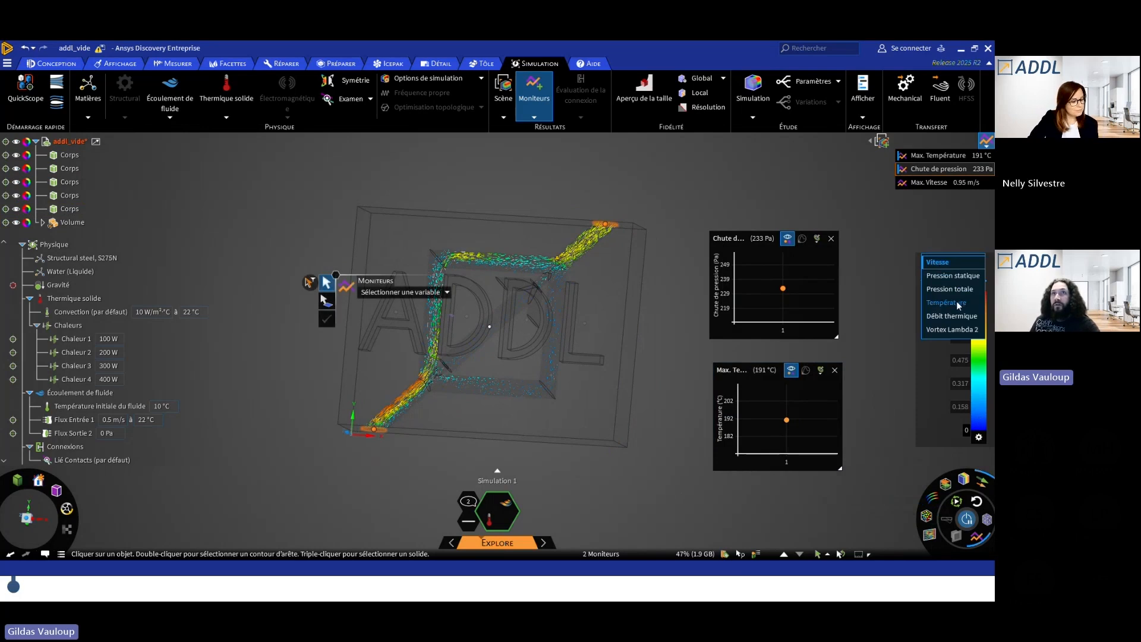
pyautogui.click(957, 301)
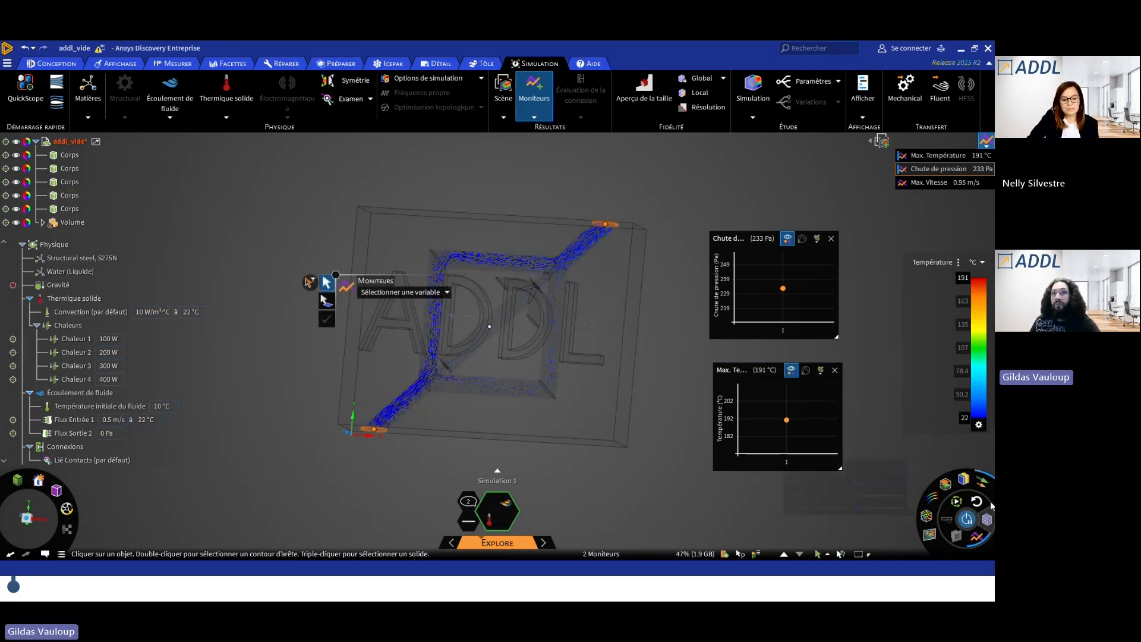
pyautogui.click(983, 483)
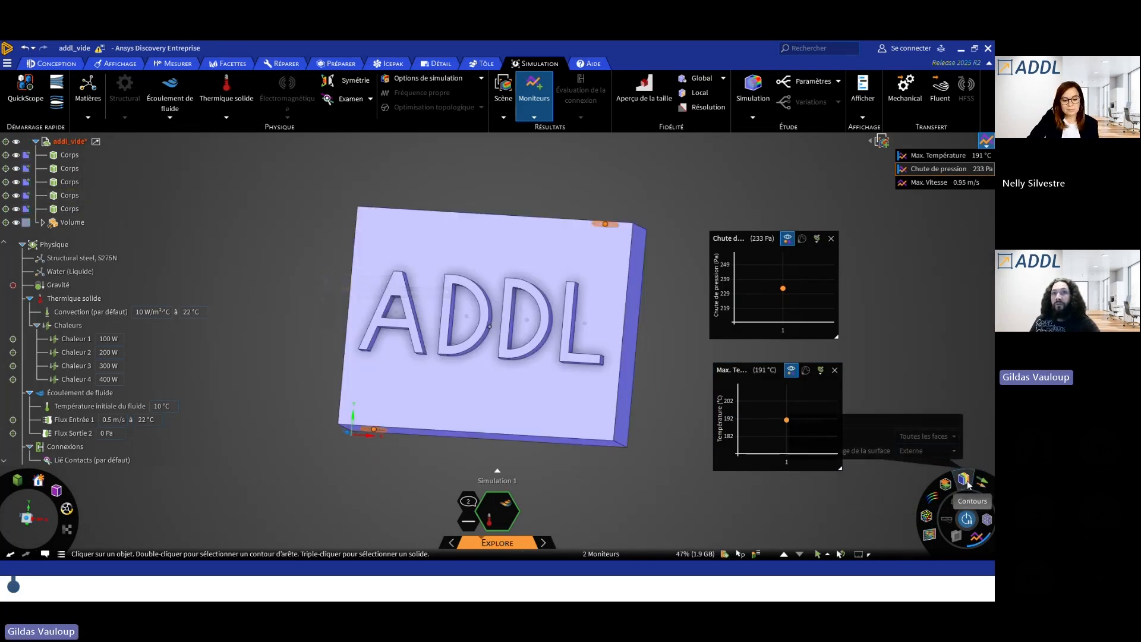
pyautogui.click(967, 482)
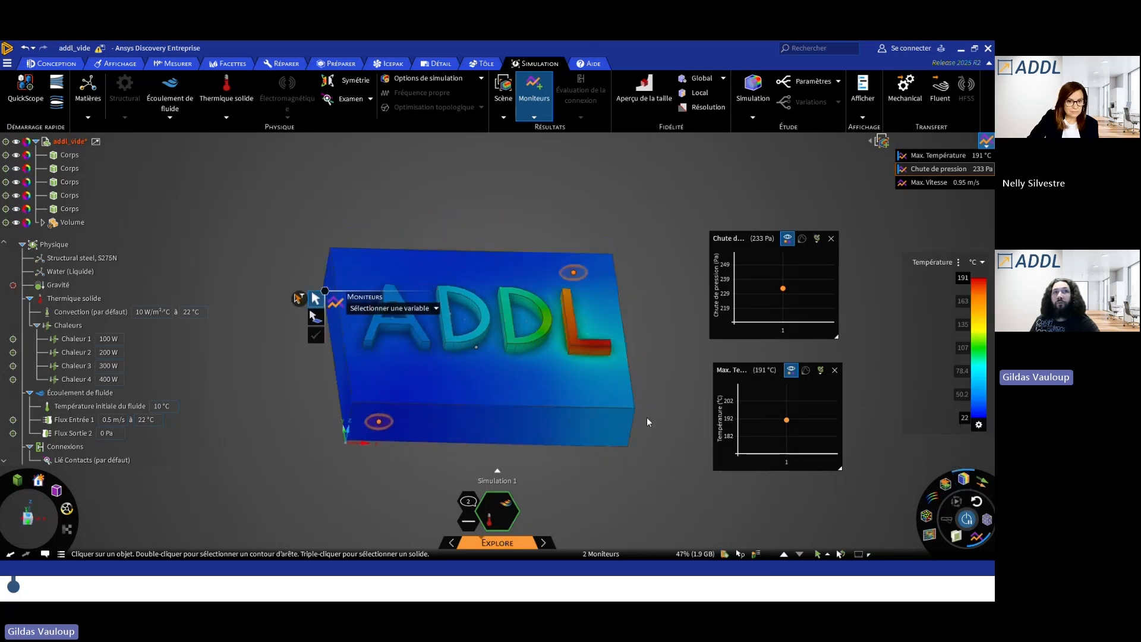
pyautogui.moveTo(647, 418); pyautogui.dragTo(642, 448, button='middle')
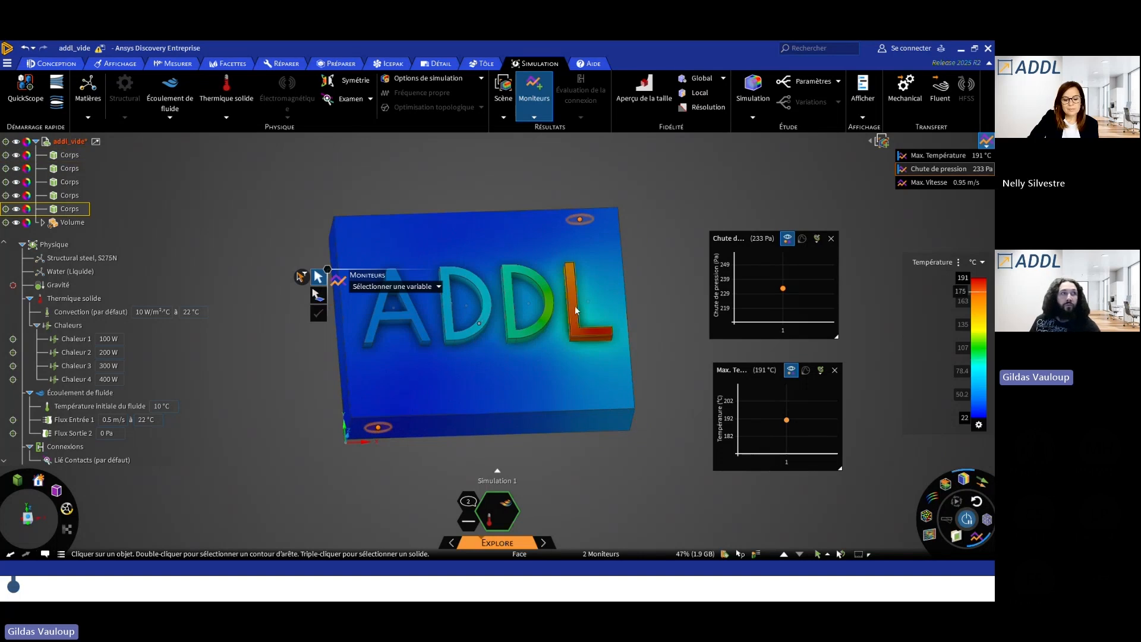
pyautogui.moveTo(450, 467); pyautogui.dragTo(445, 452, button='middle')
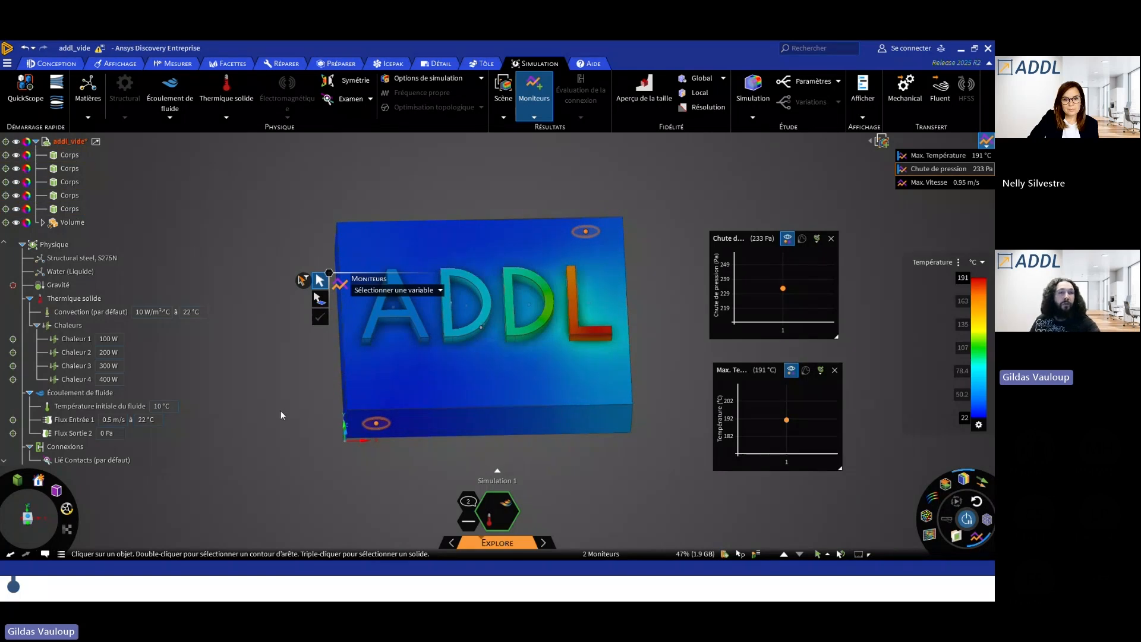
pyautogui.press('Escape')
# Set the letter A heat load to 500 W while the simulation is live.
pyautogui.click(114, 391)
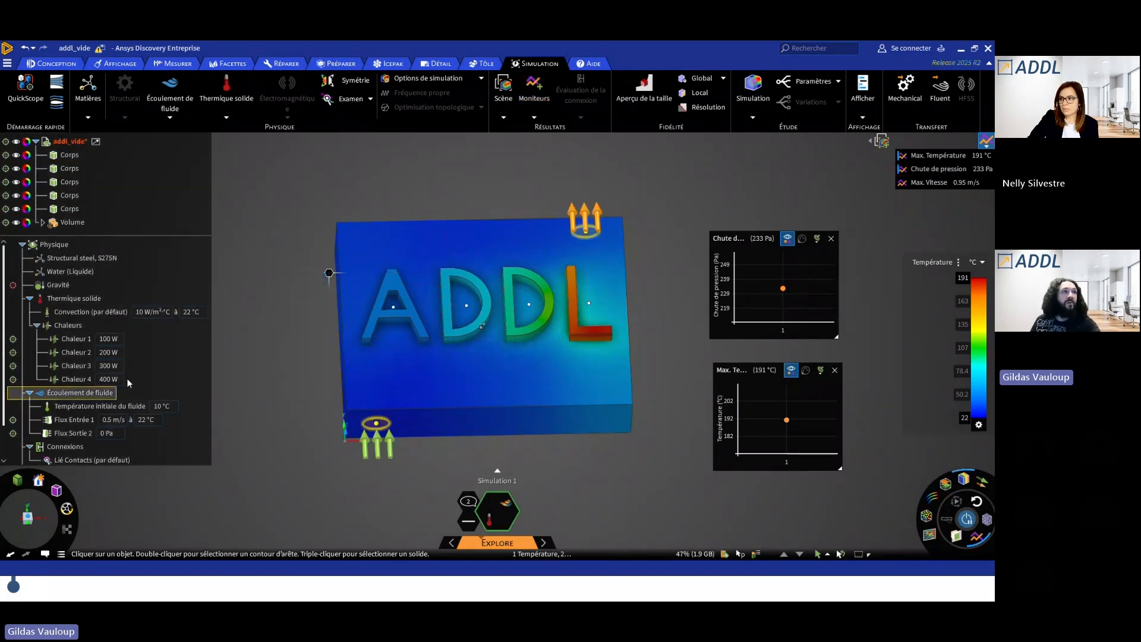
pyautogui.click(106, 366)
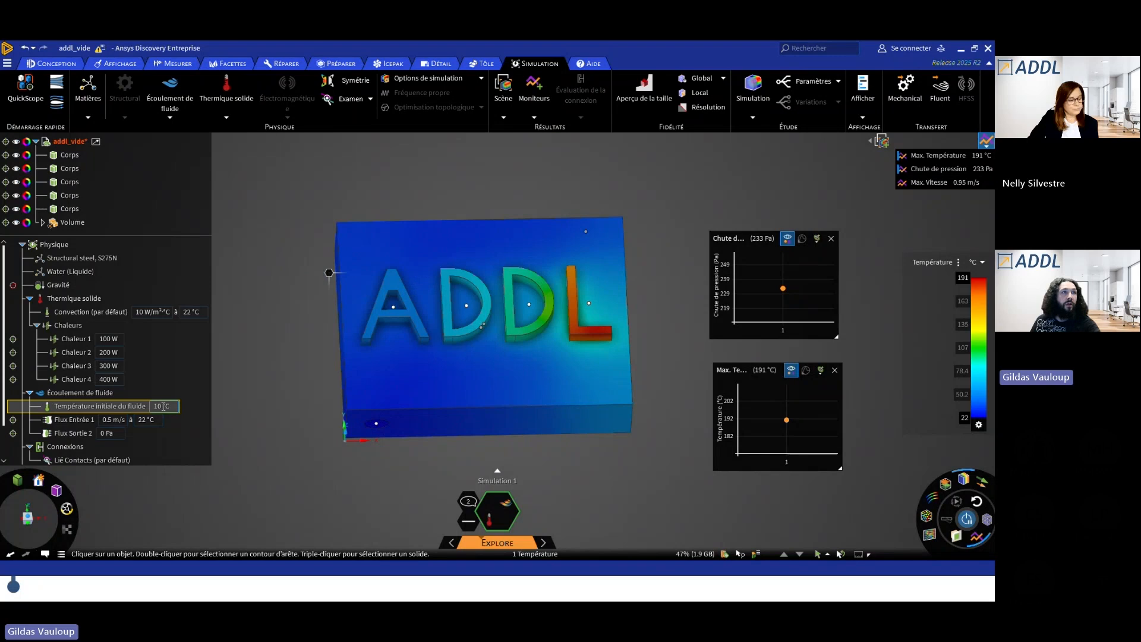
pyautogui.click(107, 342)
pyautogui.click(113, 339)
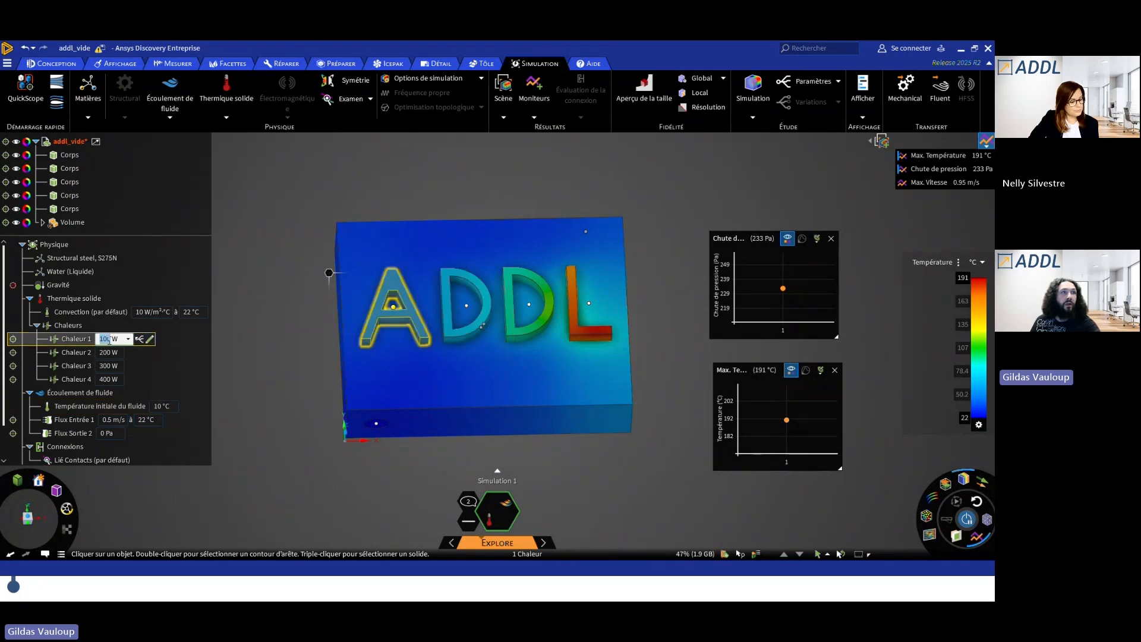
pyautogui.write('500')
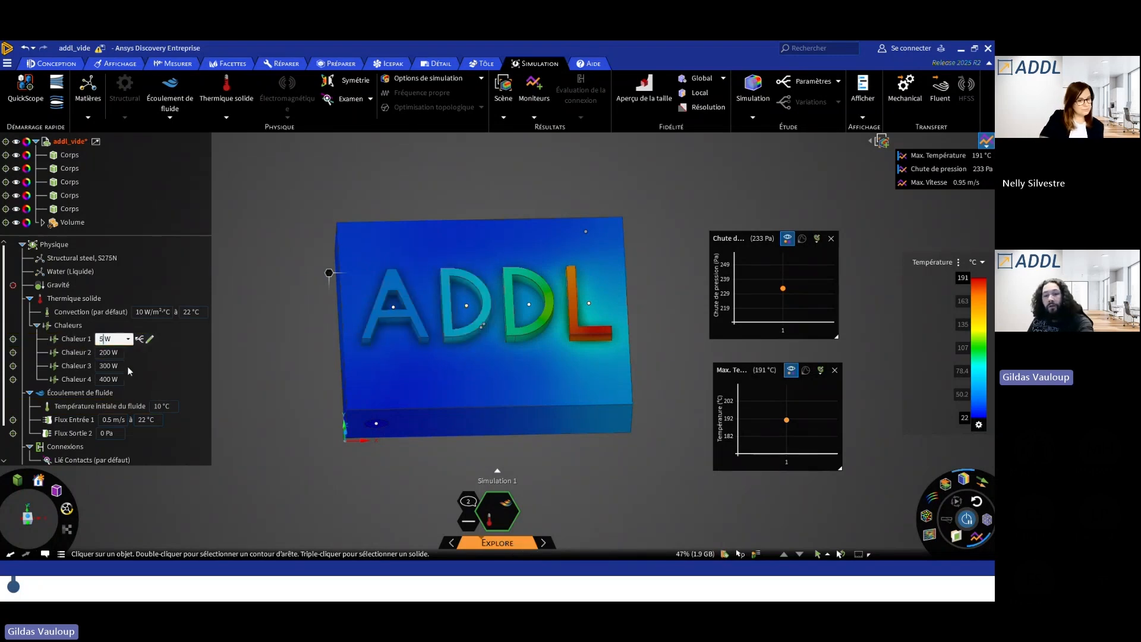
pyautogui.click(200, 370)
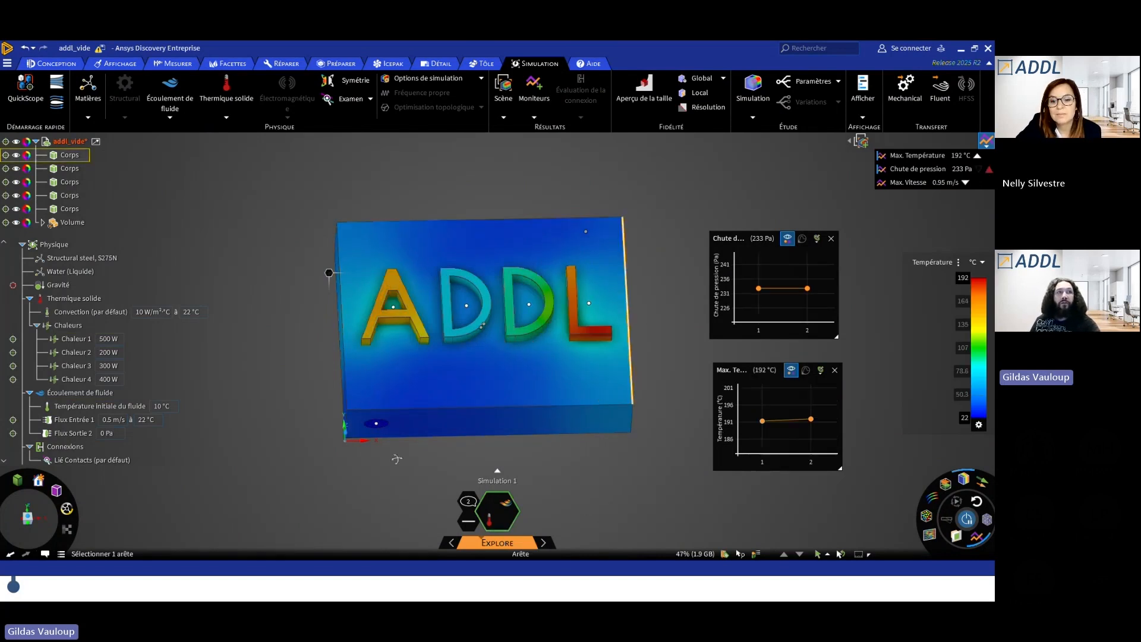
# Round the plate's rear edge on the letter A side with the Pull tool to a radius of about 18 mm while the simulation is live.
pyautogui.moveTo(396, 459); pyautogui.dragTo(327, 270, button='middle')
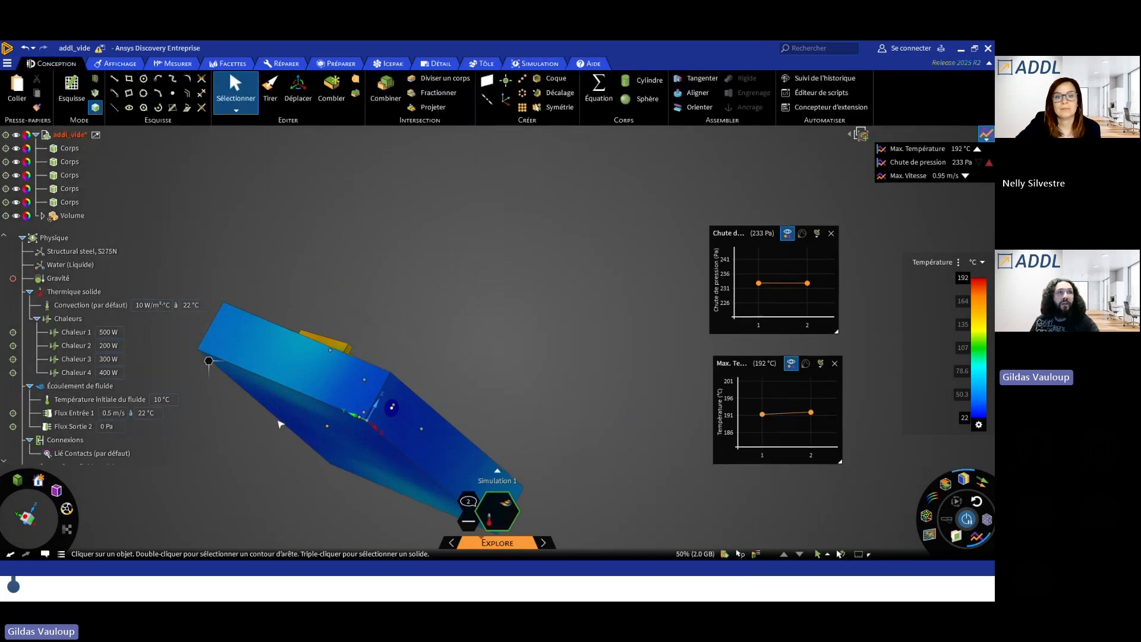
pyautogui.press('p')
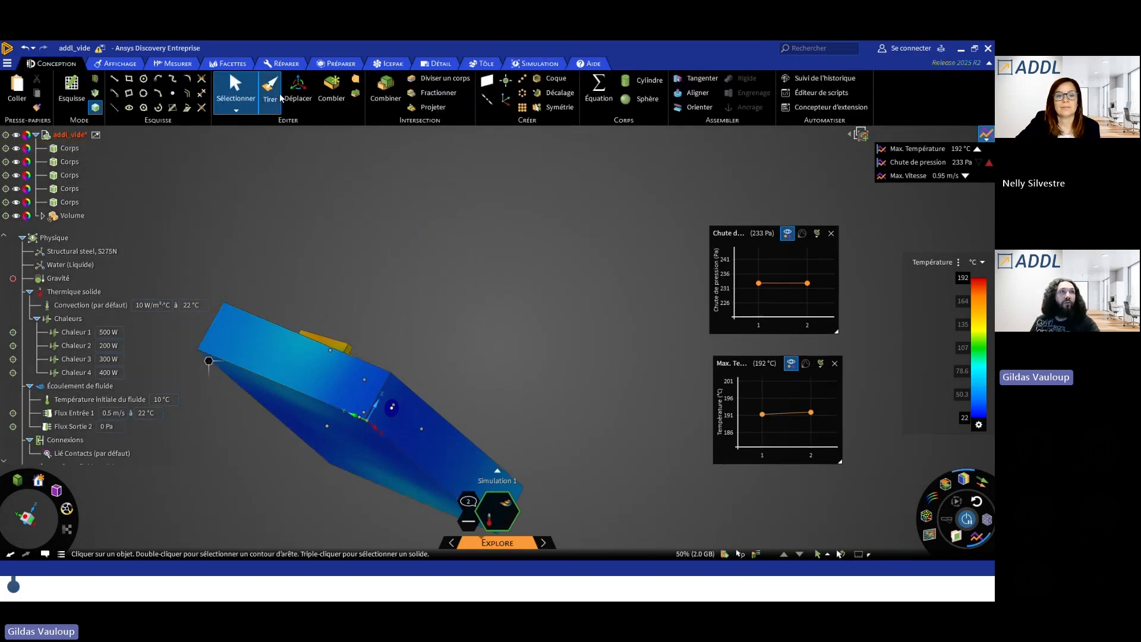
pyautogui.click(286, 386)
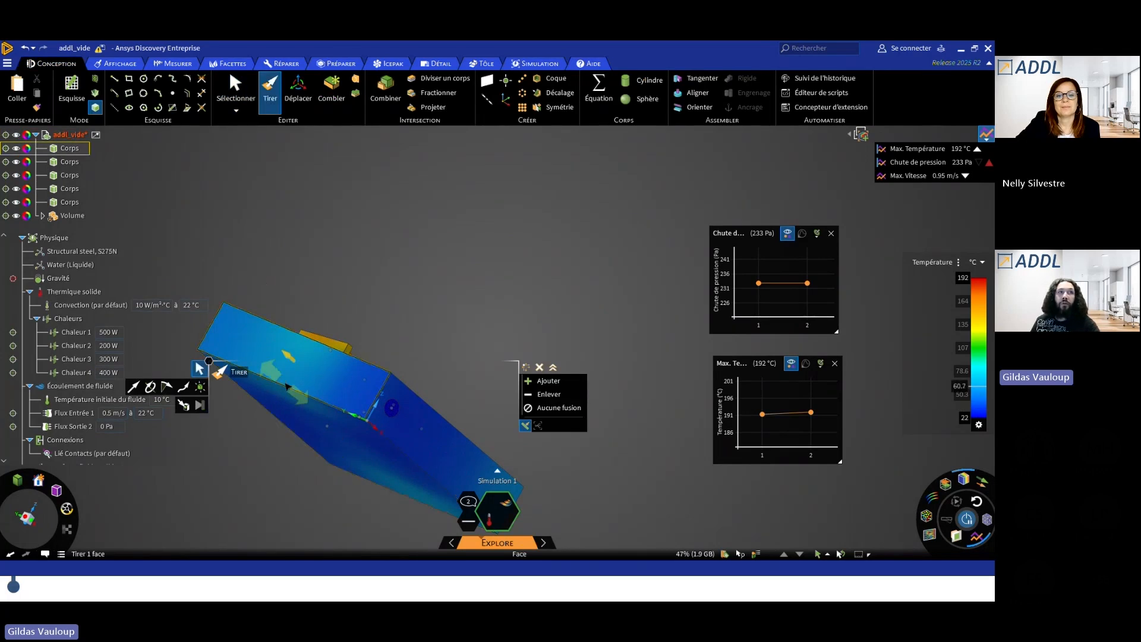
pyautogui.click(287, 387)
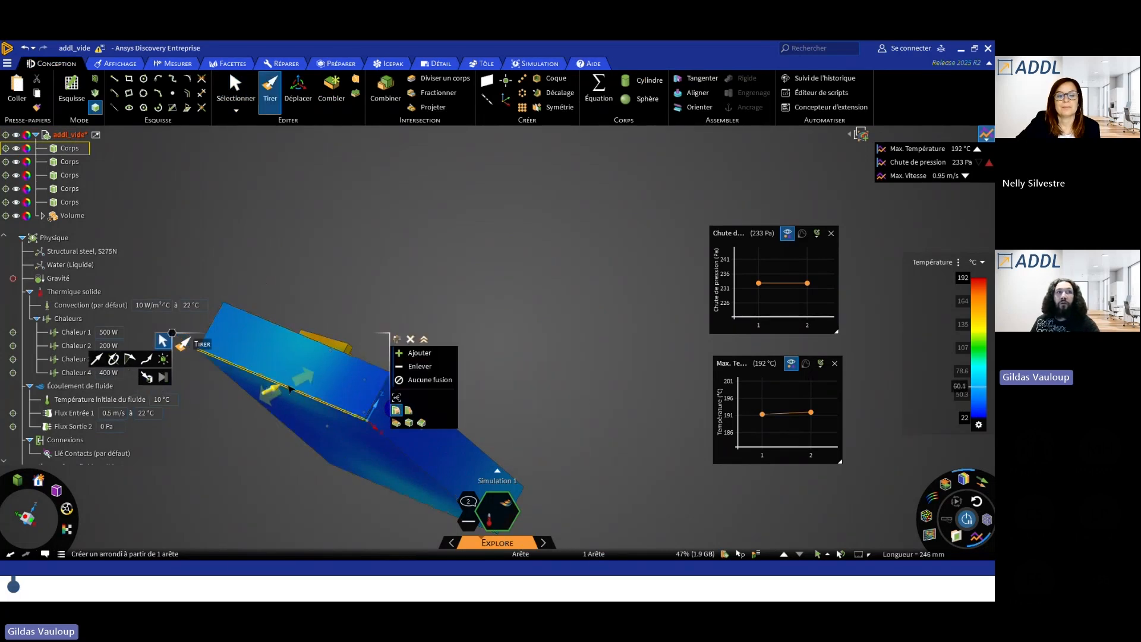
pyautogui.moveTo(287, 387); pyautogui.dragTo(321, 379)
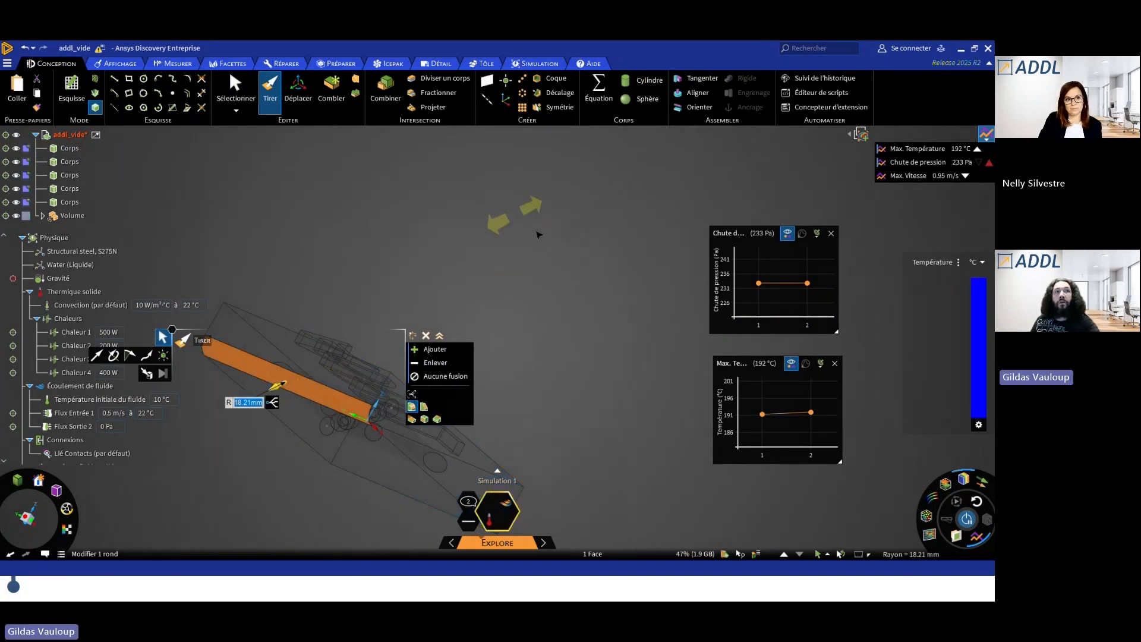
pyautogui.moveTo(523, 226); pyautogui.dragTo(390, 256, button='middle')
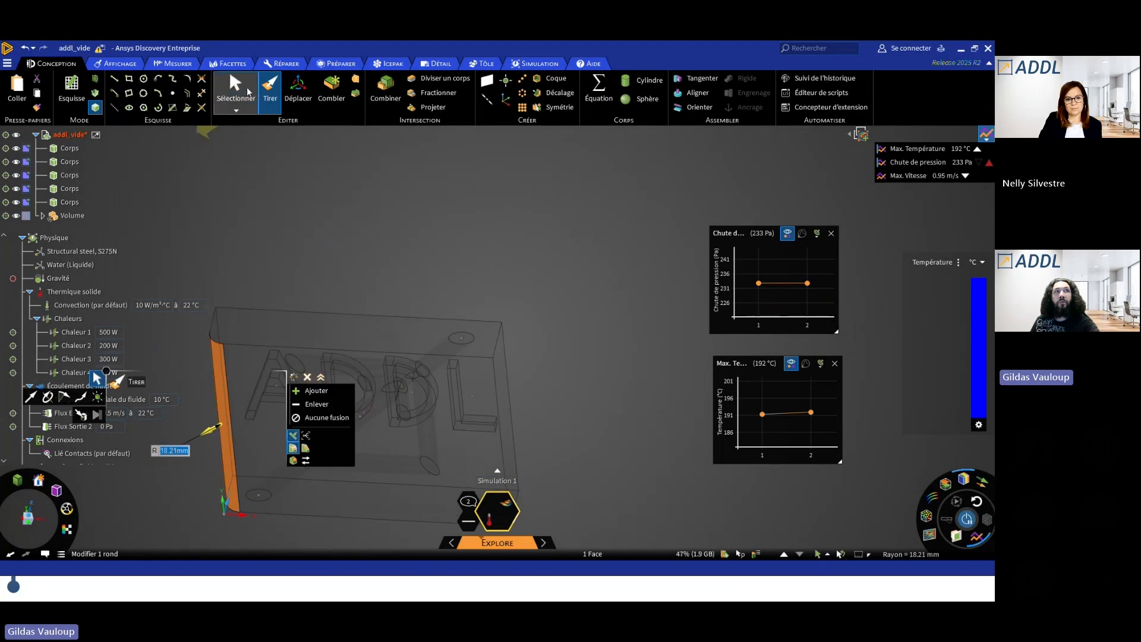
pyautogui.press('Escape')
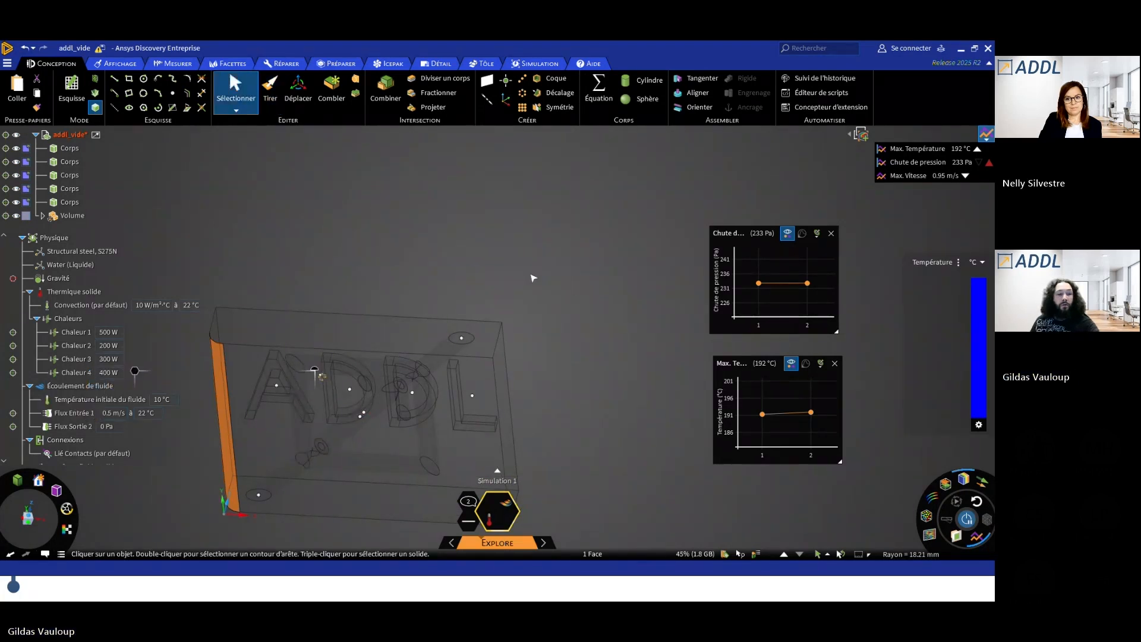
pyautogui.moveTo(463, 247); pyautogui.dragTo(417, 462, button='middle')
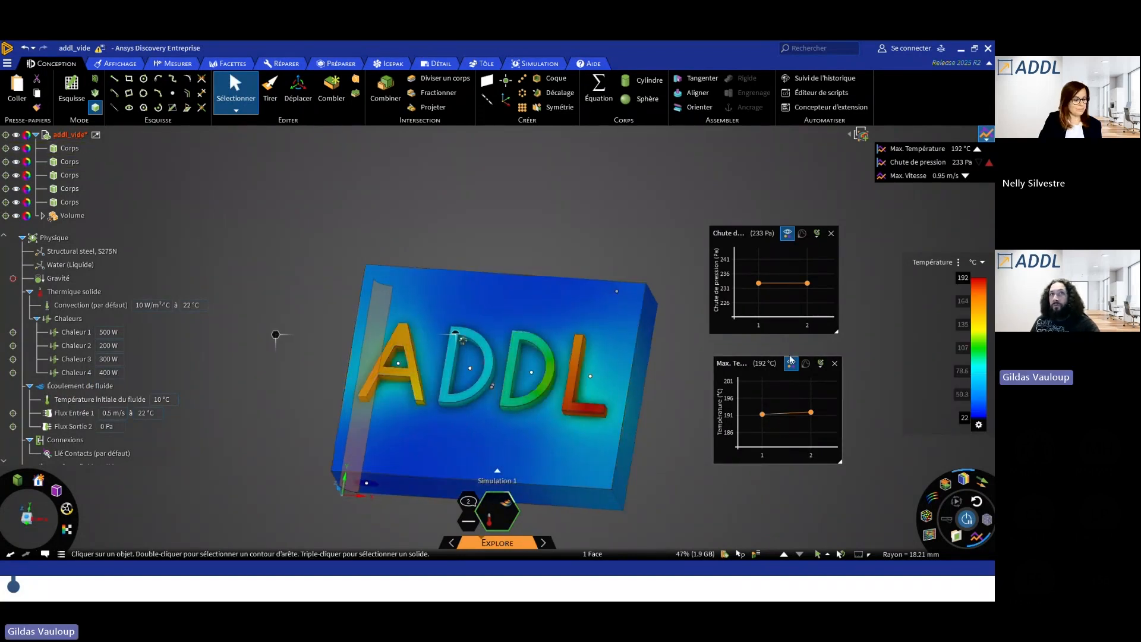
pyautogui.moveTo(755, 285)
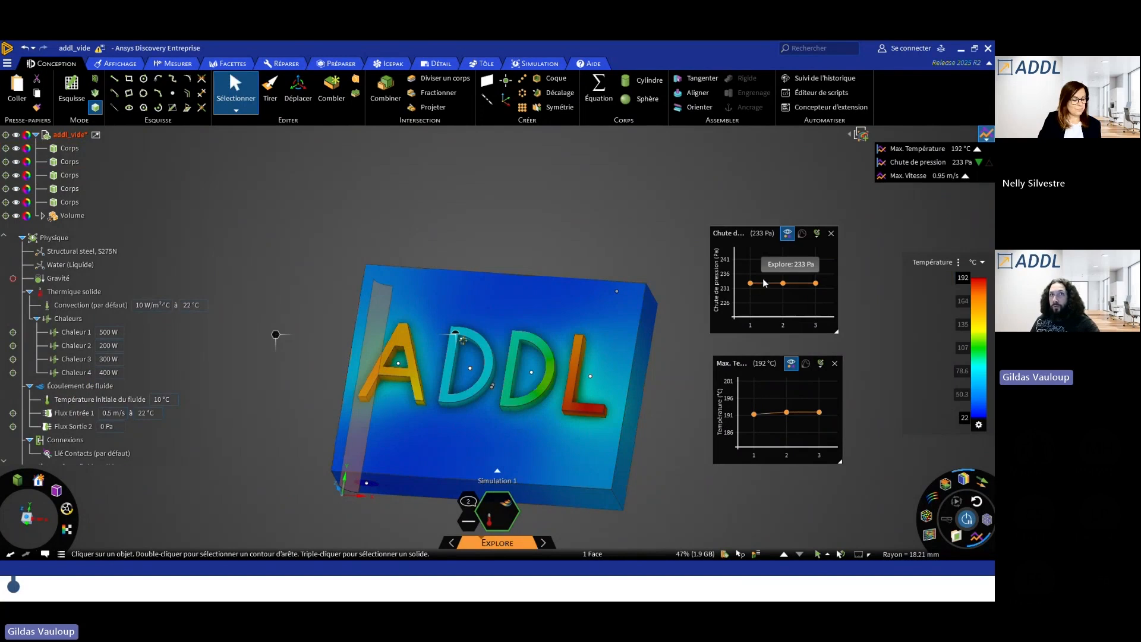
pyautogui.moveTo(822, 291)
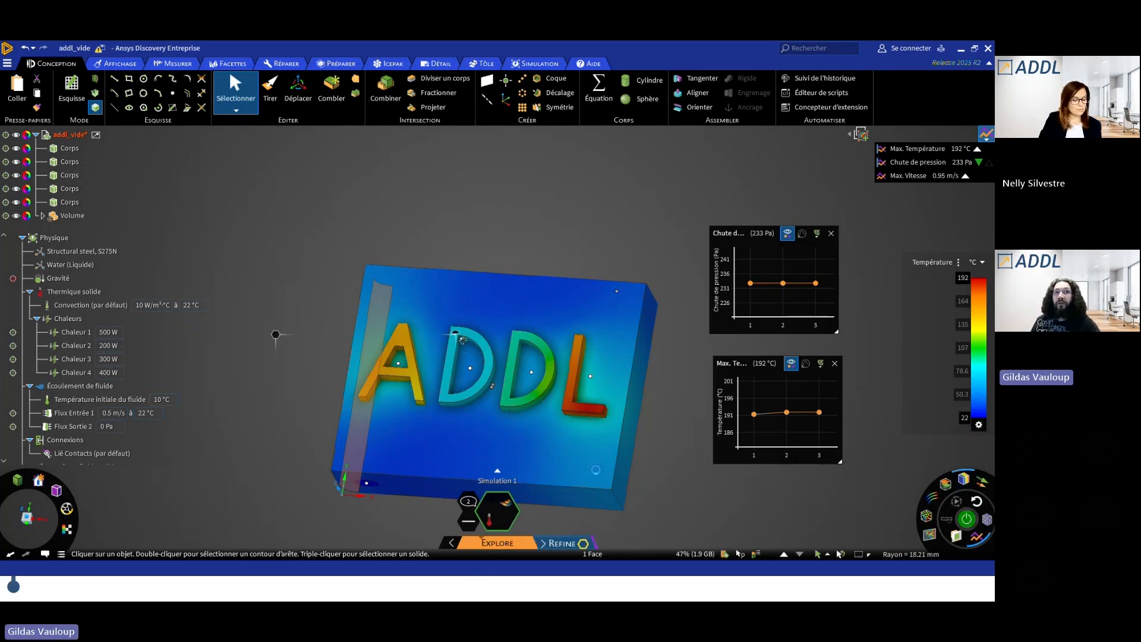
# Switch the simulation to Refine mode and expand the fluid mesh quality and additional fluid flow options.
pyautogui.click(562, 543)
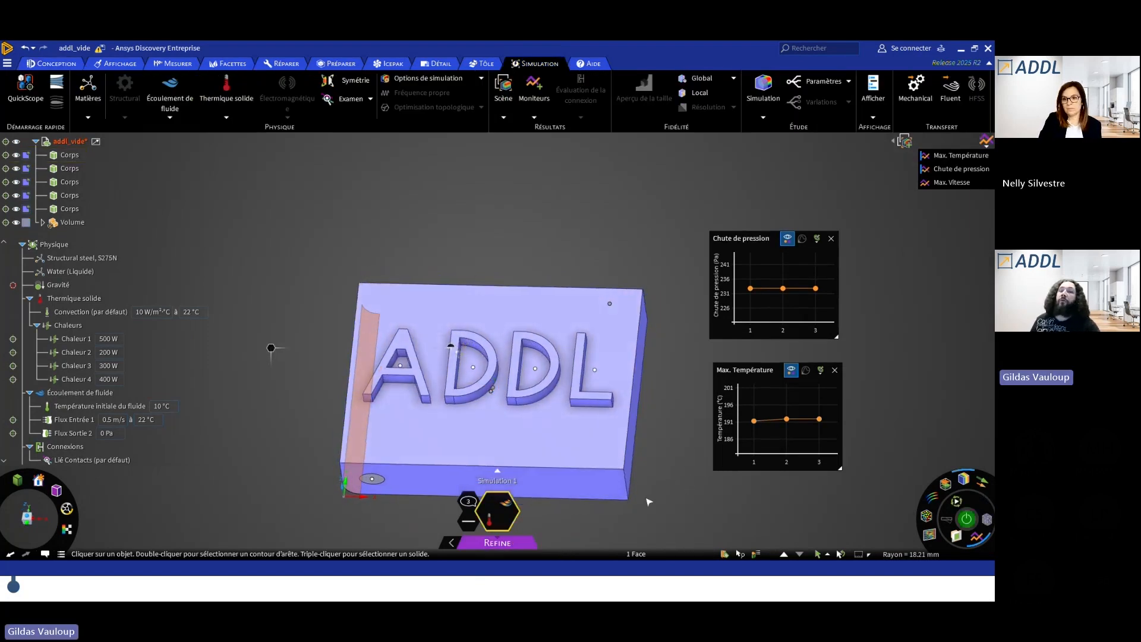
pyautogui.click(444, 80)
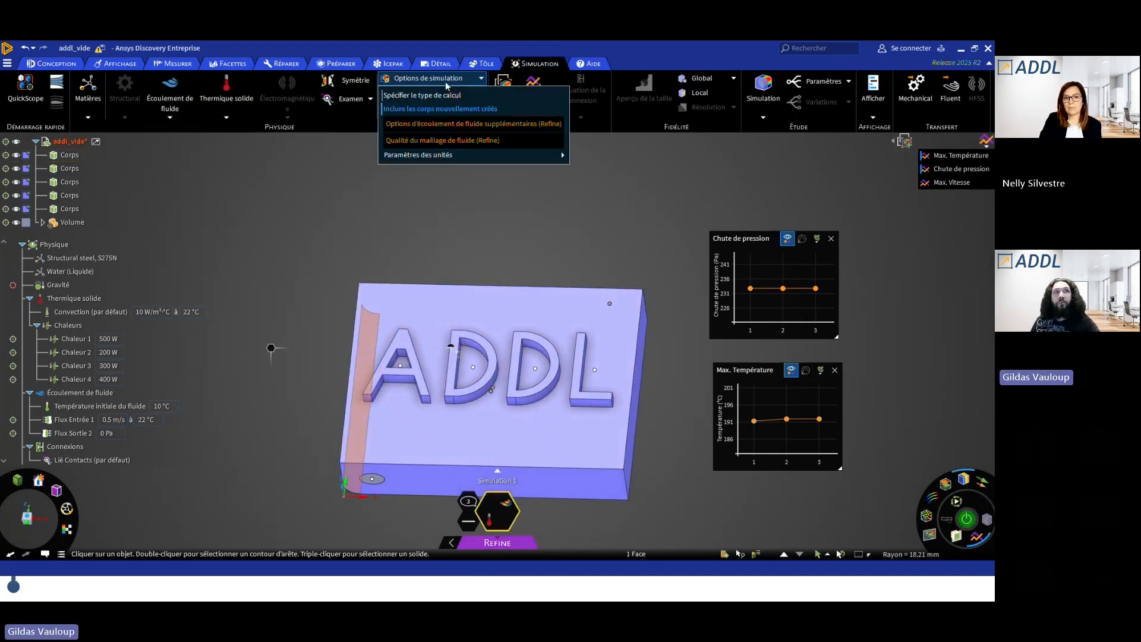
pyautogui.click(472, 141)
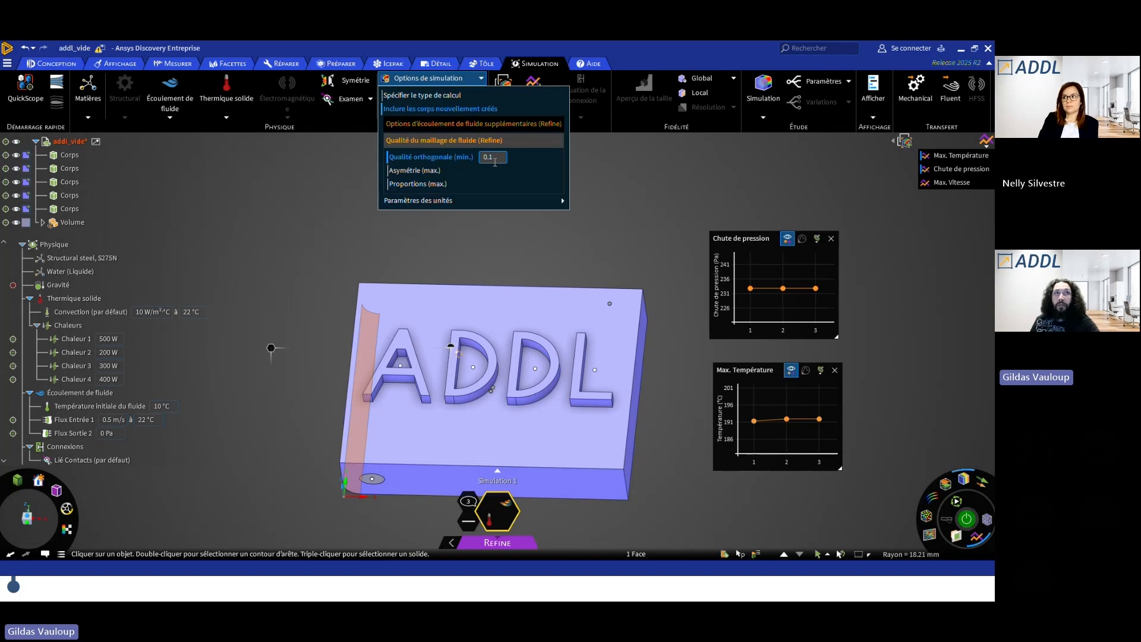
pyautogui.click(459, 126)
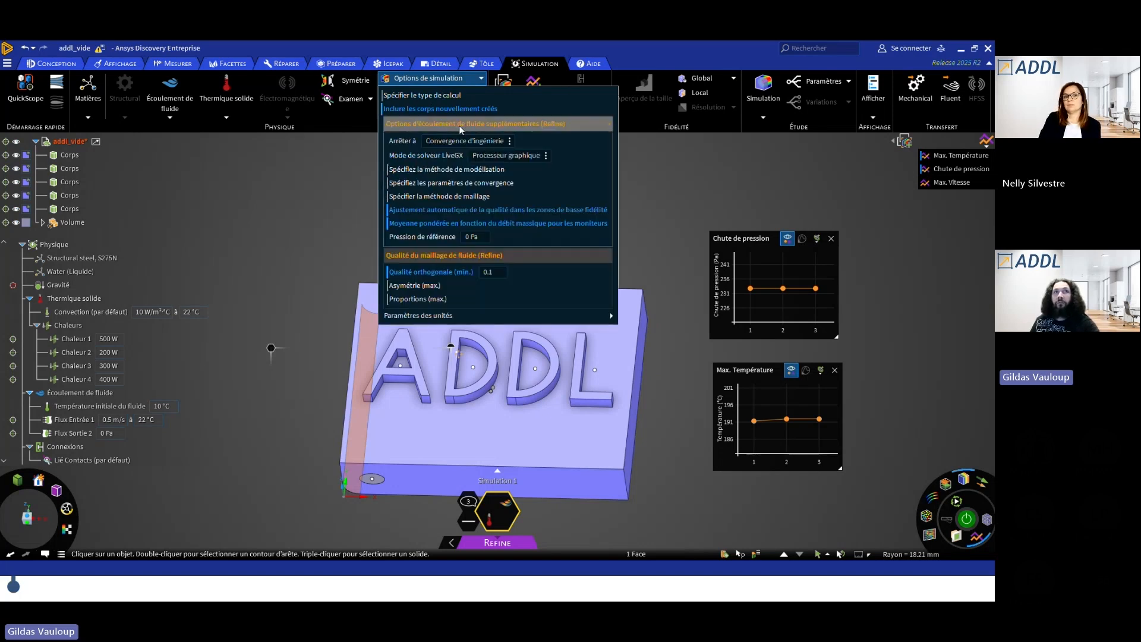
# Enable the modelling method with SST k-omega turbulent, the convergence parameters, and the meshing method with a tetrahedral mesh.
pyautogui.click(459, 172)
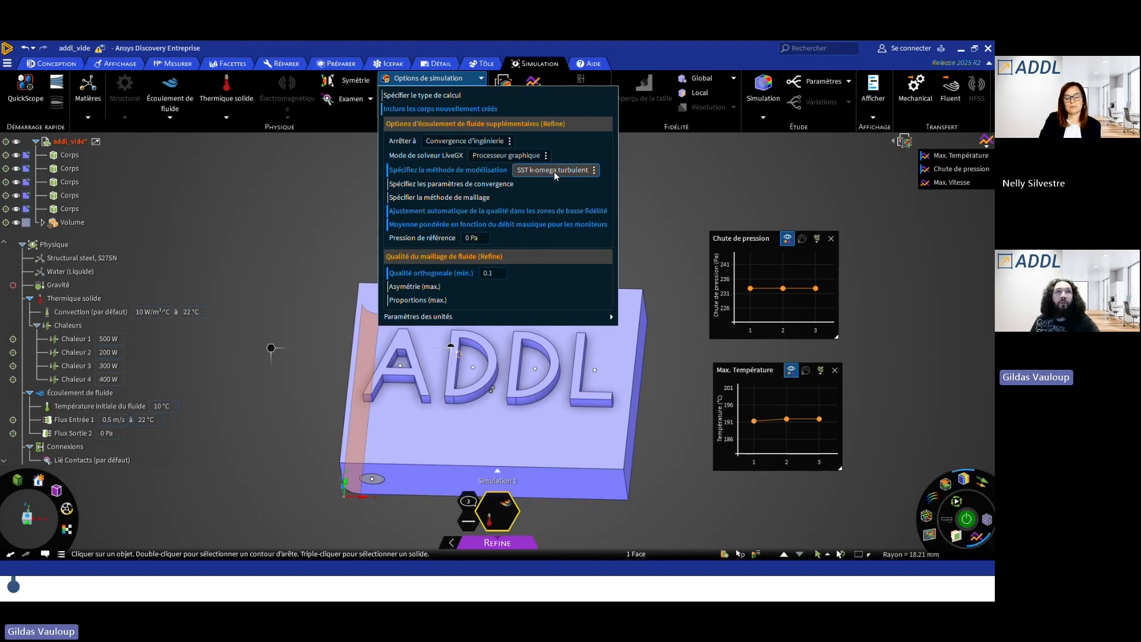
pyautogui.click(469, 185)
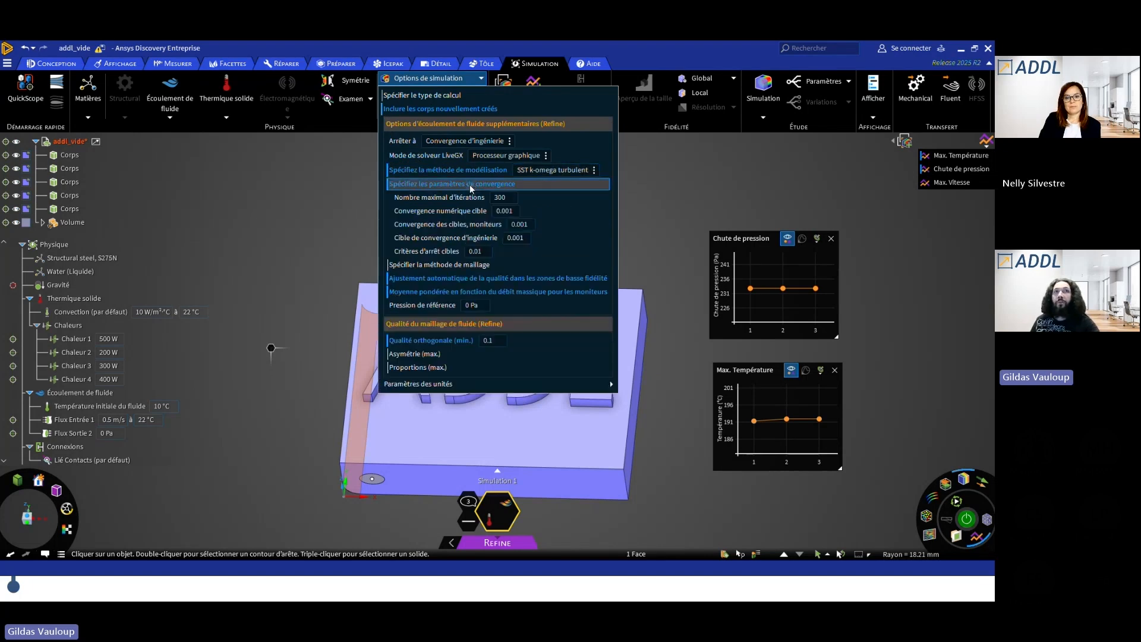
pyautogui.click(466, 266)
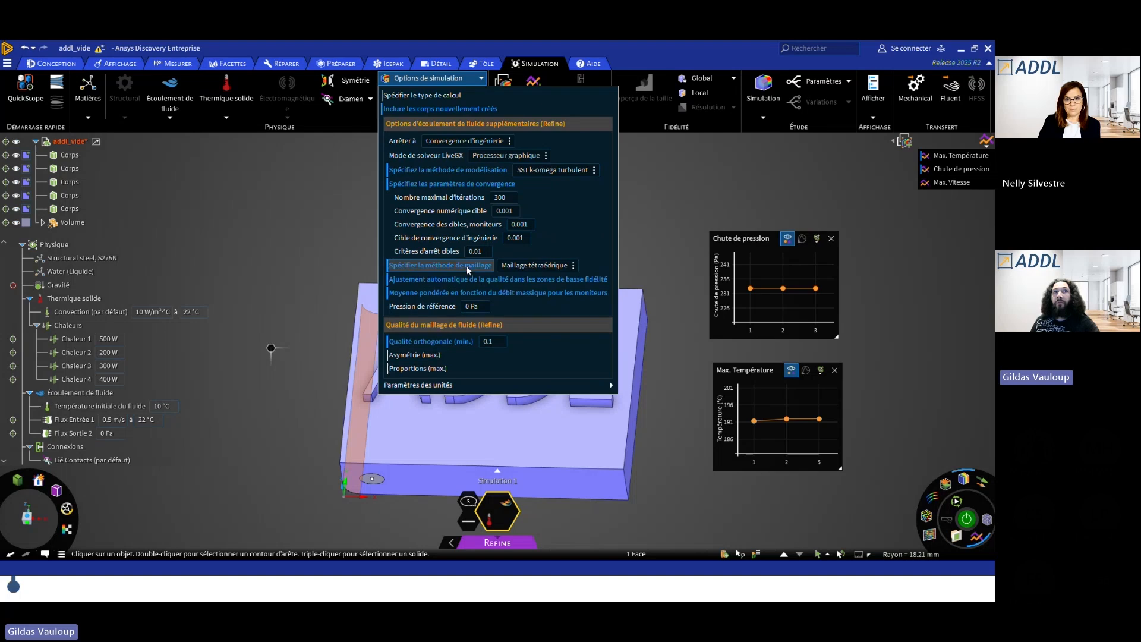
pyautogui.click(541, 269)
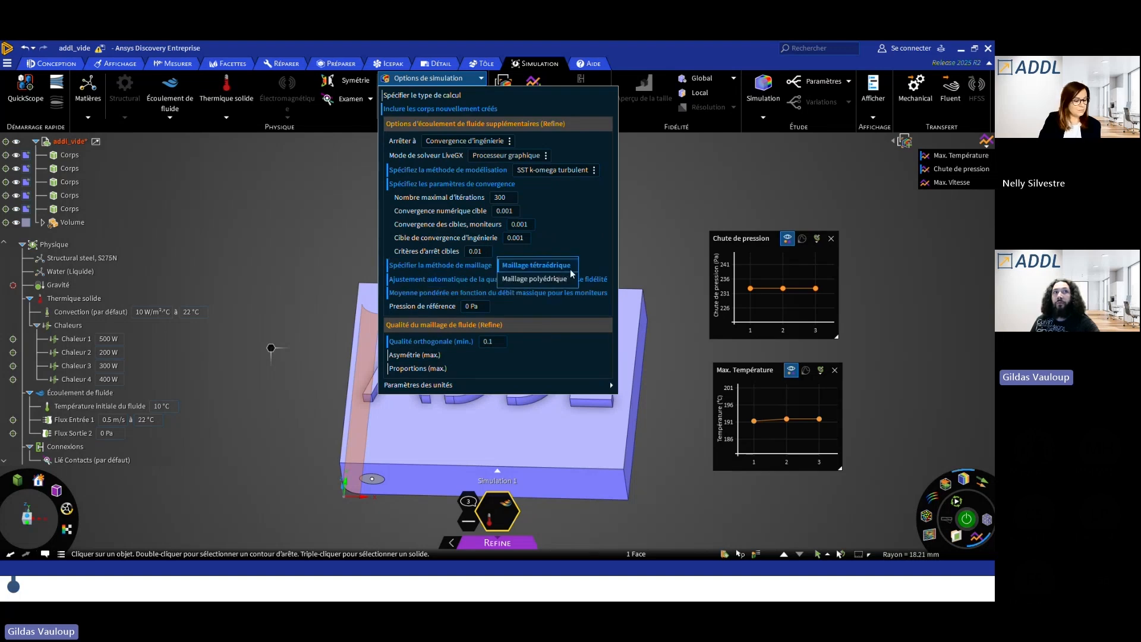
pyautogui.click(658, 179)
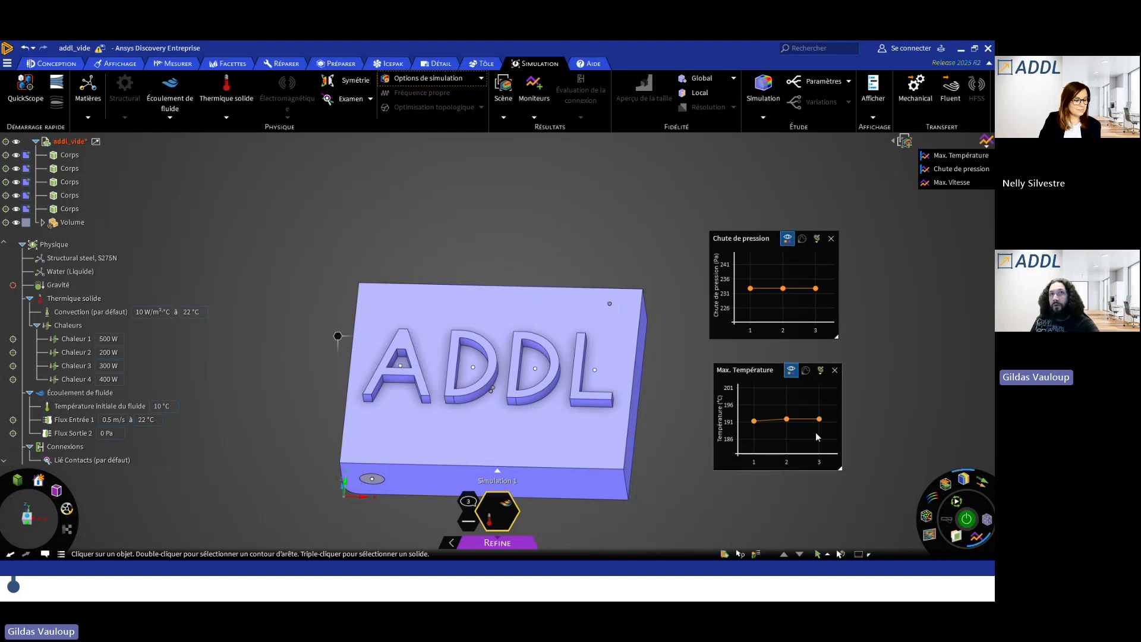
# Move the pressure drop graph farther away from the maximum temperature graph.
pyautogui.moveTo(753, 246); pyautogui.dragTo(748, 219)
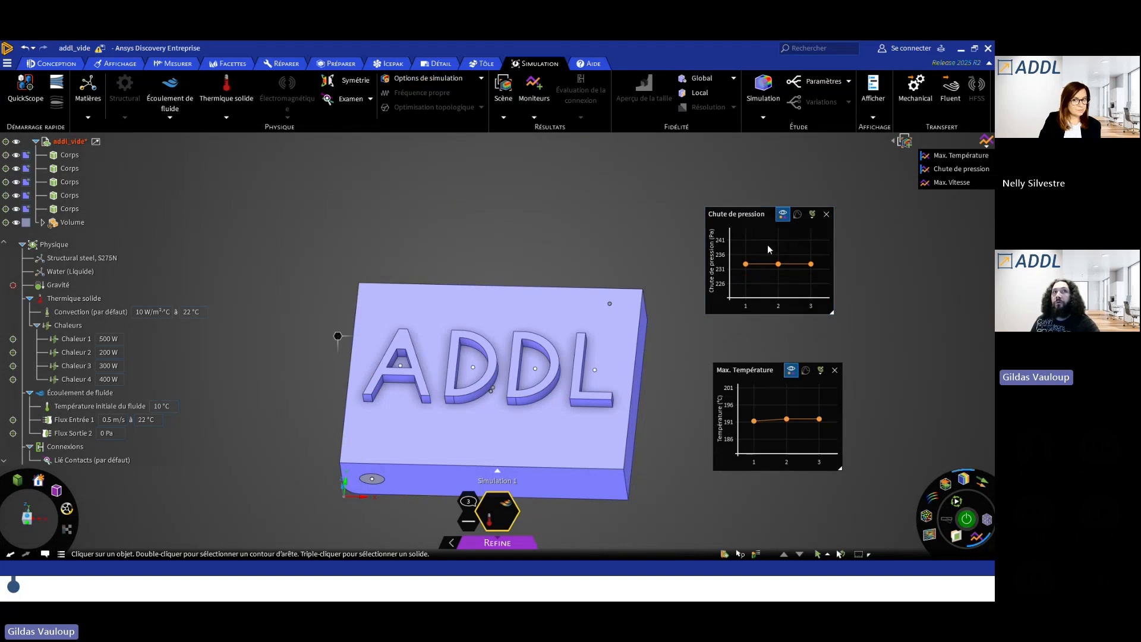
pyautogui.moveTo(747, 265)
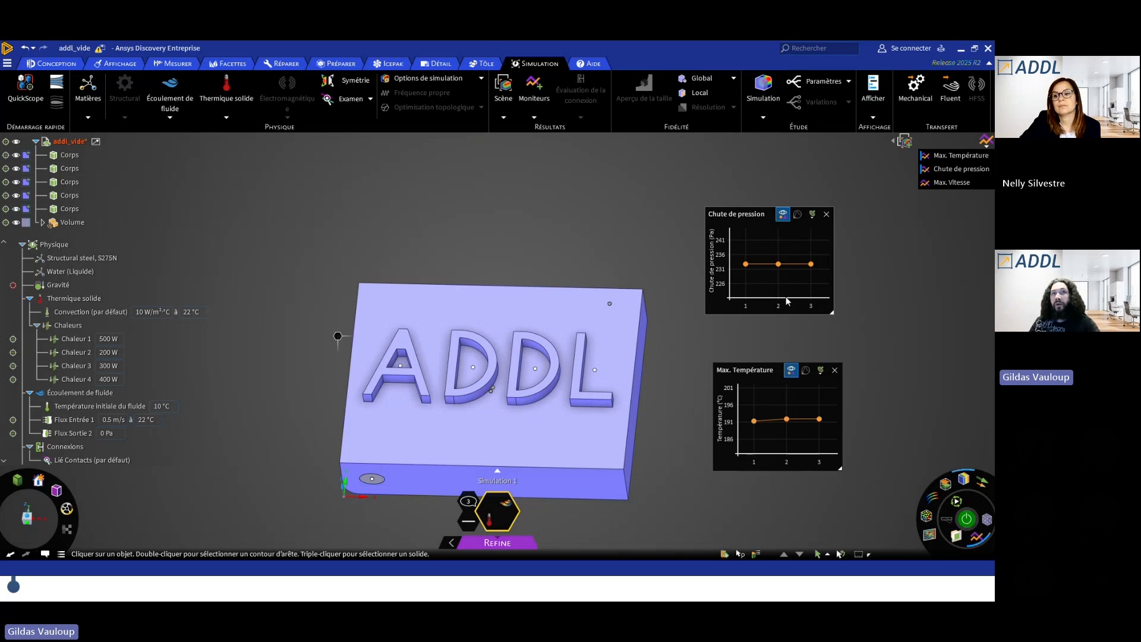
pyautogui.click(493, 339)
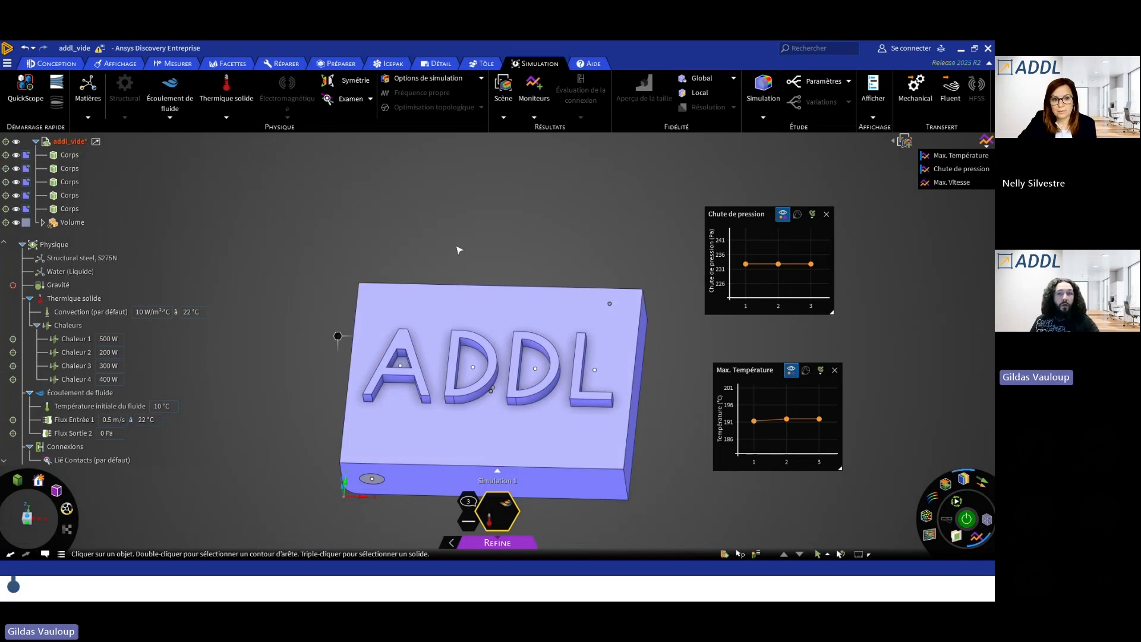
pyautogui.keyDown('shift'); pyautogui.moveTo(547, 244); pyautogui.dragTo(548, 224, button='middle'); pyautogui.keyUp('shift')
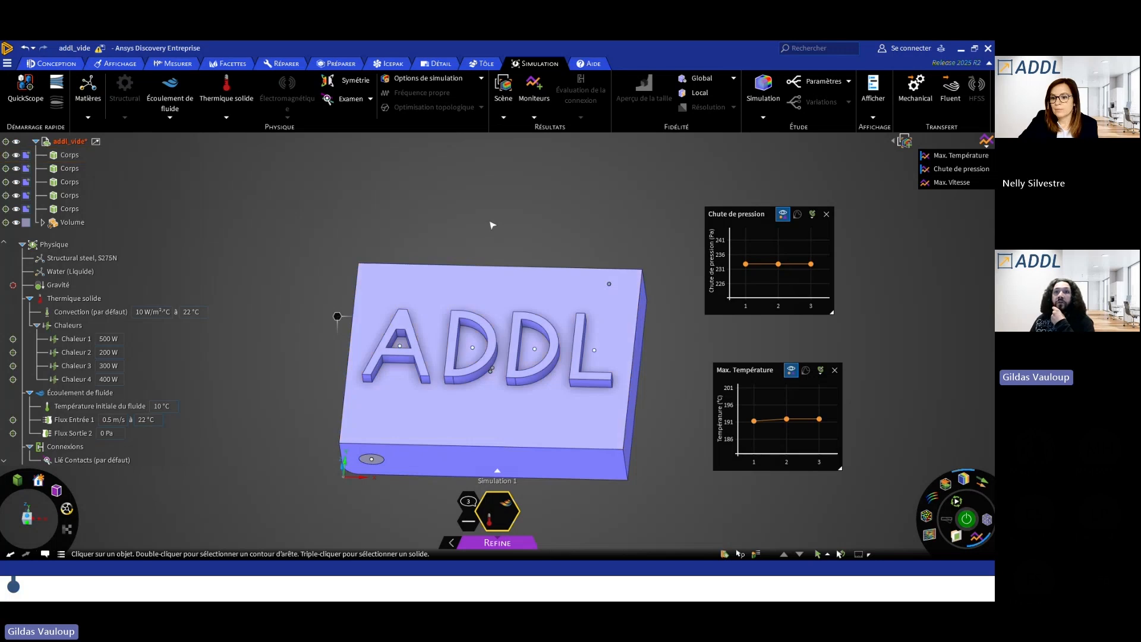
pyautogui.moveTo(493, 219); pyautogui.dragTo(493, 237, button='middle')
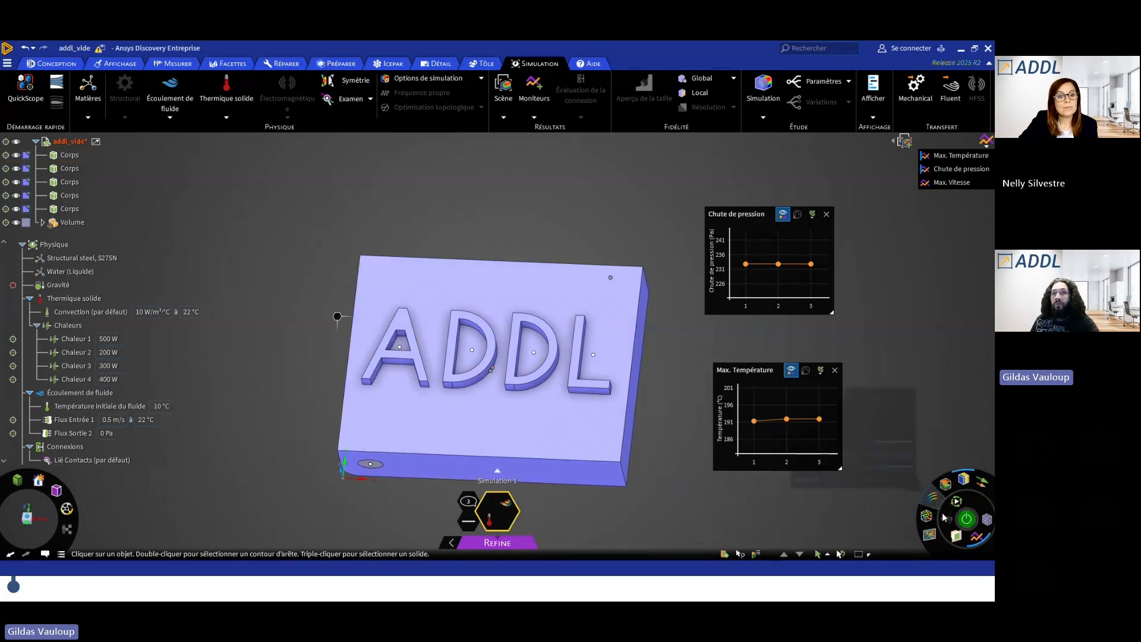
pyautogui.click(985, 481)
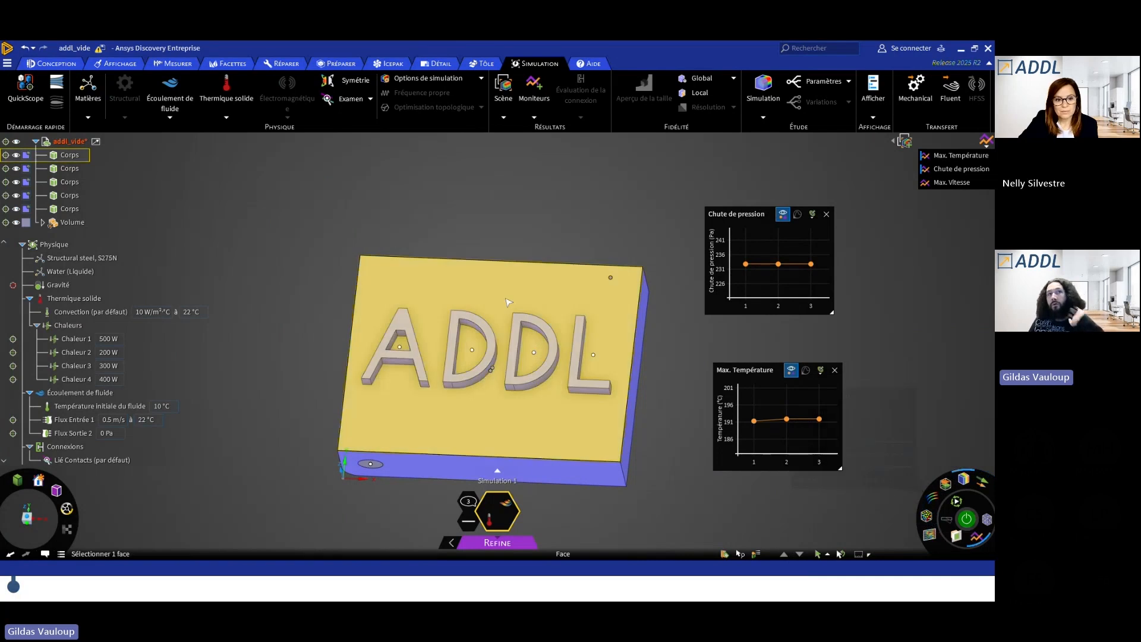
pyautogui.moveTo(588, 216); pyautogui.dragTo(601, 245, button='middle')
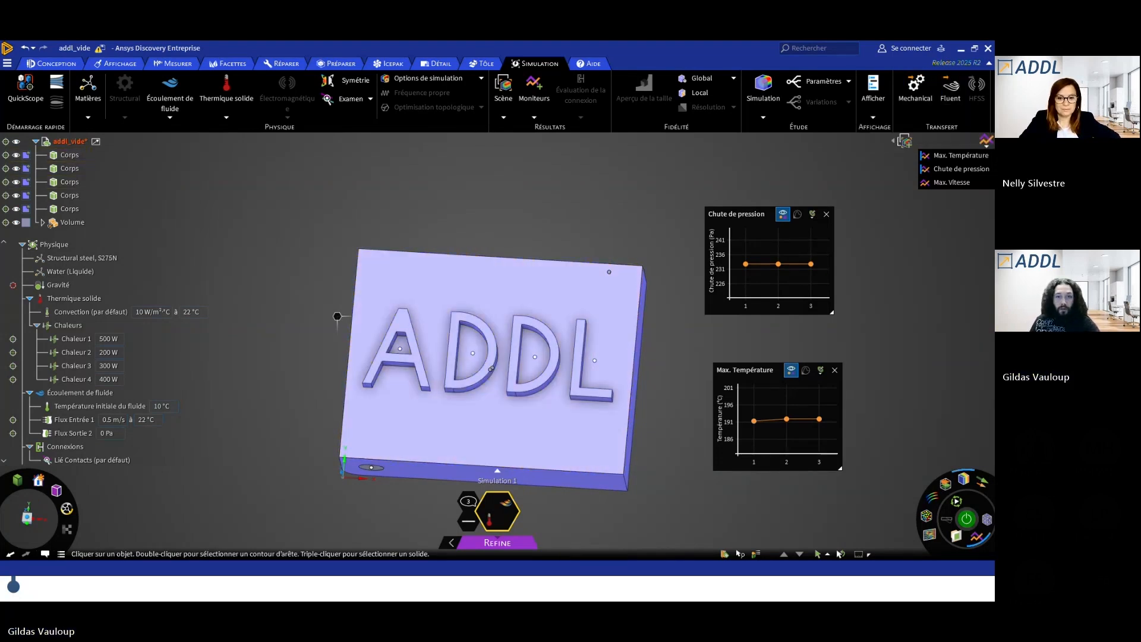
pyautogui.hotkey('alt', 'Tab')
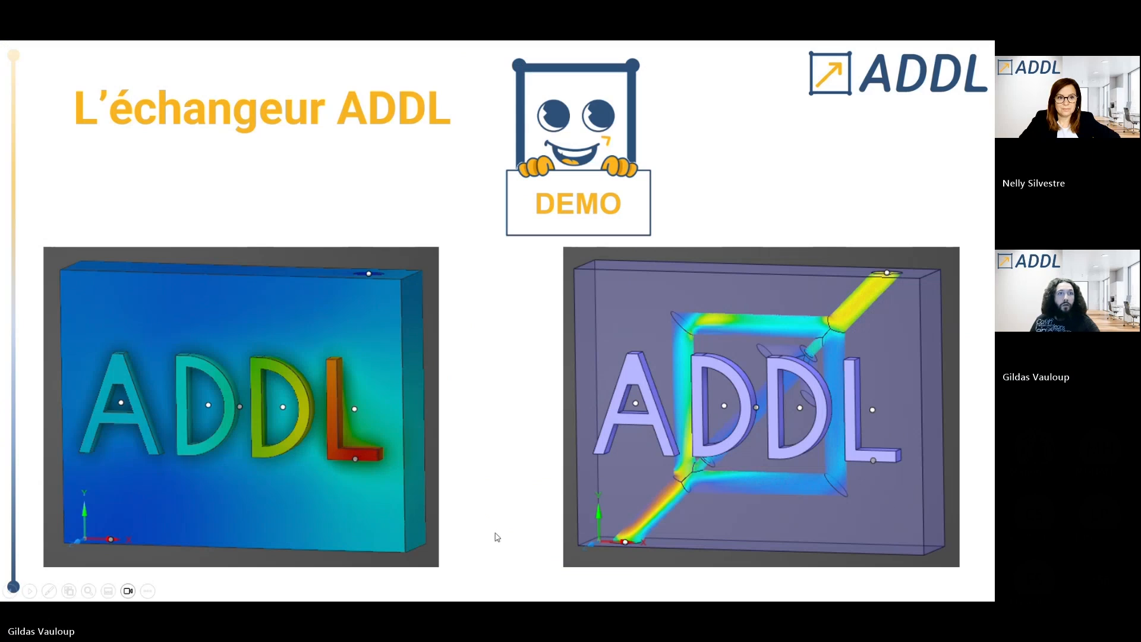
pyautogui.press('Right')
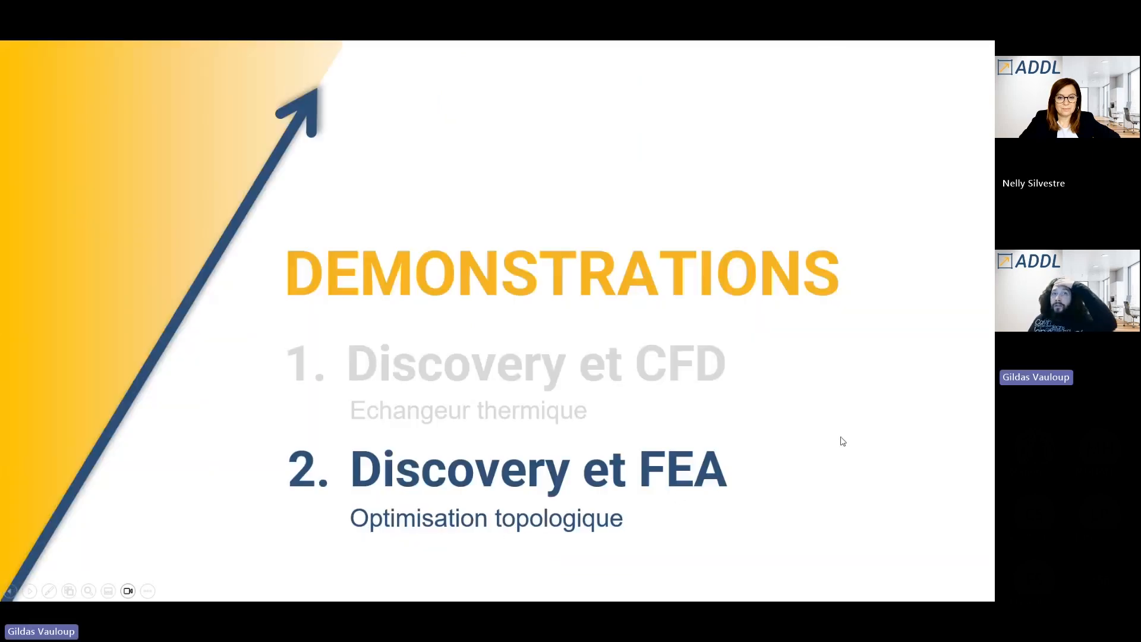
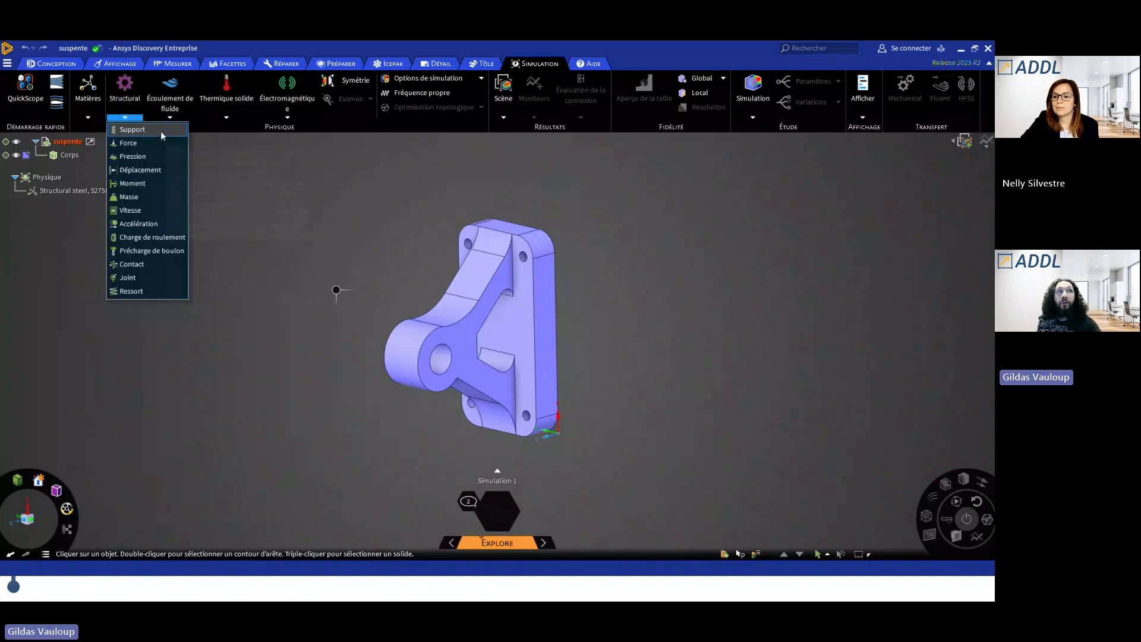
# Apply a sliding (Glissement) structural support to the large flat back face of the bracket.
pyautogui.click(369, 319)
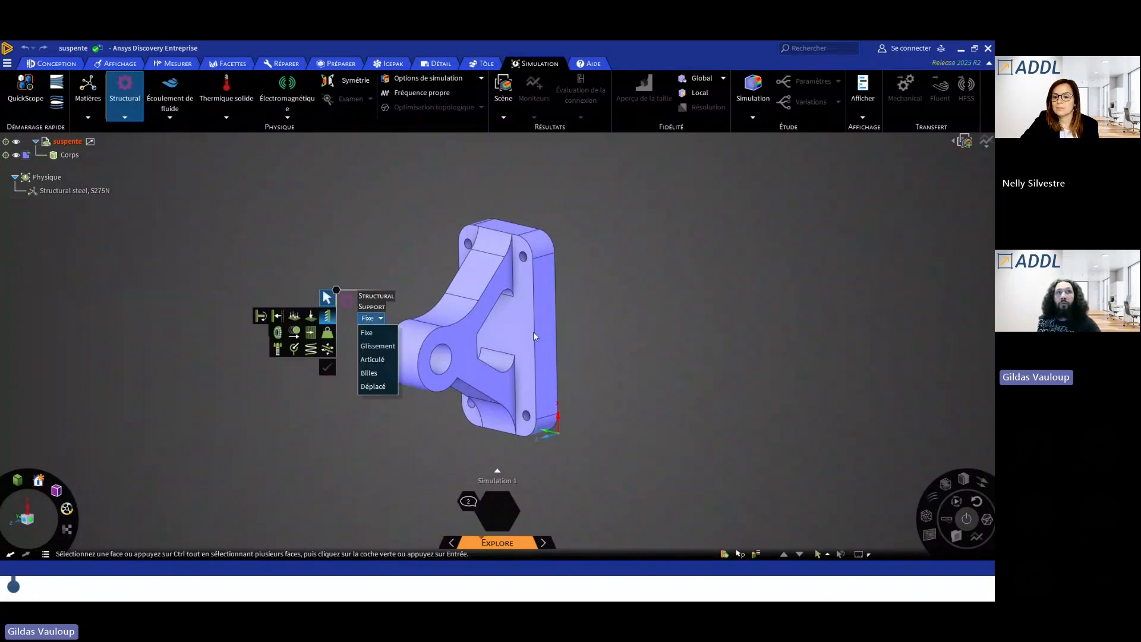
pyautogui.click(382, 346)
pyautogui.moveTo(624, 344); pyautogui.dragTo(514, 327, button='middle')
pyautogui.click(510, 311)
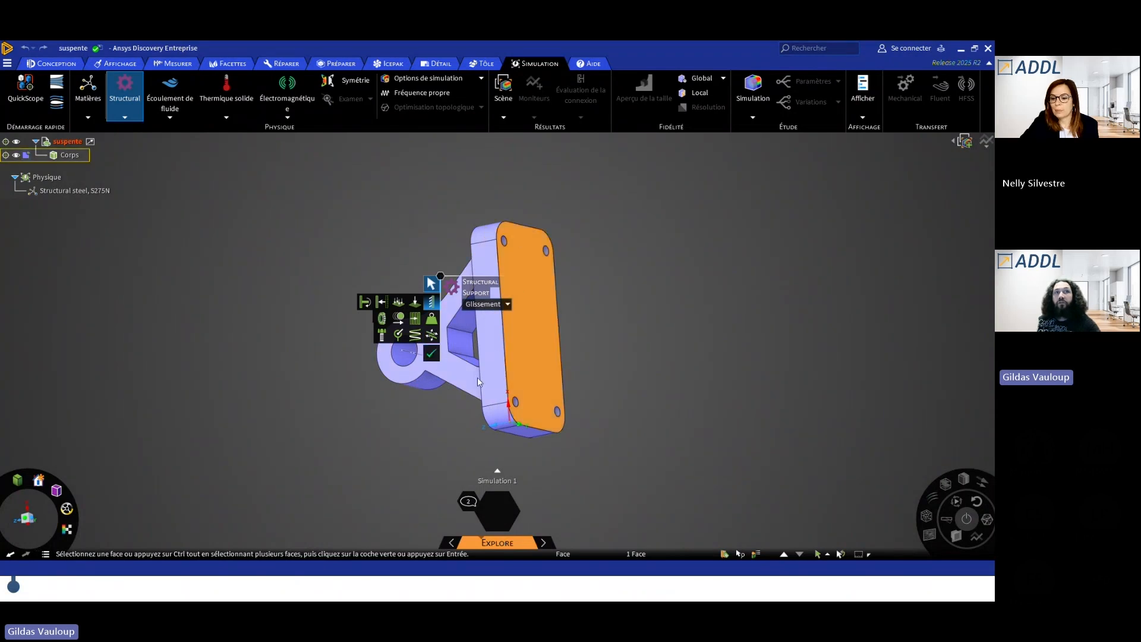
pyautogui.click(431, 356)
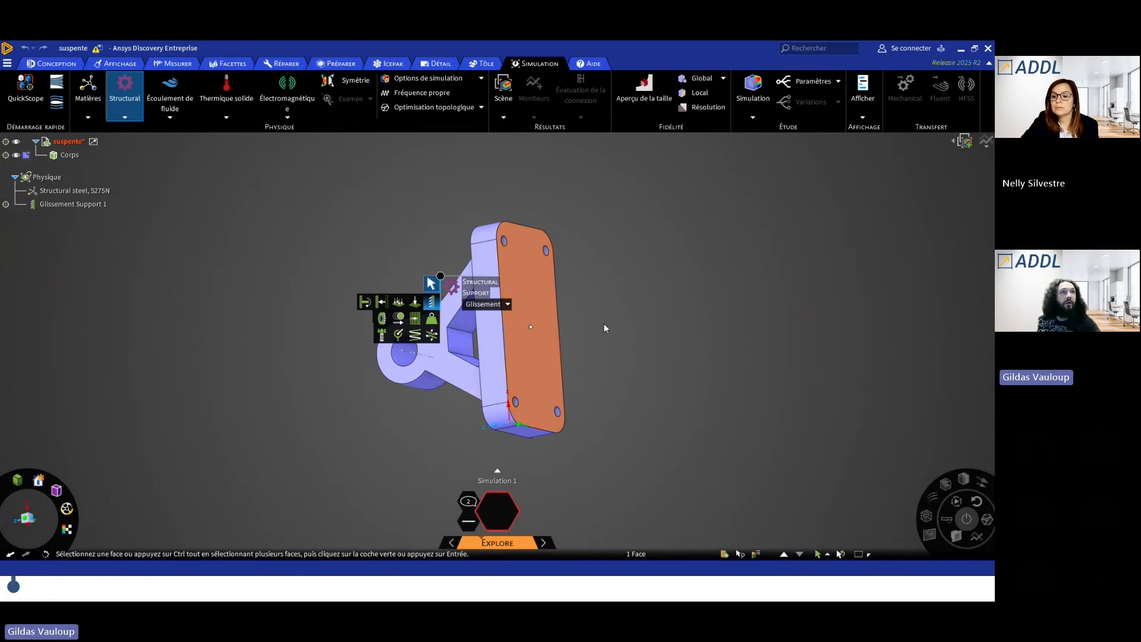
# Apply a fixed (Fixe) structural support to the two upper bolt holes of the bracket's back plate.
pyautogui.click(505, 245)
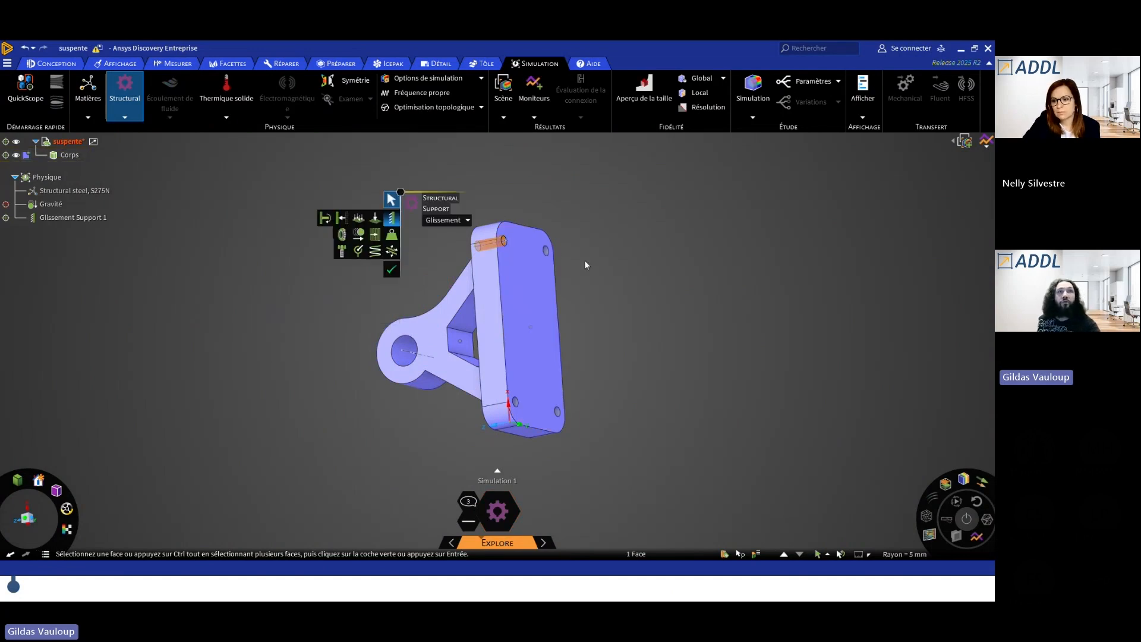
pyautogui.keyDown('ctrl'); pyautogui.click(547, 253); pyautogui.keyUp('ctrl')
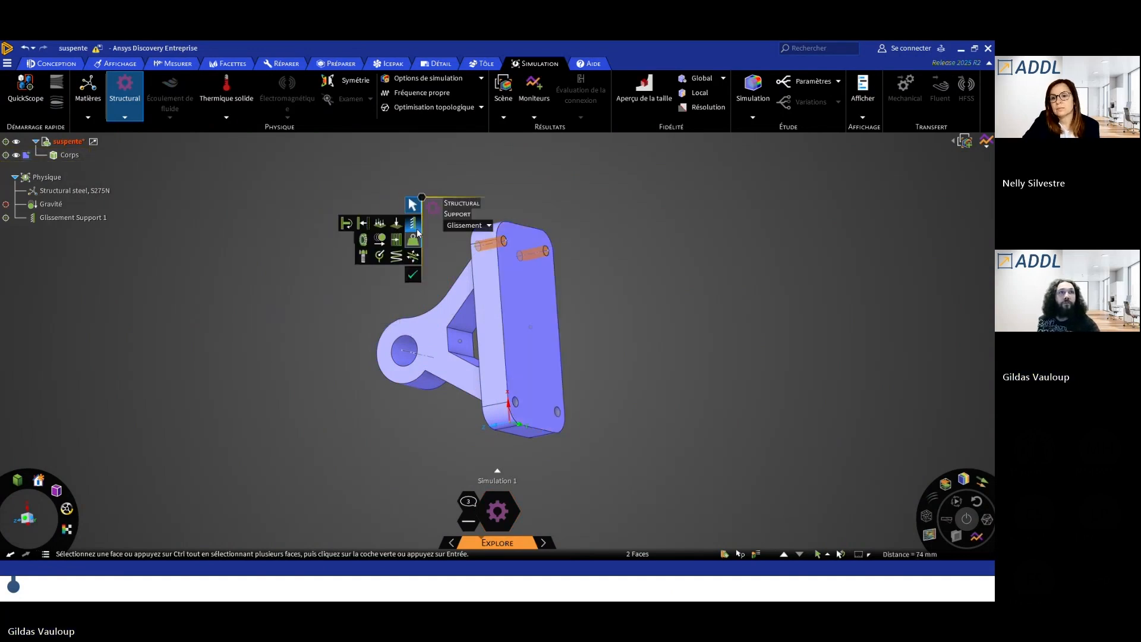
pyautogui.click(466, 225)
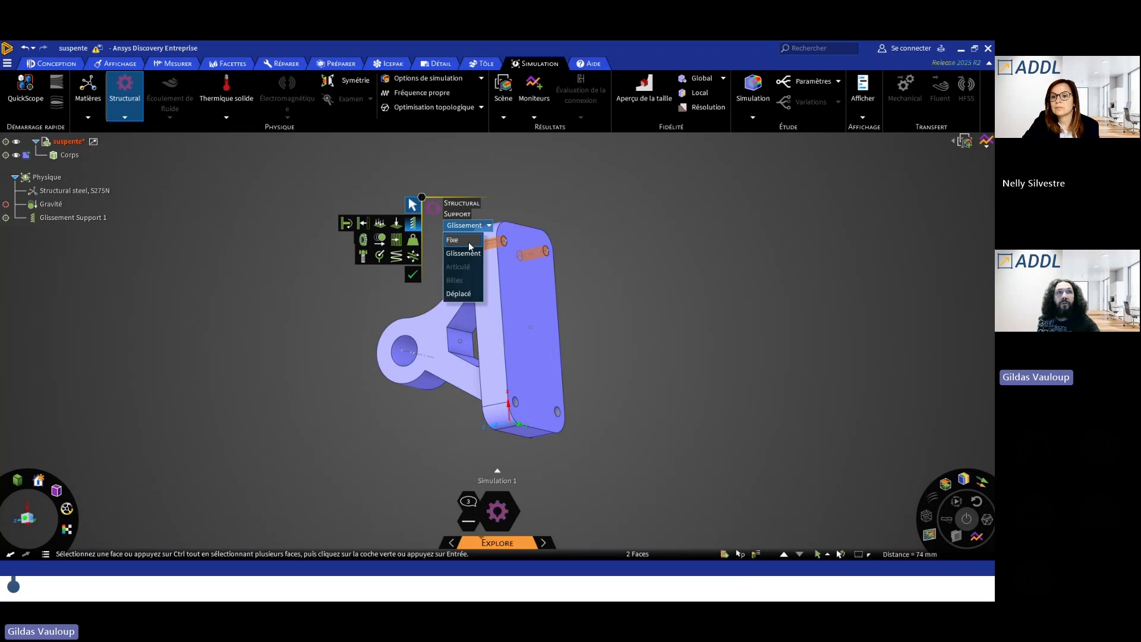
pyautogui.click(469, 240)
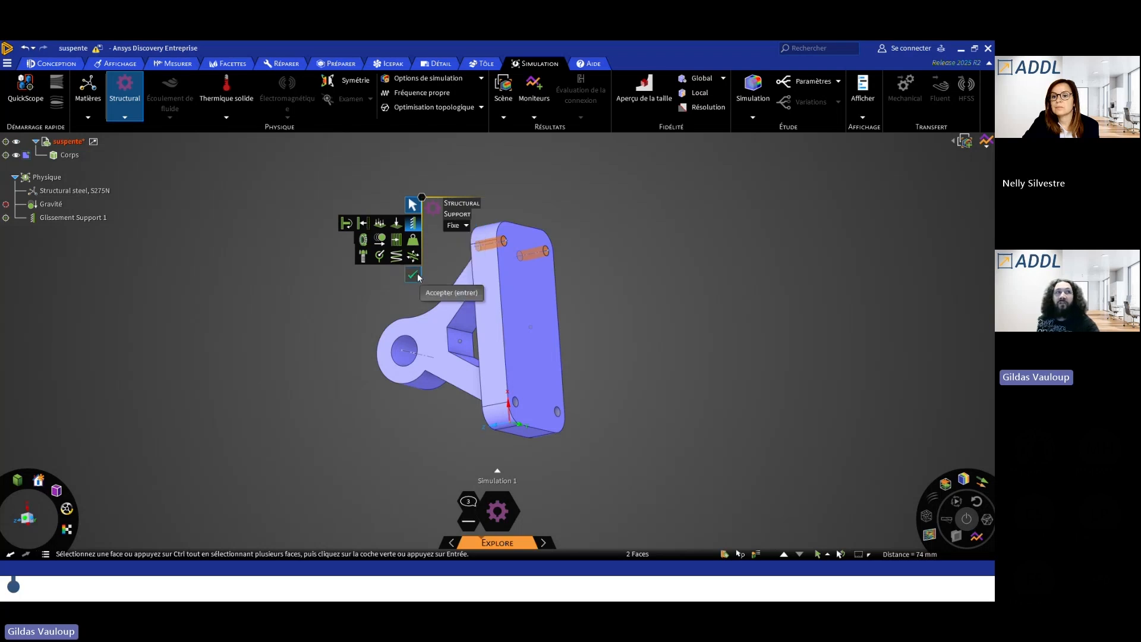
pyautogui.click(416, 274)
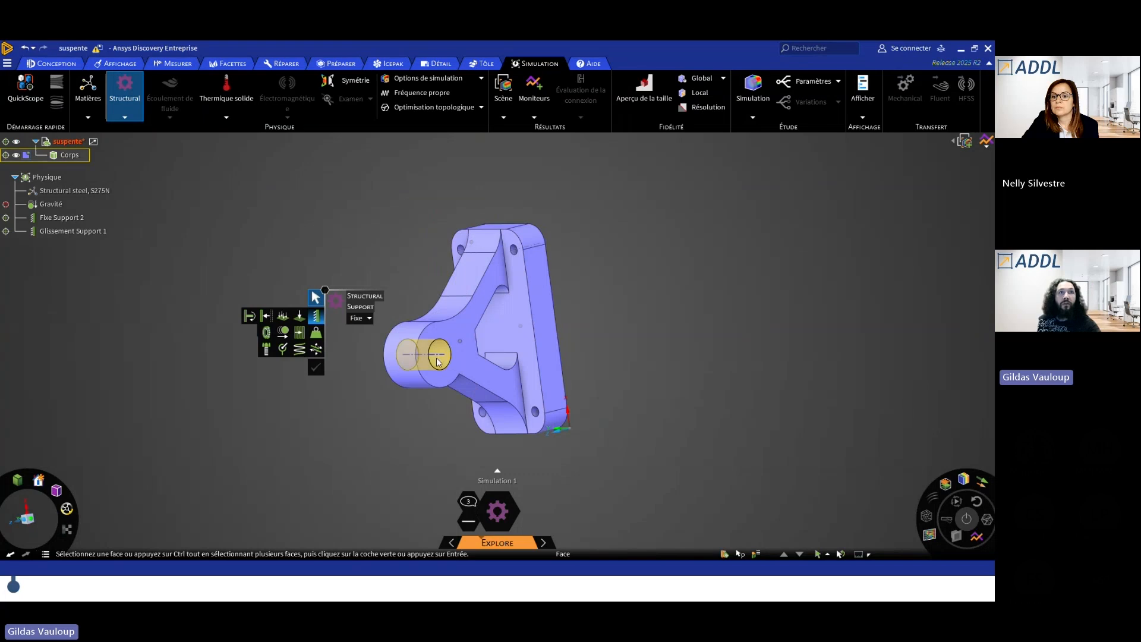
# Apply a distributed force to the bracket's large bore using force components, with X set to -1000 N.
pyautogui.click(447, 365)
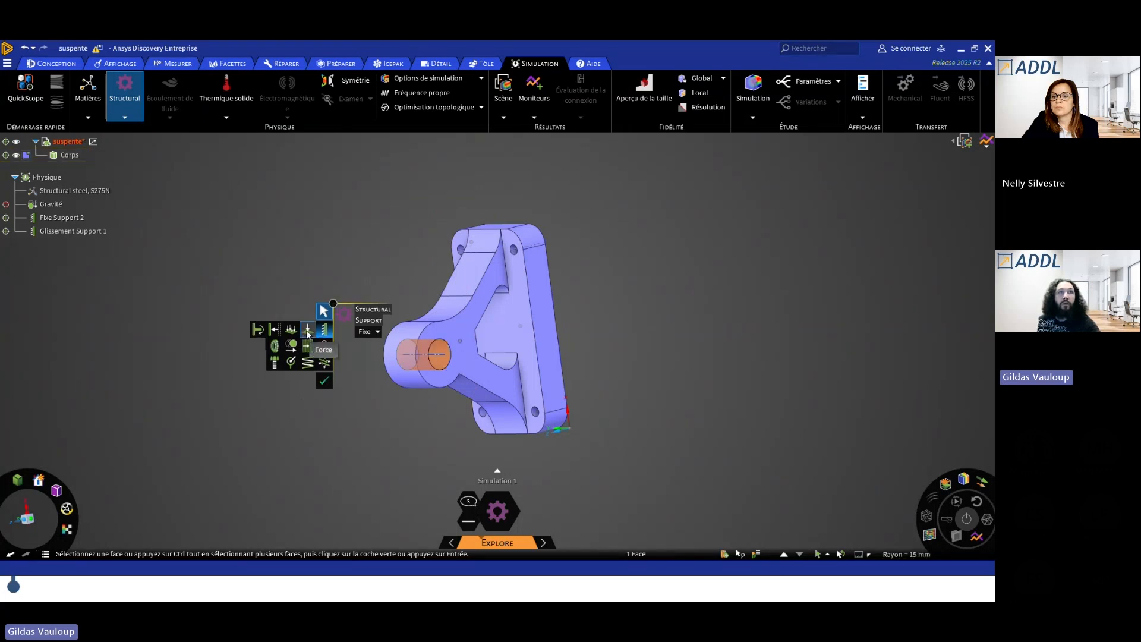
pyautogui.moveTo(490, 369); pyautogui.dragTo(429, 356, button='middle')
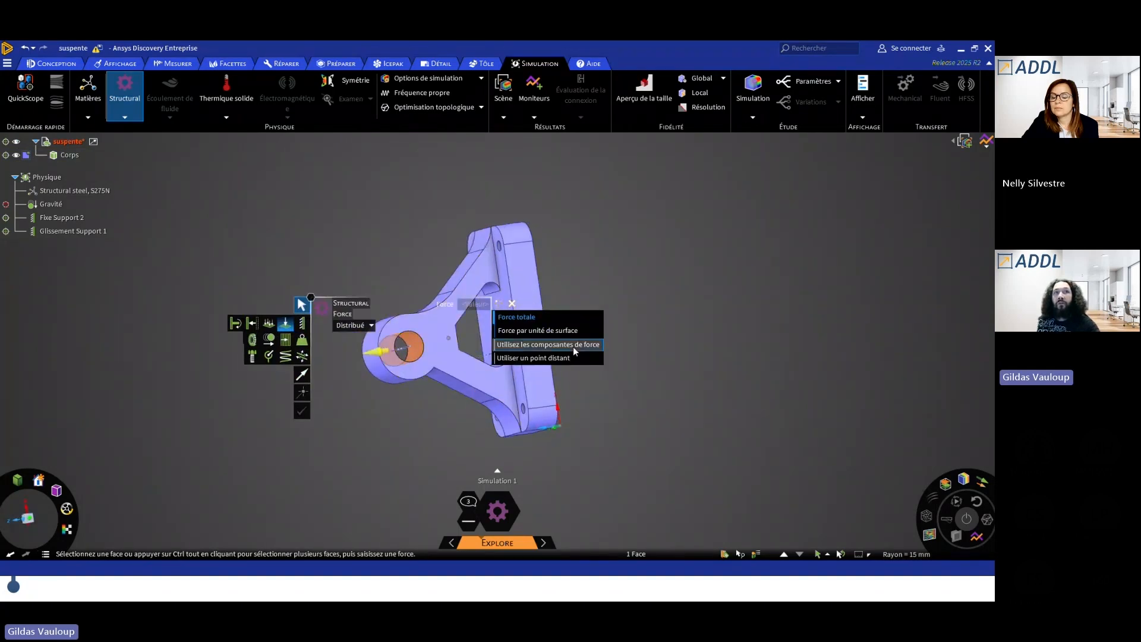
pyautogui.click(573, 346)
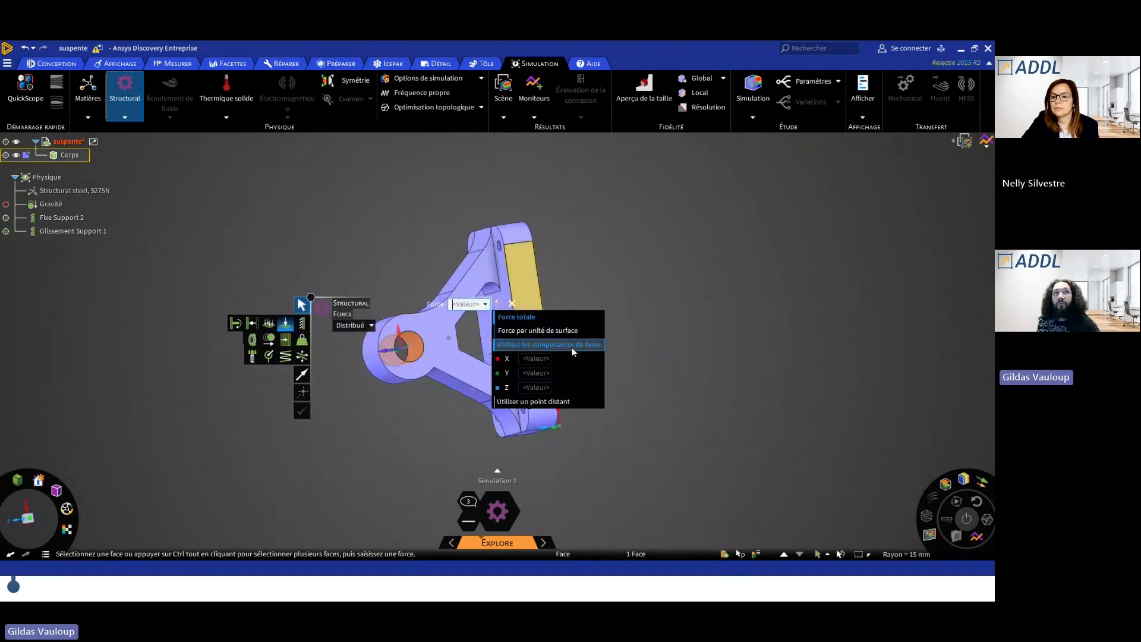
pyautogui.click(537, 359)
pyautogui.write('-1000 N')
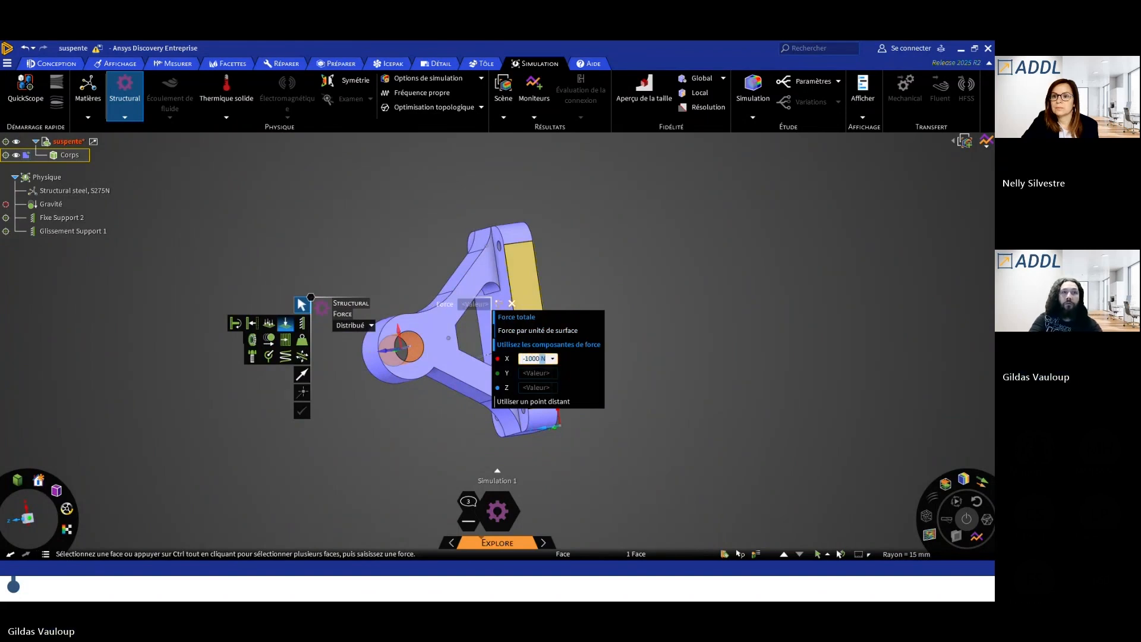
pyautogui.press('Return')
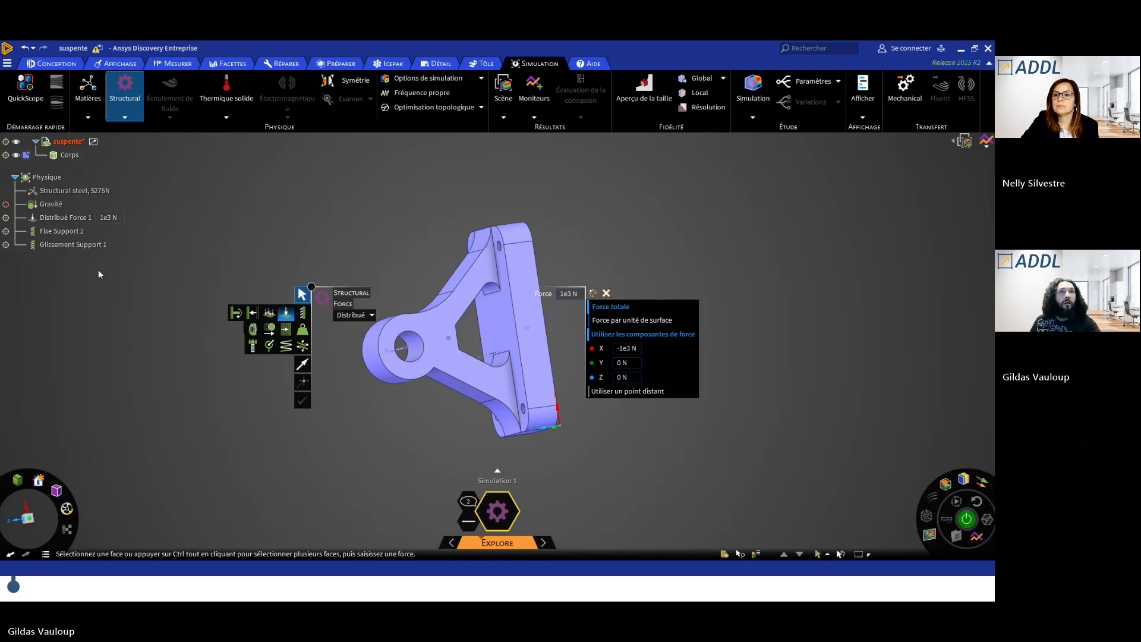
pyautogui.click(408, 347)
pyautogui.click(302, 410)
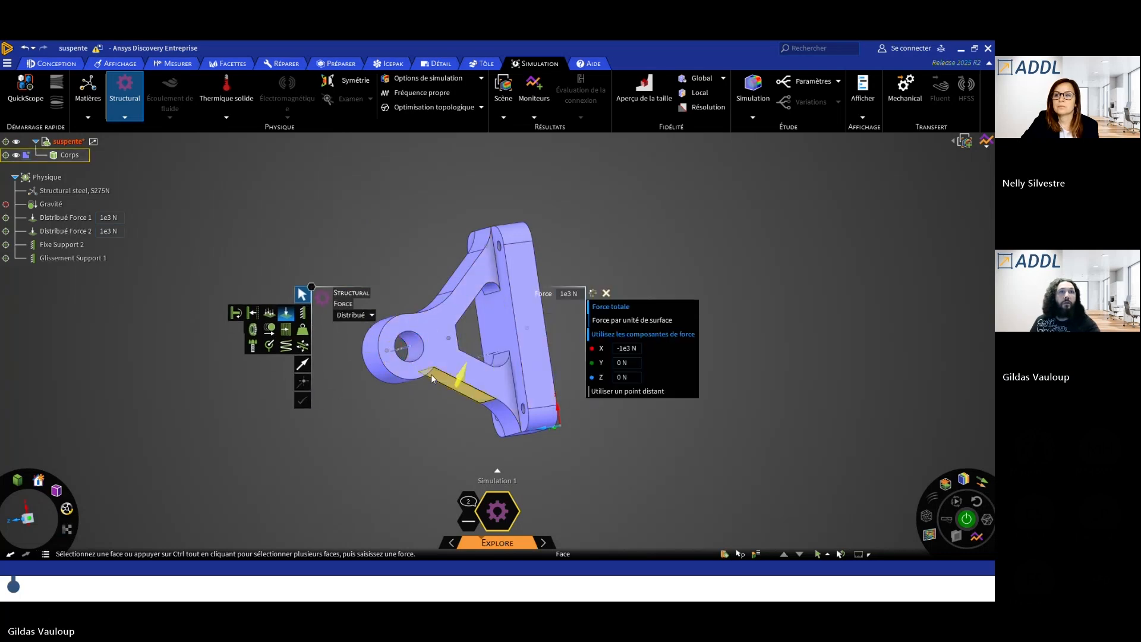
pyautogui.click(70, 231)
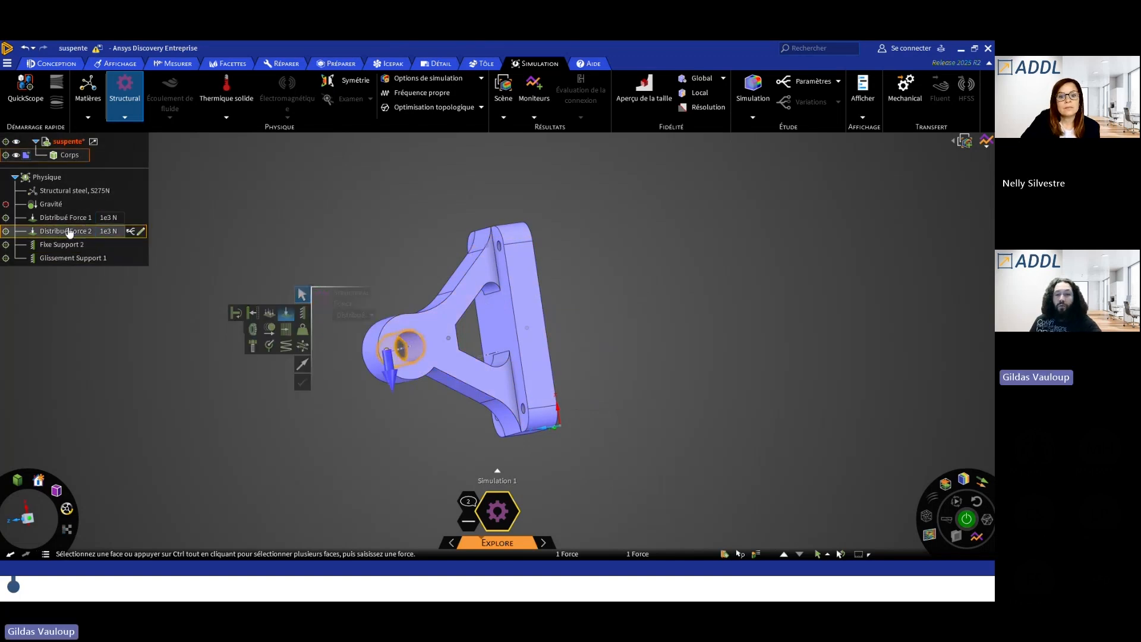
pyautogui.press('Delete')
# Review the distributed force, the two supports and the gravity load defined on the bracket.
pyautogui.click(82, 220)
pyautogui.moveTo(443, 225); pyautogui.dragTo(430, 257, button='middle')
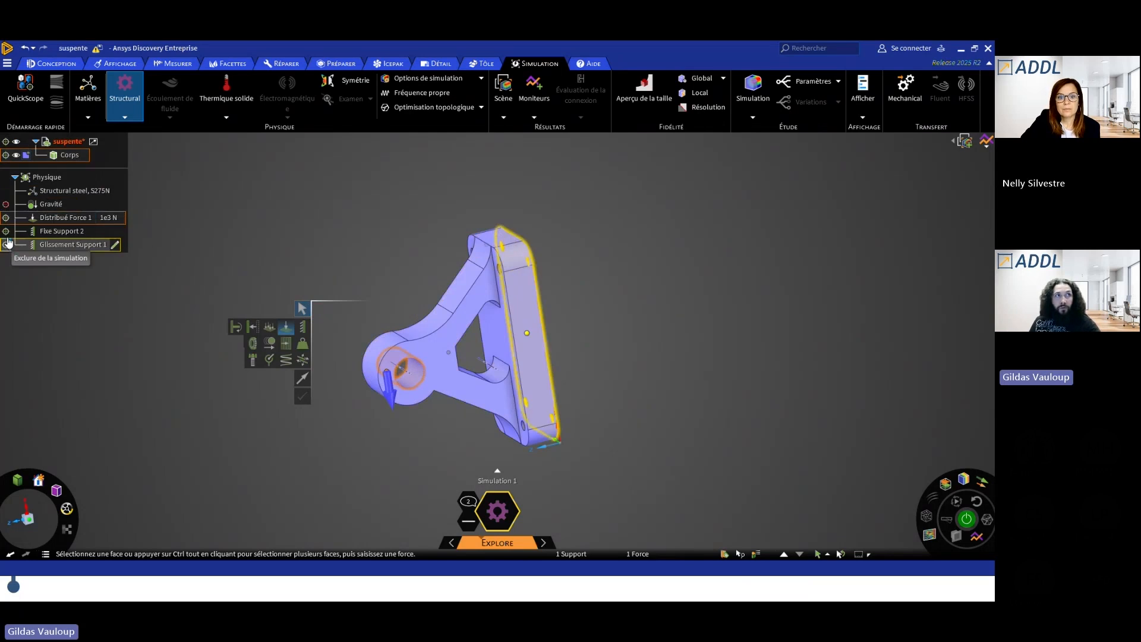
pyautogui.click(6, 204)
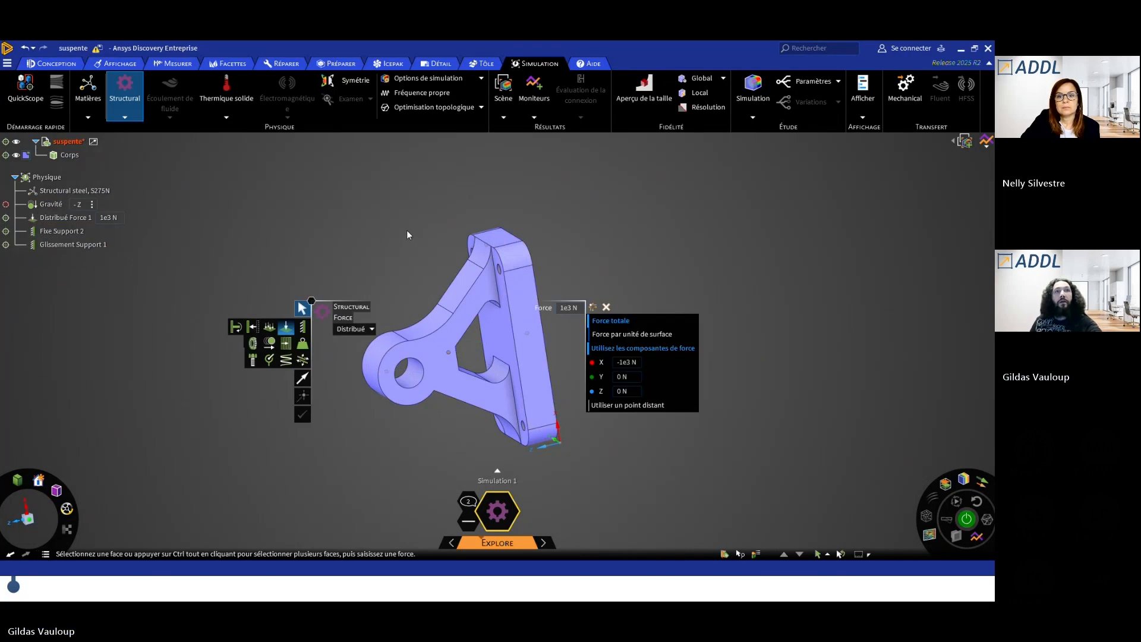
pyautogui.press('Escape')
pyautogui.moveTo(407, 231); pyautogui.dragTo(456, 219, button='middle')
pyautogui.scroll(-2, 473, 206)
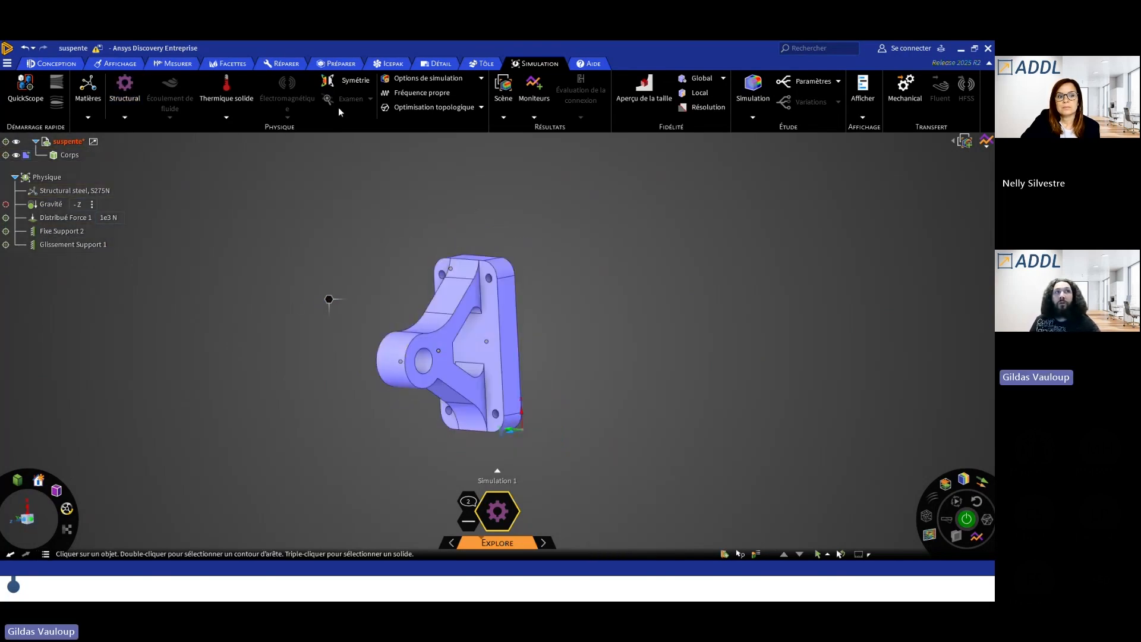
pyautogui.keyDown('shift'); pyautogui.moveTo(429, 246); pyautogui.dragTo(444, 221, button='middle'); pyautogui.keyUp('shift')
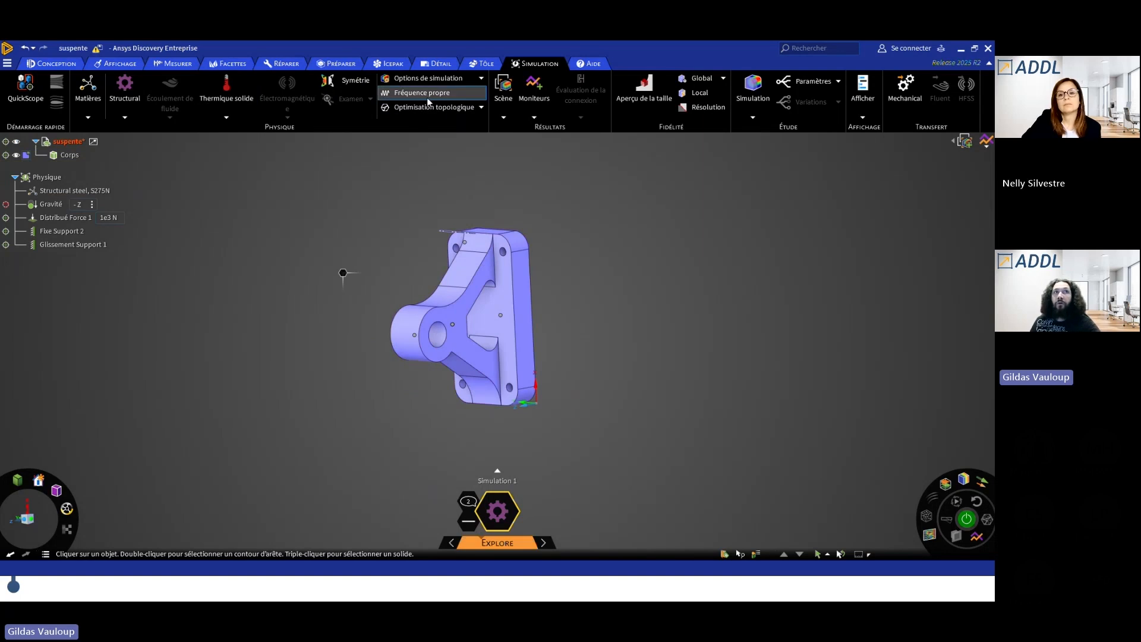
# Add a topology optimization to the bracket simulation and examine its protected regions around the supports and bore.
pyautogui.click(482, 112)
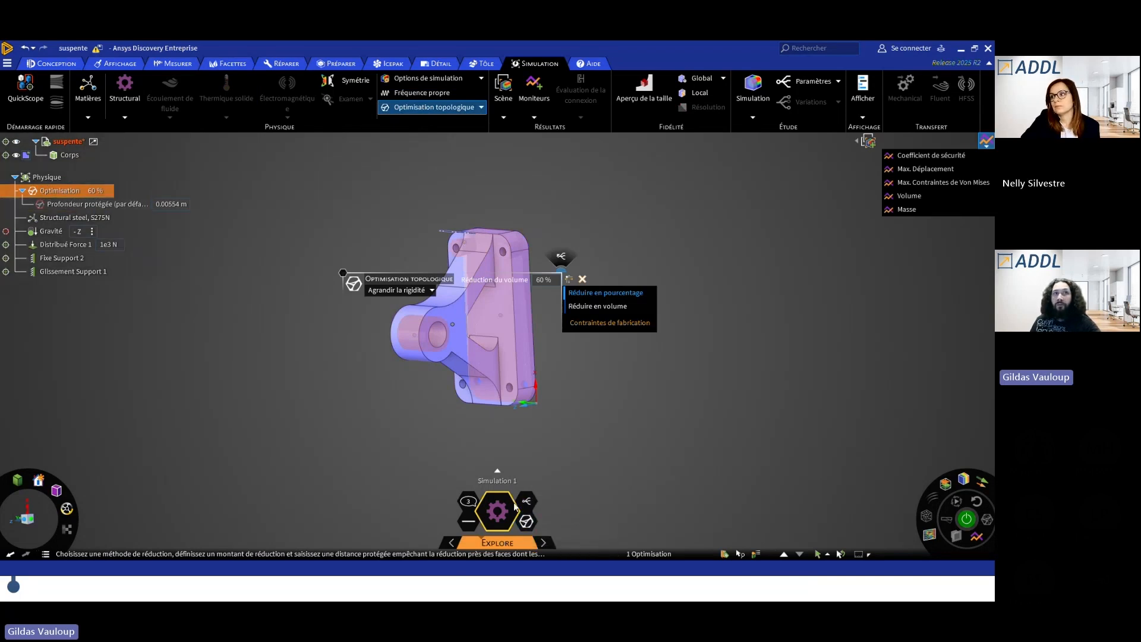
pyautogui.moveTo(580, 426); pyautogui.dragTo(516, 402, button='middle')
pyautogui.moveTo(609, 413); pyautogui.dragTo(494, 316, button='middle')
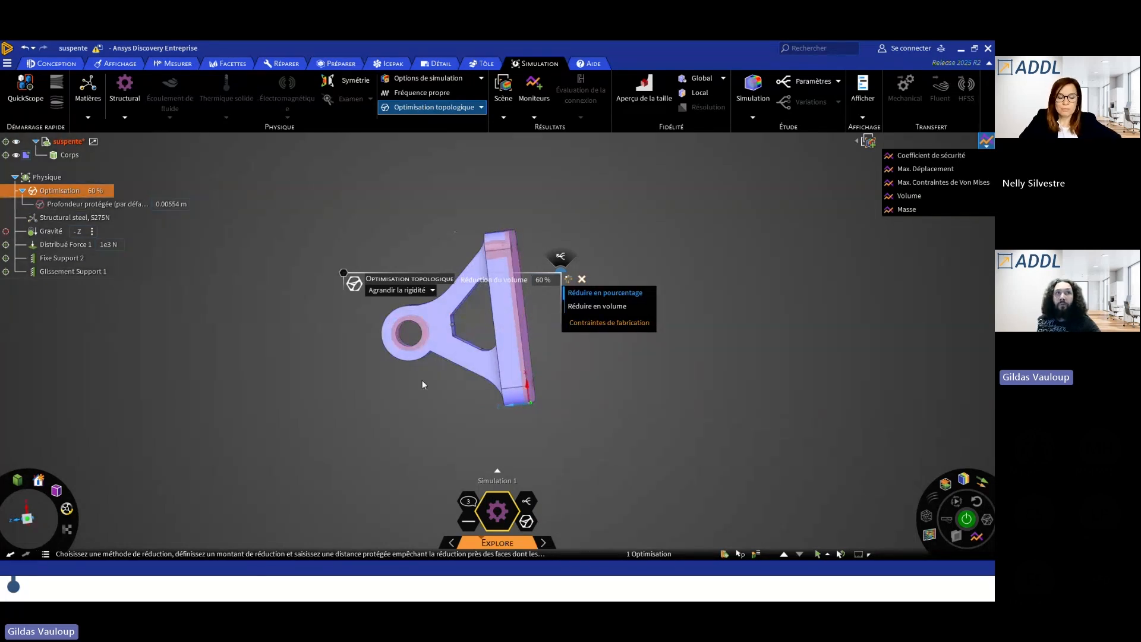
pyautogui.moveTo(433, 375); pyautogui.dragTo(492, 318, button='middle')
pyautogui.scroll(-2, 509, 250)
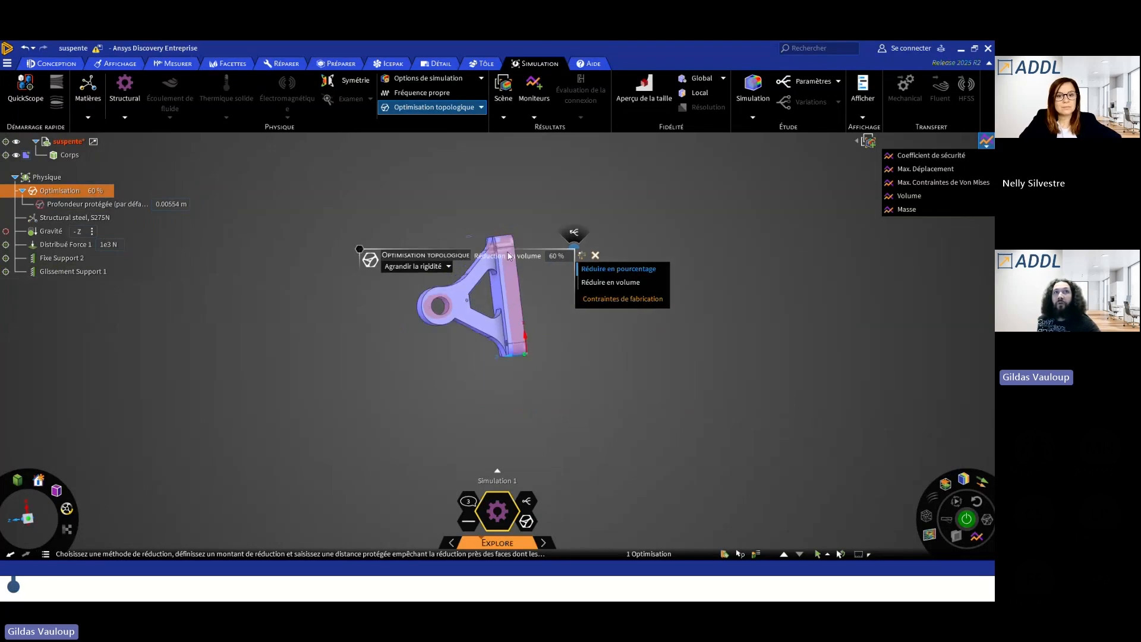
pyautogui.scroll(3, 517, 279)
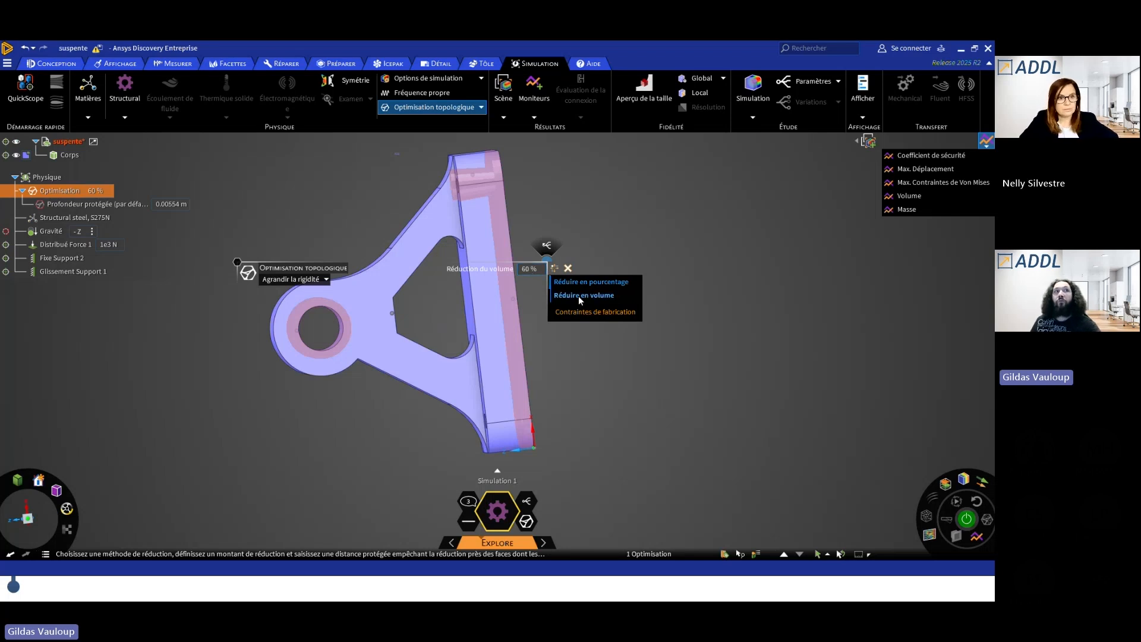
# Set the topology optimization objective to stress reduction (Réduction de la contrainte) and expand the available manufacturing constraints.
pyautogui.click(326, 279)
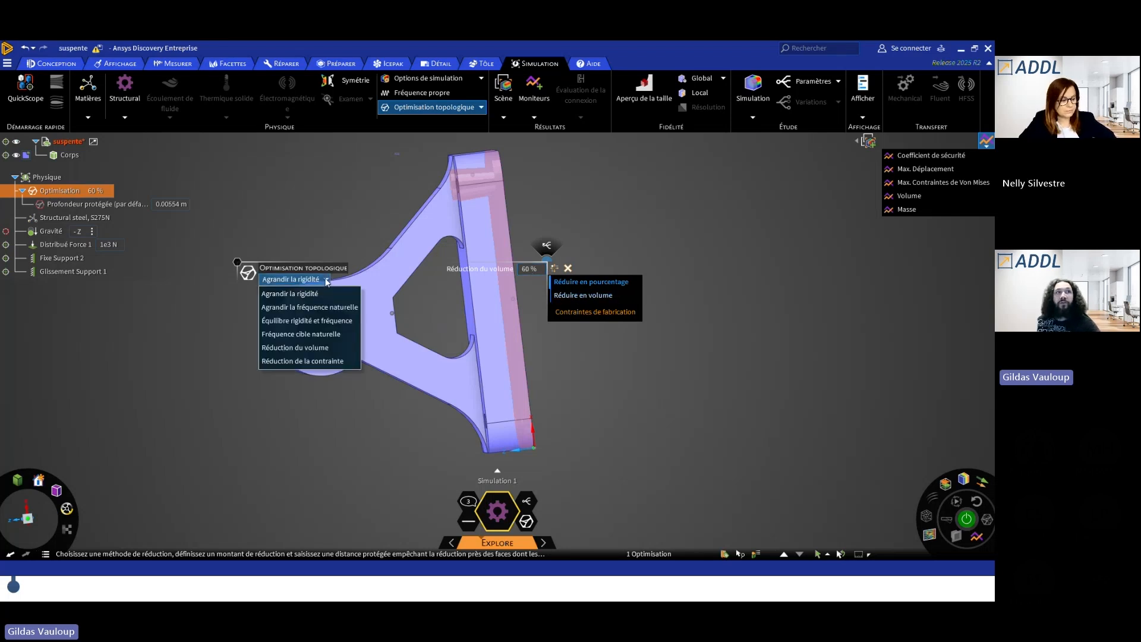
pyautogui.click(324, 361)
pyautogui.moveTo(355, 412); pyautogui.dragTo(387, 405, button='middle')
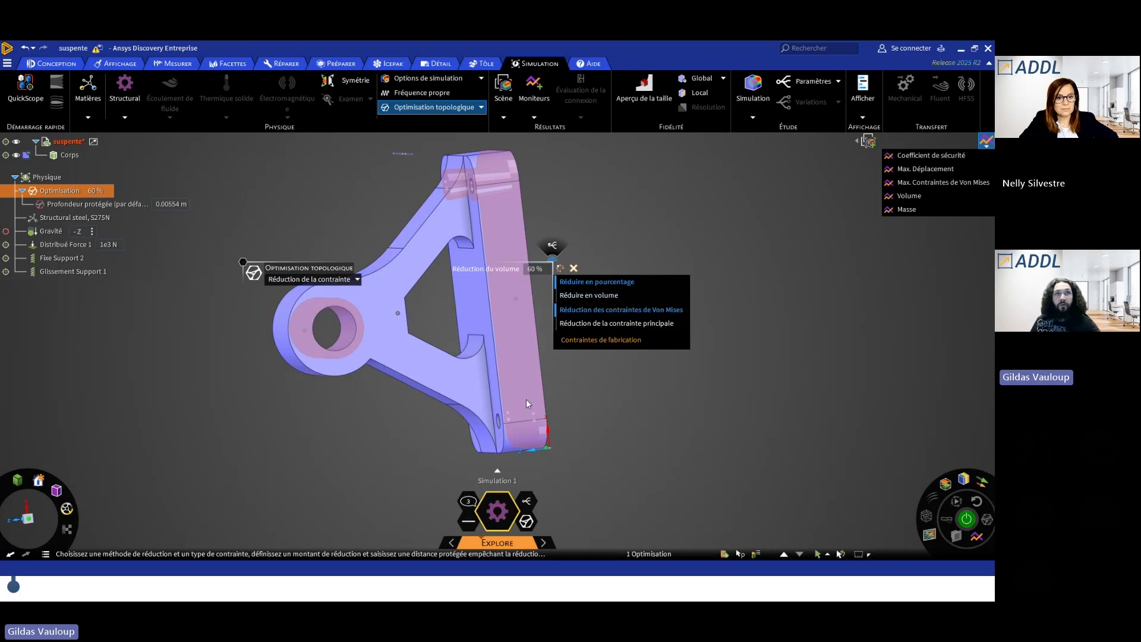
pyautogui.click(615, 341)
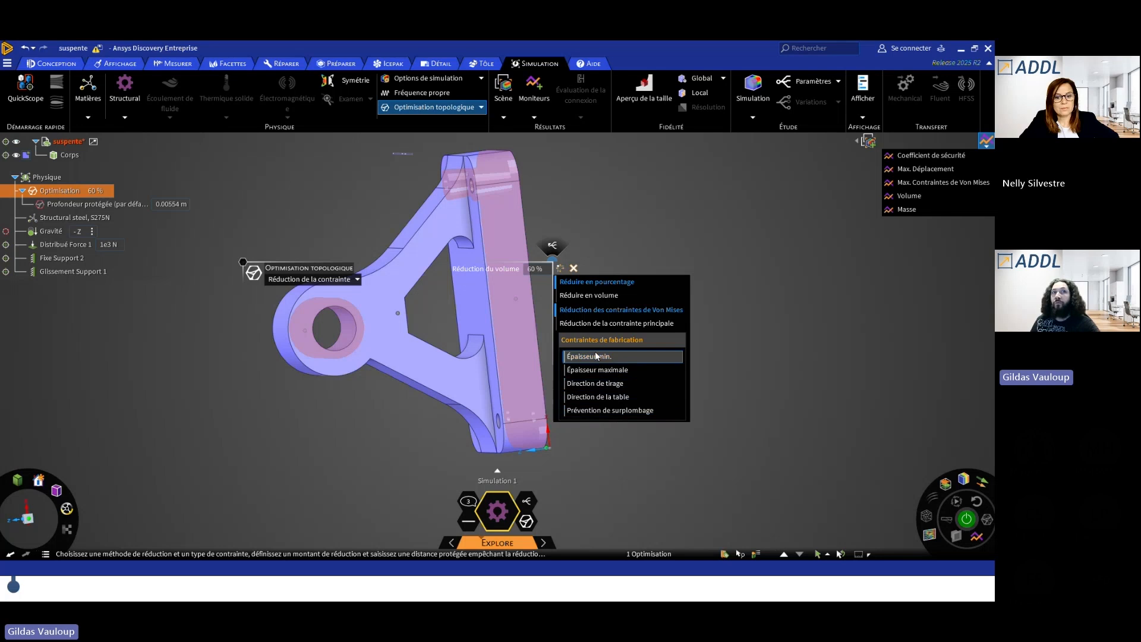
pyautogui.click(246, 417)
pyautogui.click(273, 446)
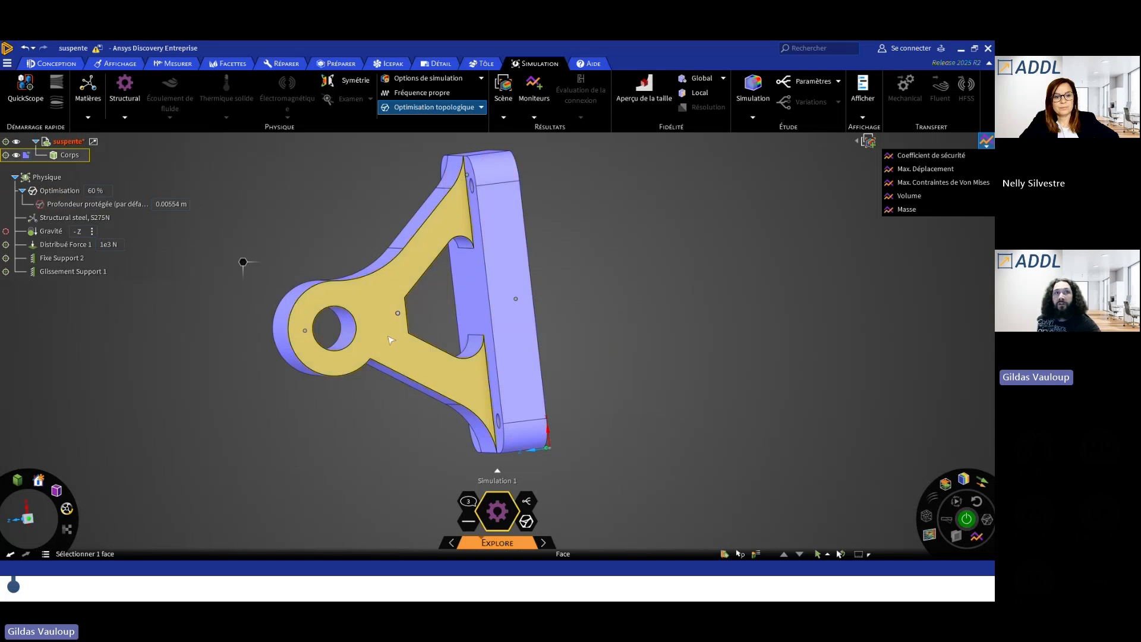
# Run the topology optimization of the bracket and examine the optimized shape.
pyautogui.rightClick(75, 191)
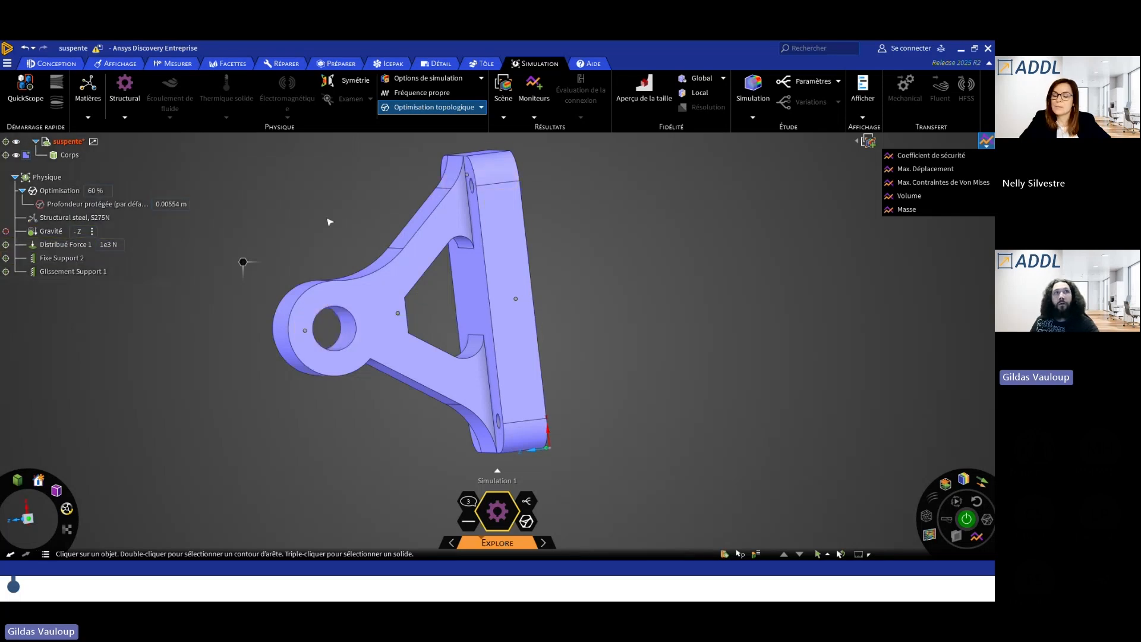
pyautogui.moveTo(351, 219)
pyautogui.mouseDown(button='middle')
pyautogui.moveTo(390, 229)
pyautogui.moveTo(403, 255)
pyautogui.mouseUp(button='middle')
pyautogui.moveTo(642, 357); pyautogui.dragTo(674, 359, button='middle')
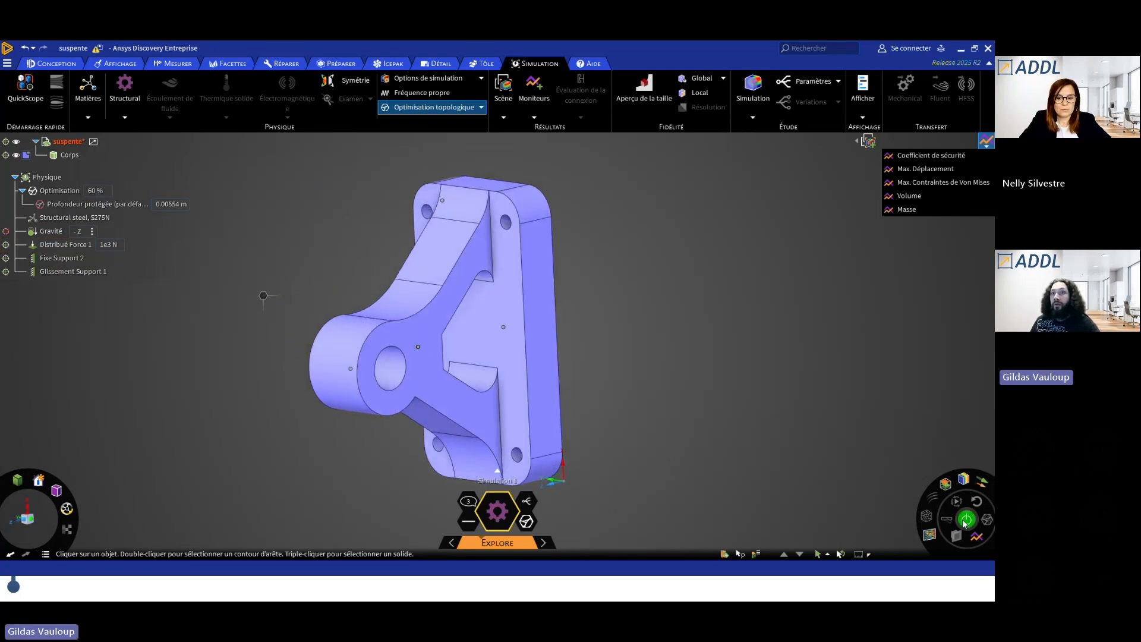
pyautogui.click(506, 527)
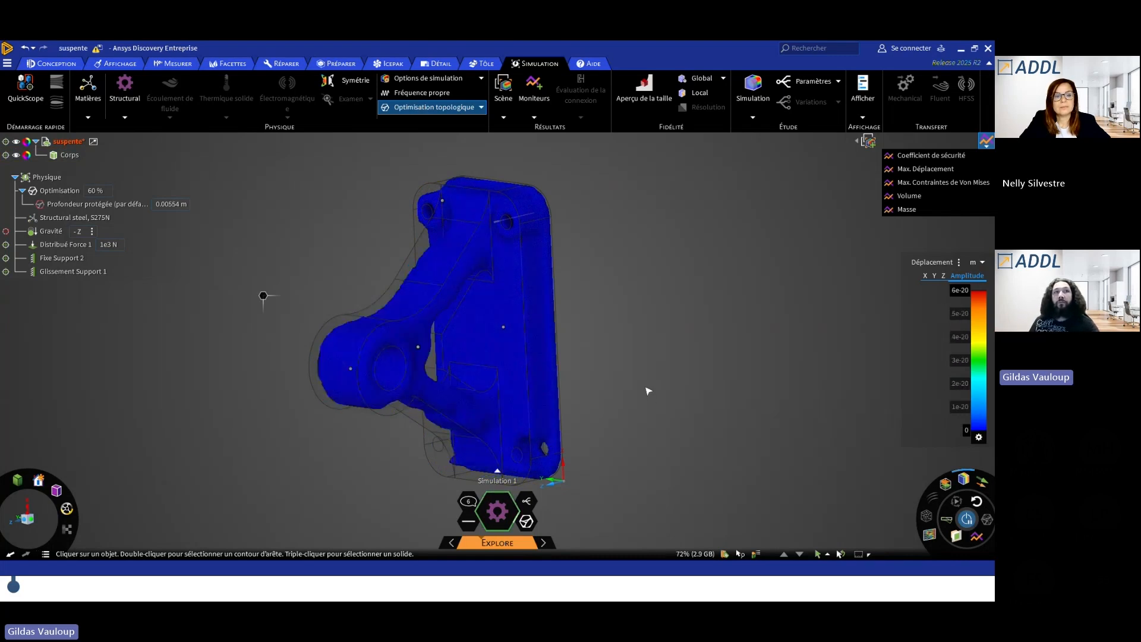
pyautogui.moveTo(498, 540)
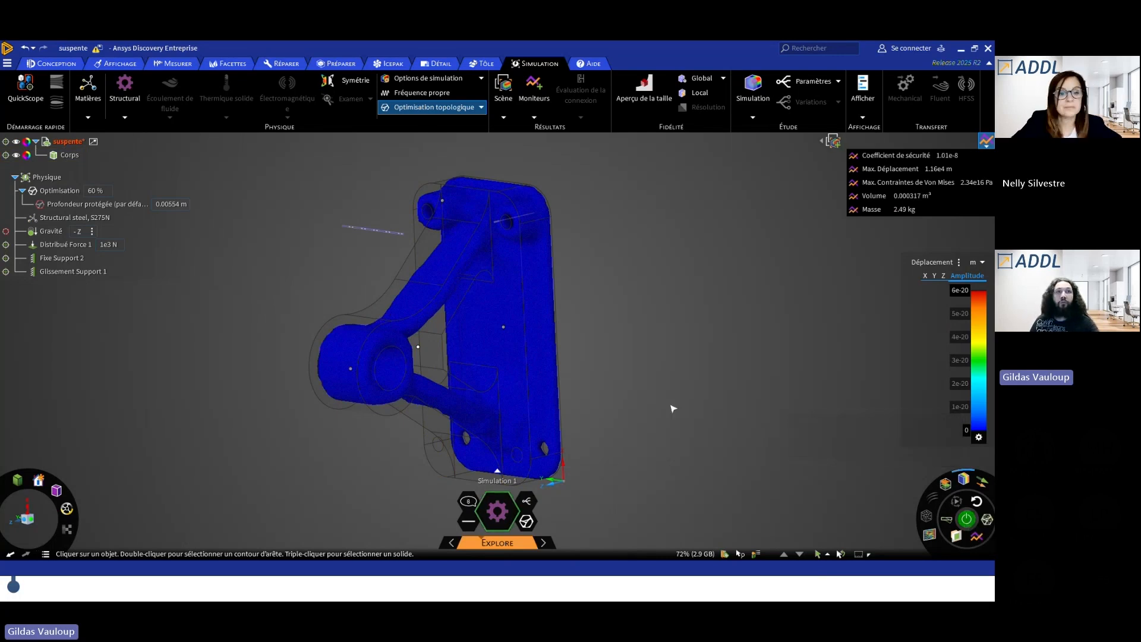
pyautogui.moveTo(591, 425); pyautogui.dragTo(643, 423, button='middle')
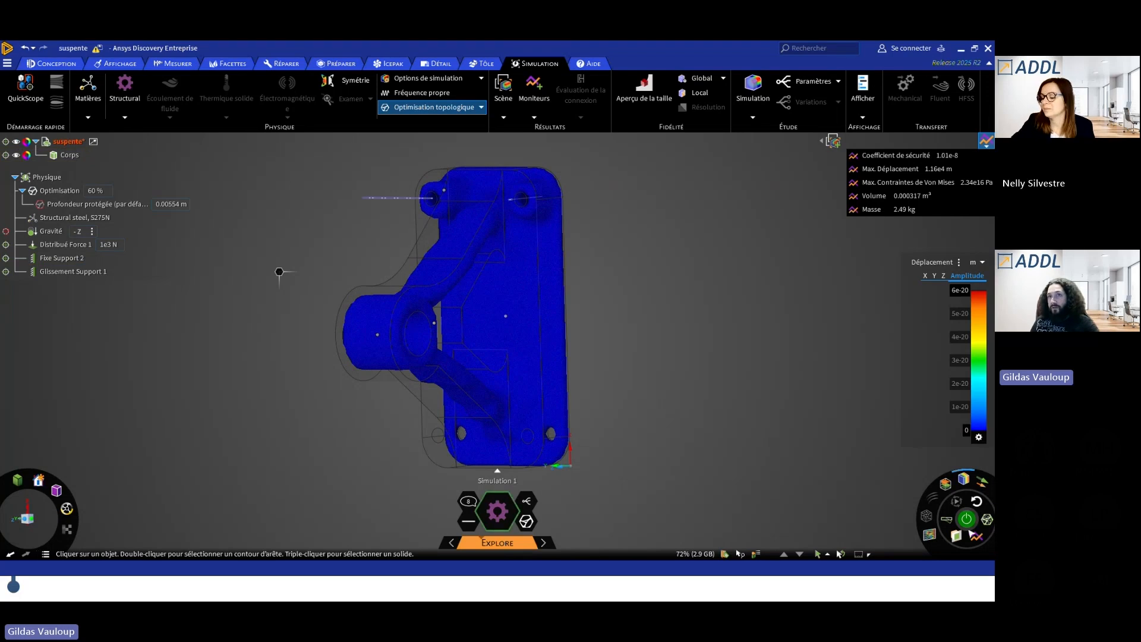
# Convert the optimized bracket shape into a faceted body and inspect its arms, bore and plate.
pyautogui.click(985, 520)
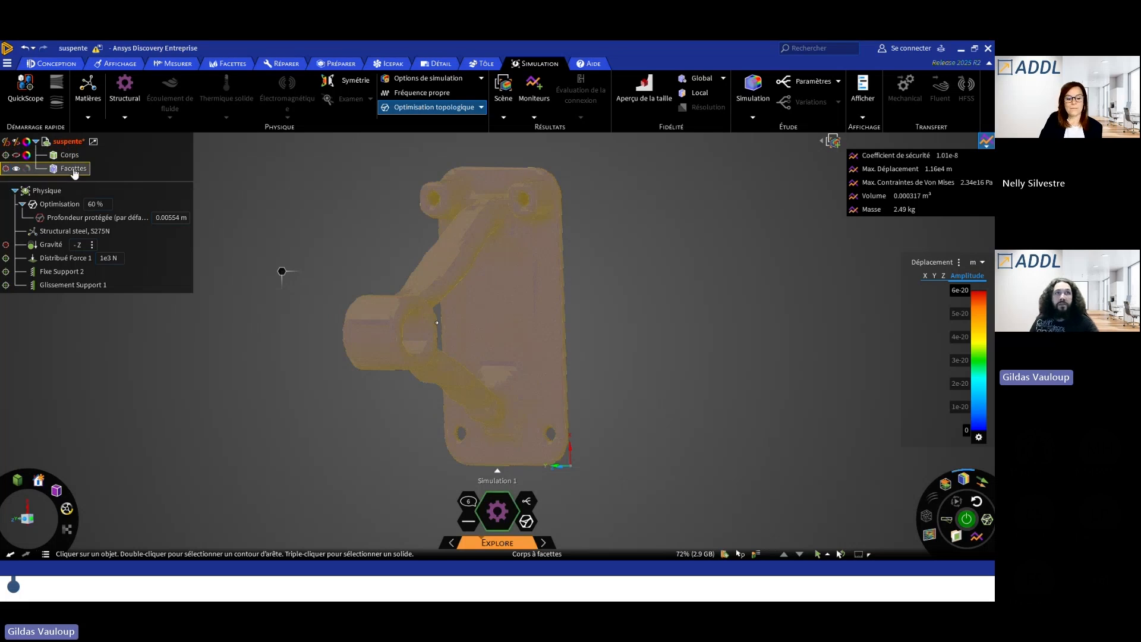
pyautogui.moveTo(505, 280); pyautogui.dragTo(649, 321, button='middle')
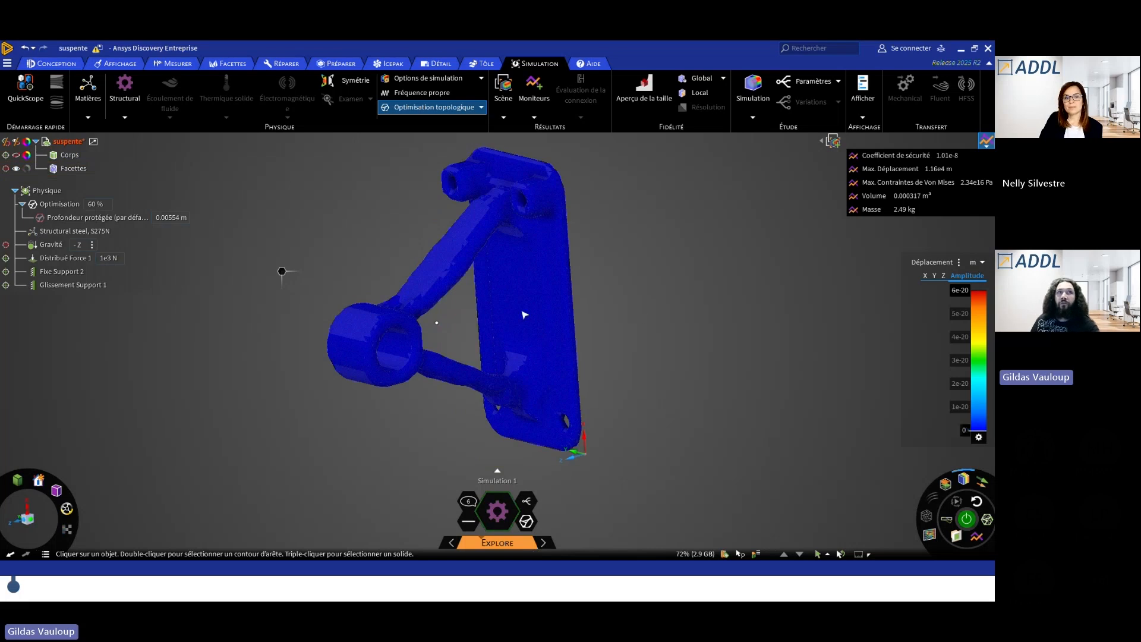
pyautogui.scroll(-2, 538, 322)
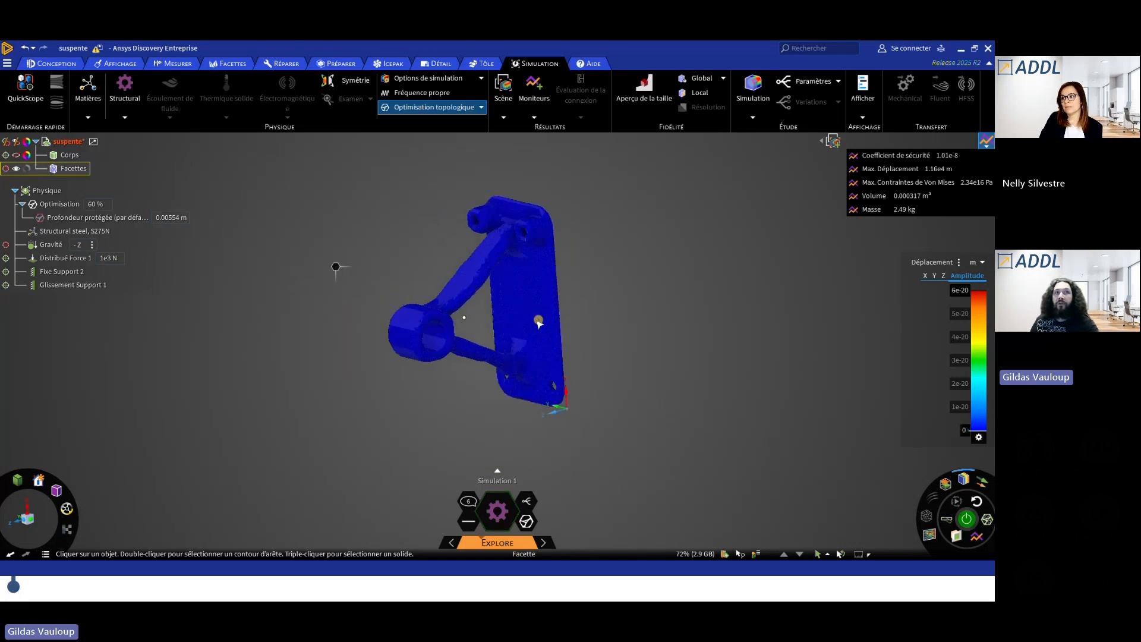
pyautogui.scroll(3, 538, 324)
pyautogui.scroll(3, 538, 321)
pyautogui.scroll(-4, 532, 400)
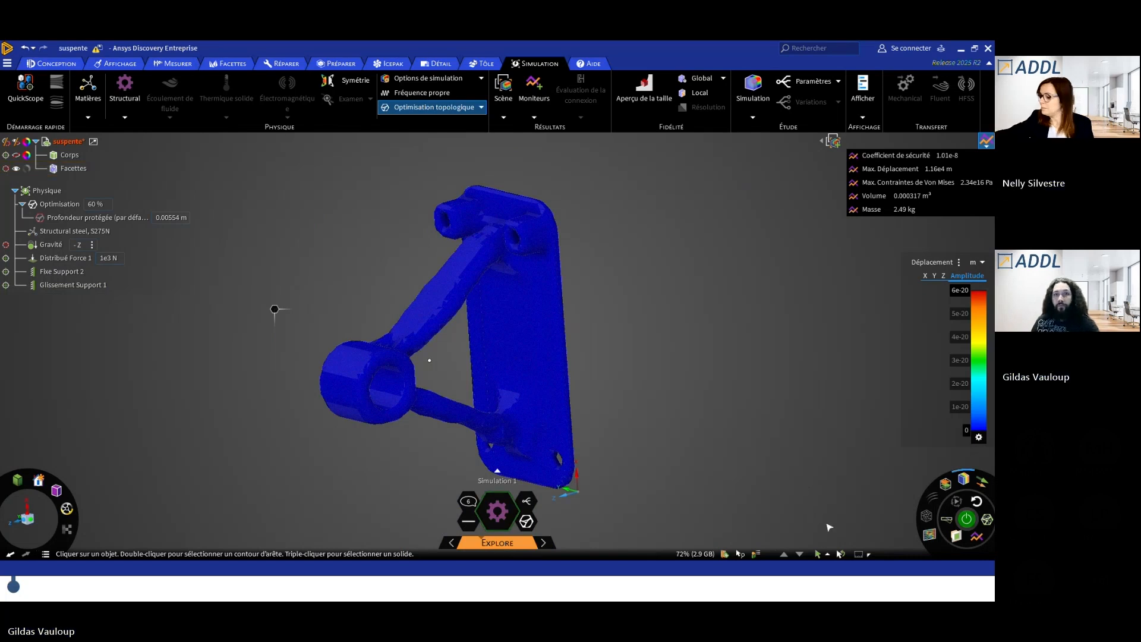
# Switch to the presentation slide show and advance to the ADDL Workshop slide.
pyautogui.hotkey('alt', 'Tab')
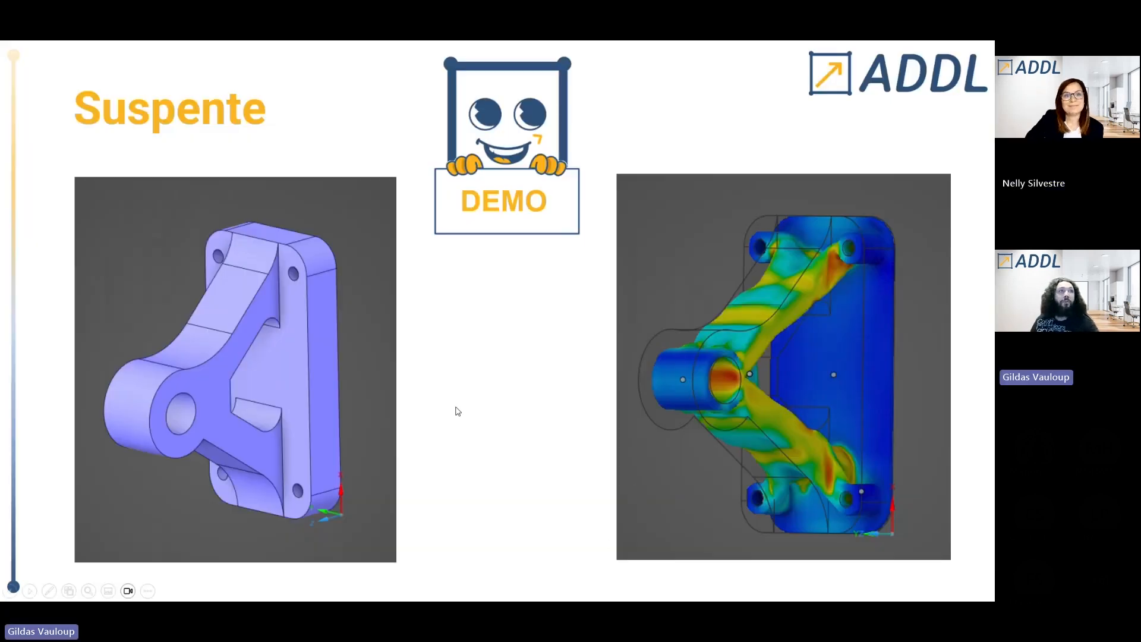
pyautogui.press('Right')
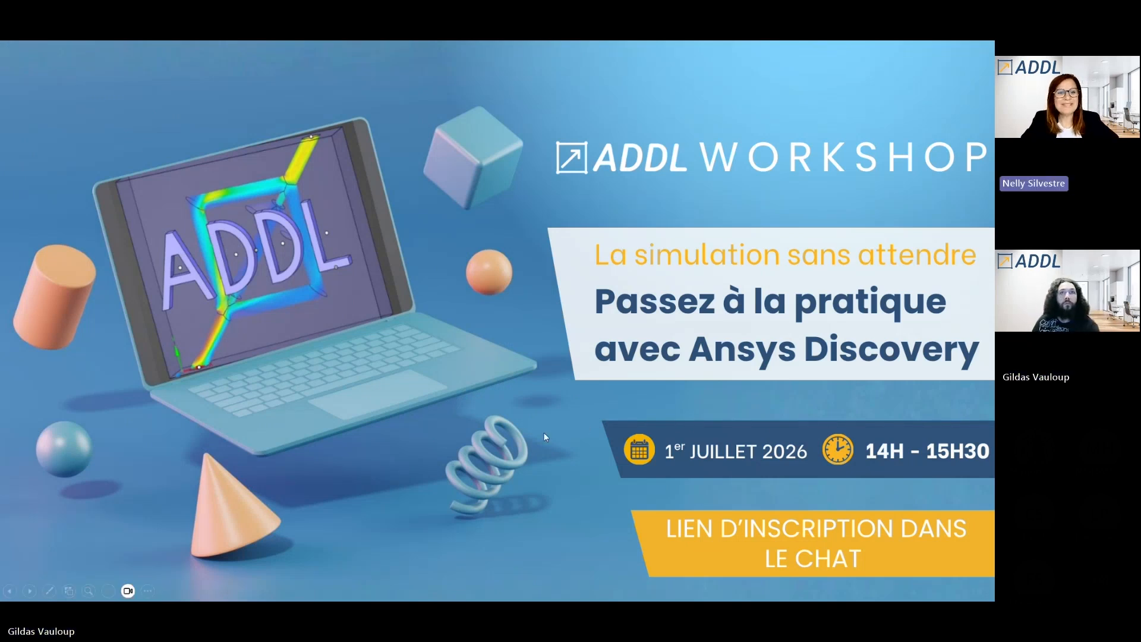
# Advance the slide show to the "Des questions ?" slide.
pyautogui.press('Right')
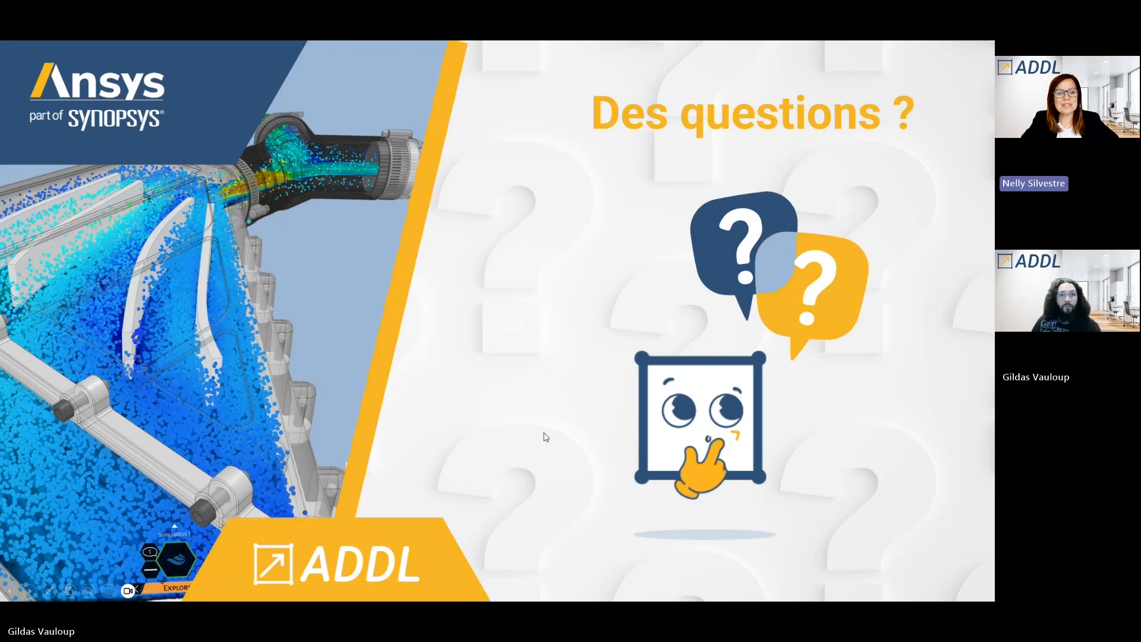
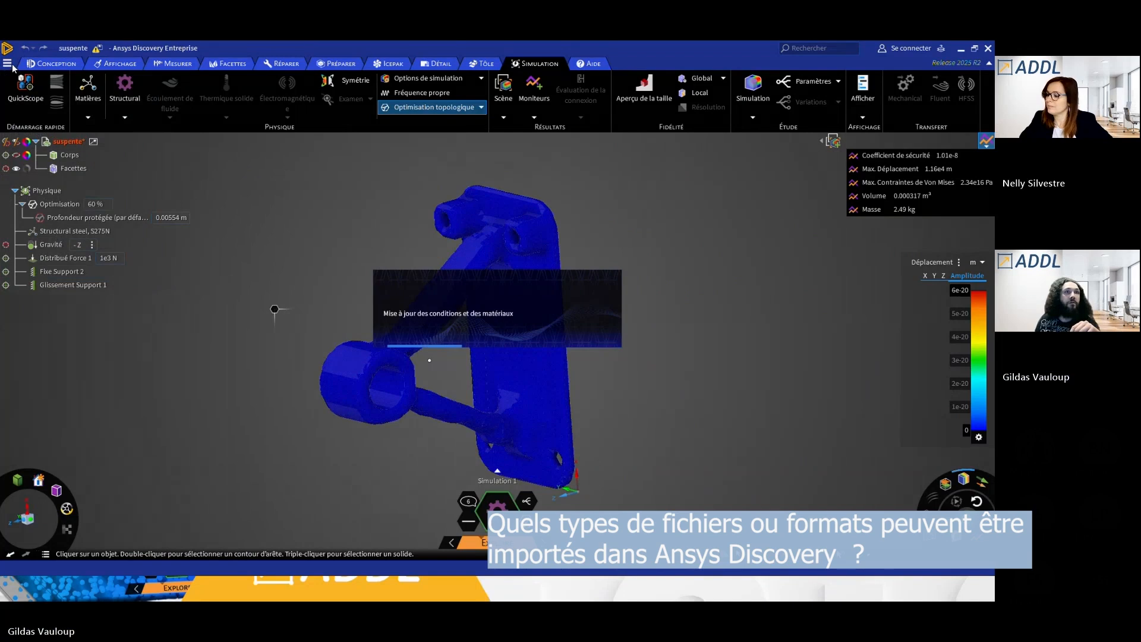
# Switch to Ansys Discovery, browse the file formats it can open, and return to the questions slide.
pyautogui.click(7, 64)
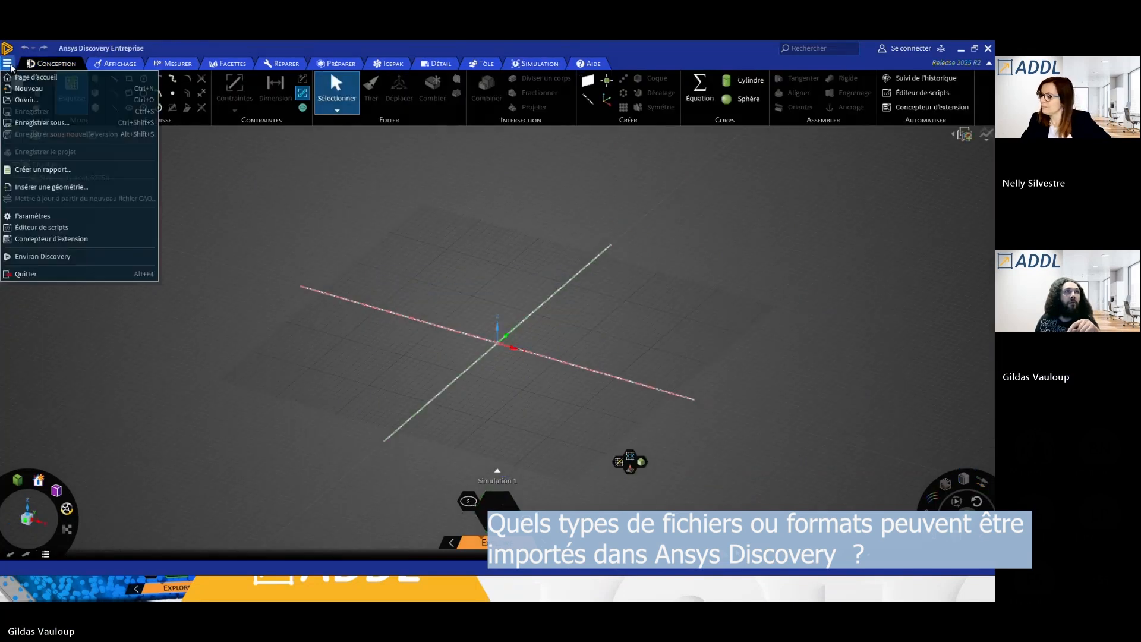
pyautogui.click(43, 101)
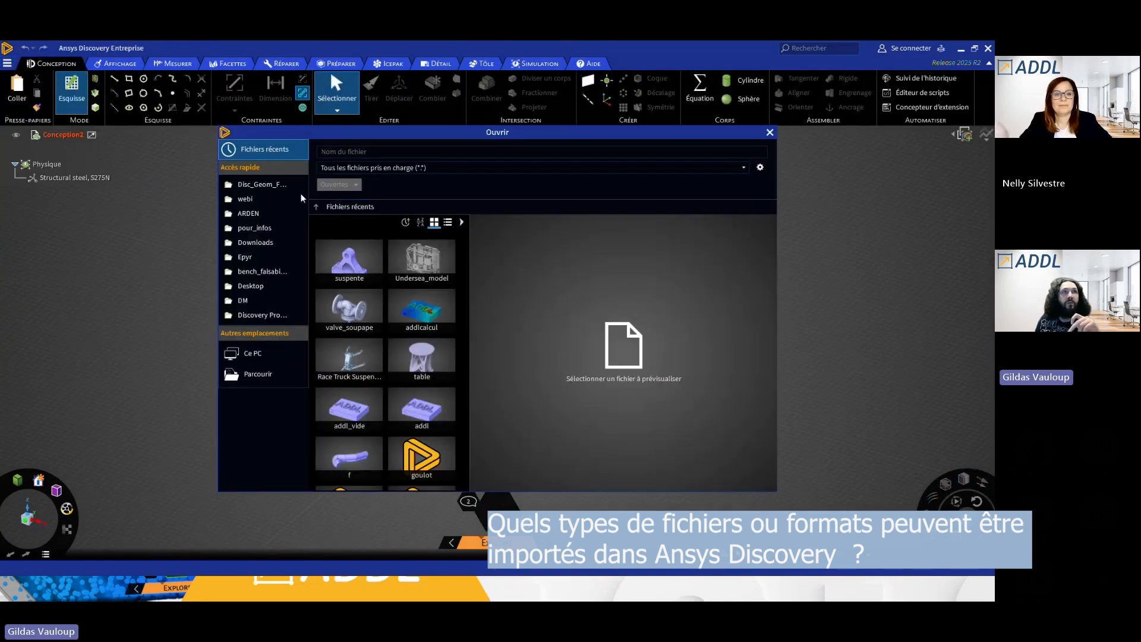
pyautogui.click(642, 168)
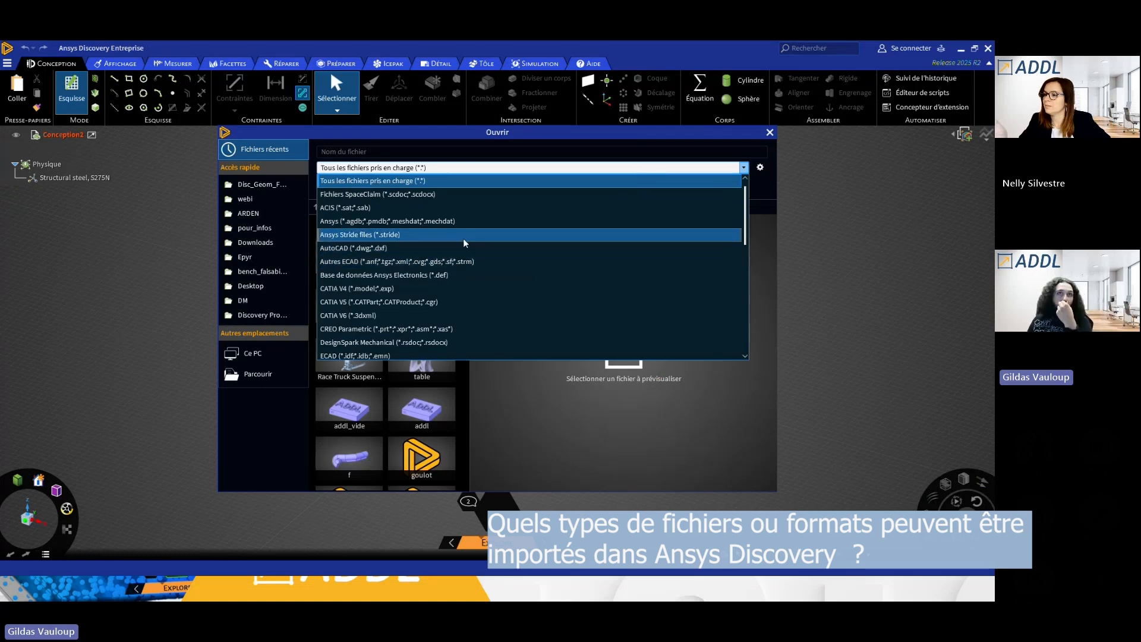
pyautogui.scroll(-7, 462, 250)
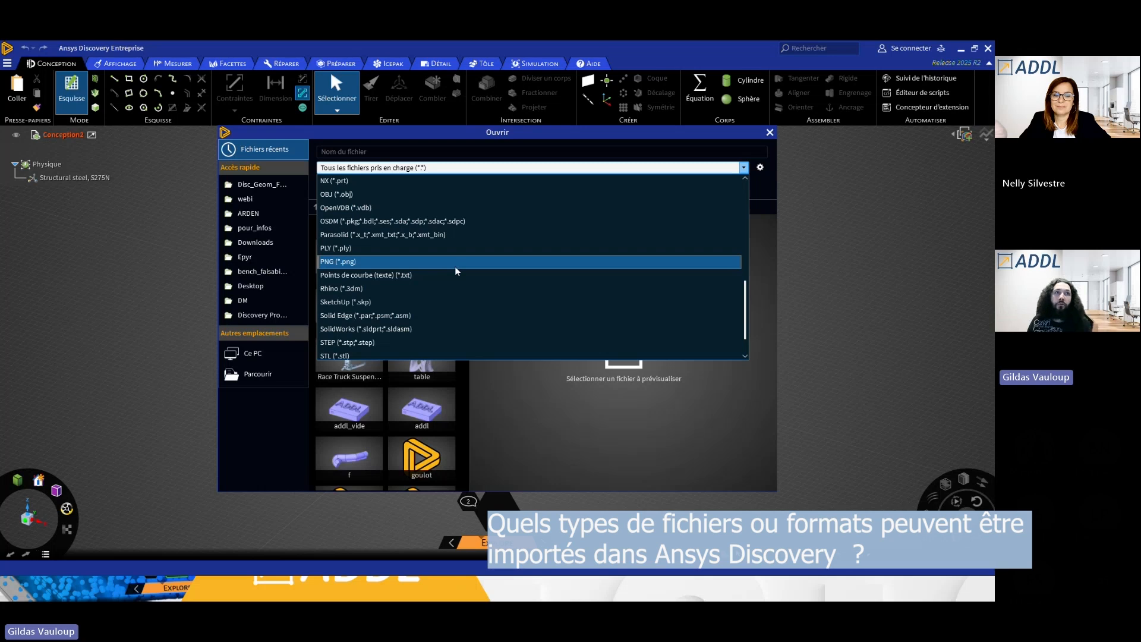
pyautogui.scroll(2, 421, 262)
pyautogui.scroll(1, 421, 262)
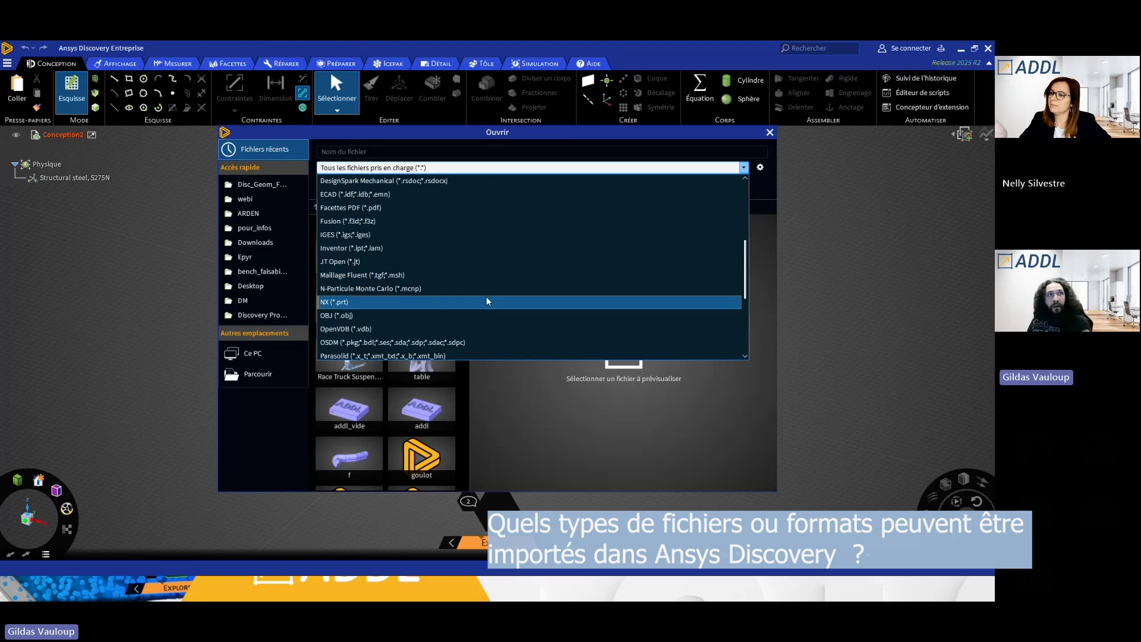
pyautogui.scroll(1, 488, 300)
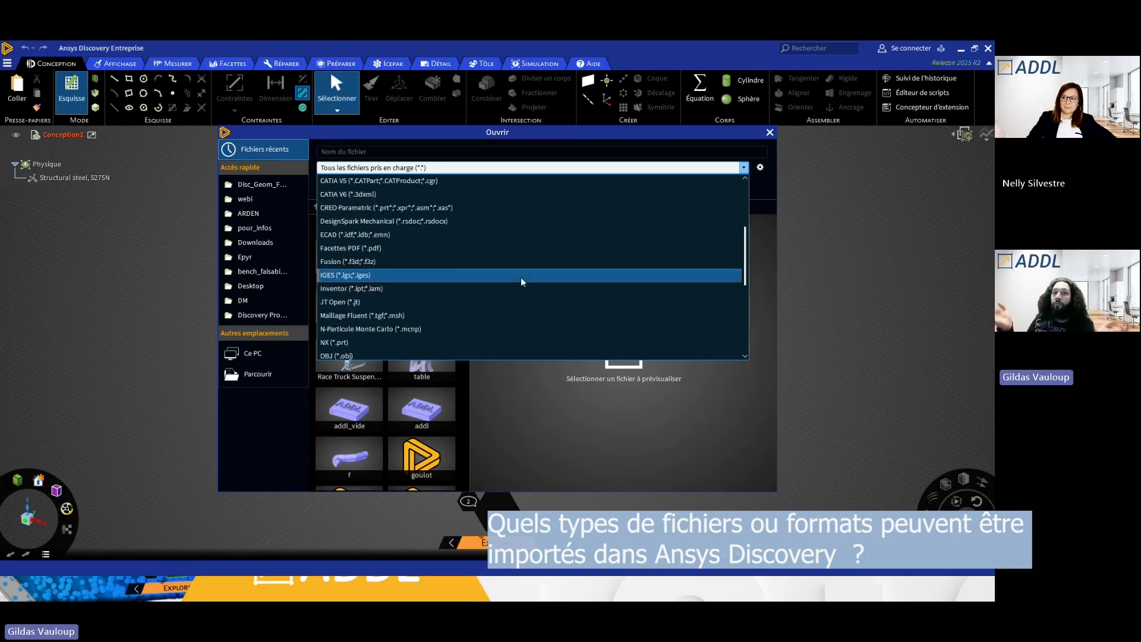
pyautogui.click(769, 134)
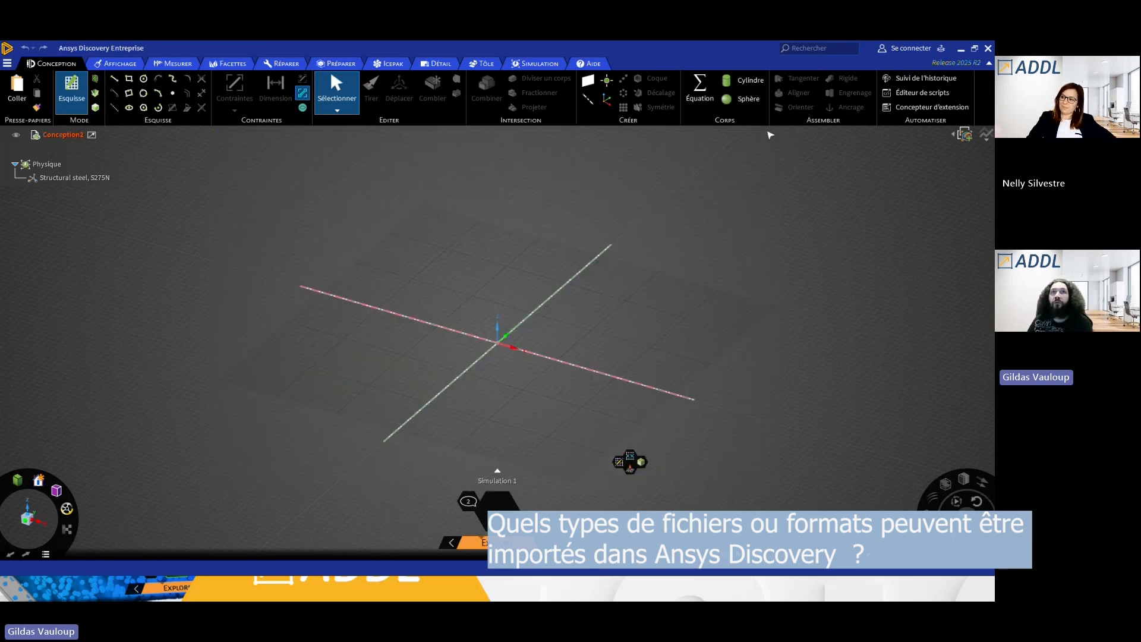
pyautogui.hotkey('alt', 'Tab')
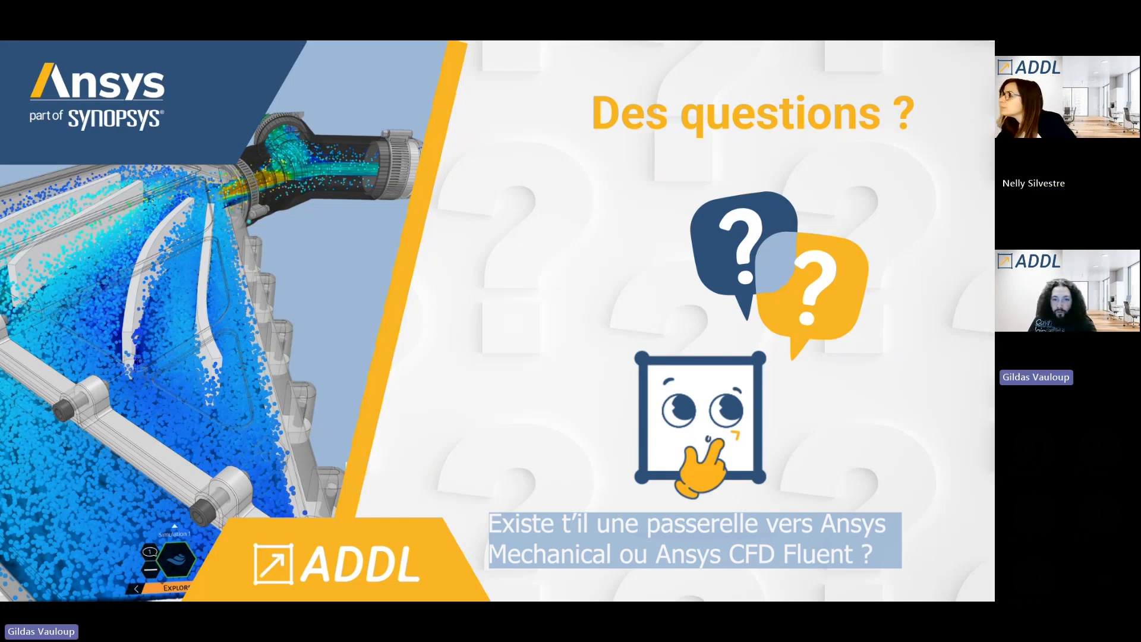
# Show the addl_vide plate simulation in Ansys Discovery and go back to the questions slide.
pyautogui.hotkey('alt', 'Tab')
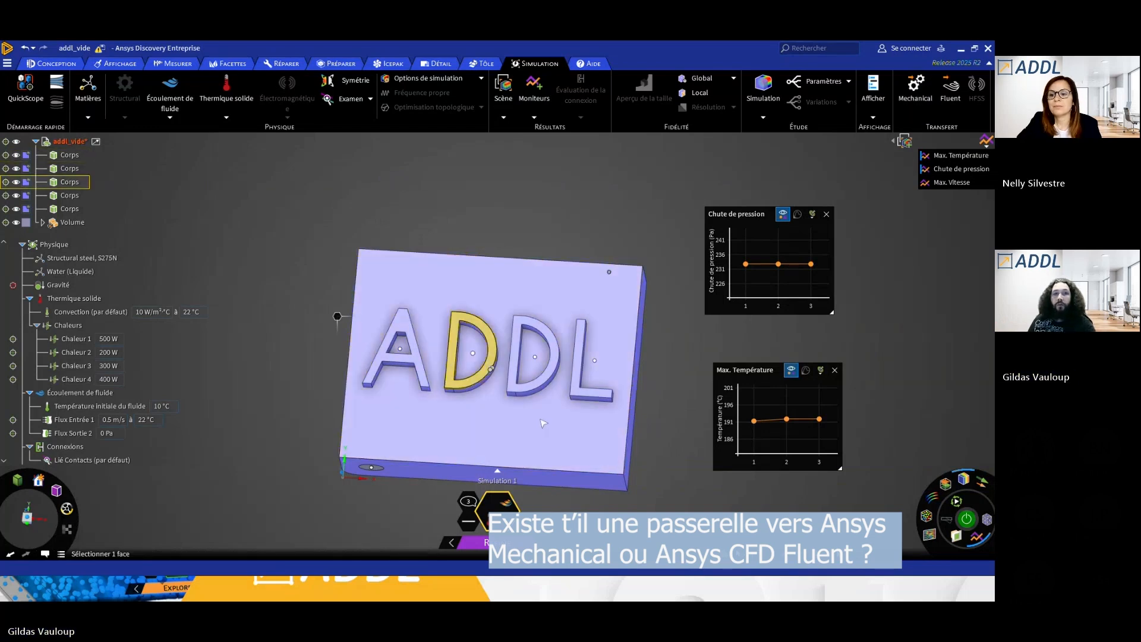
pyautogui.click(581, 427)
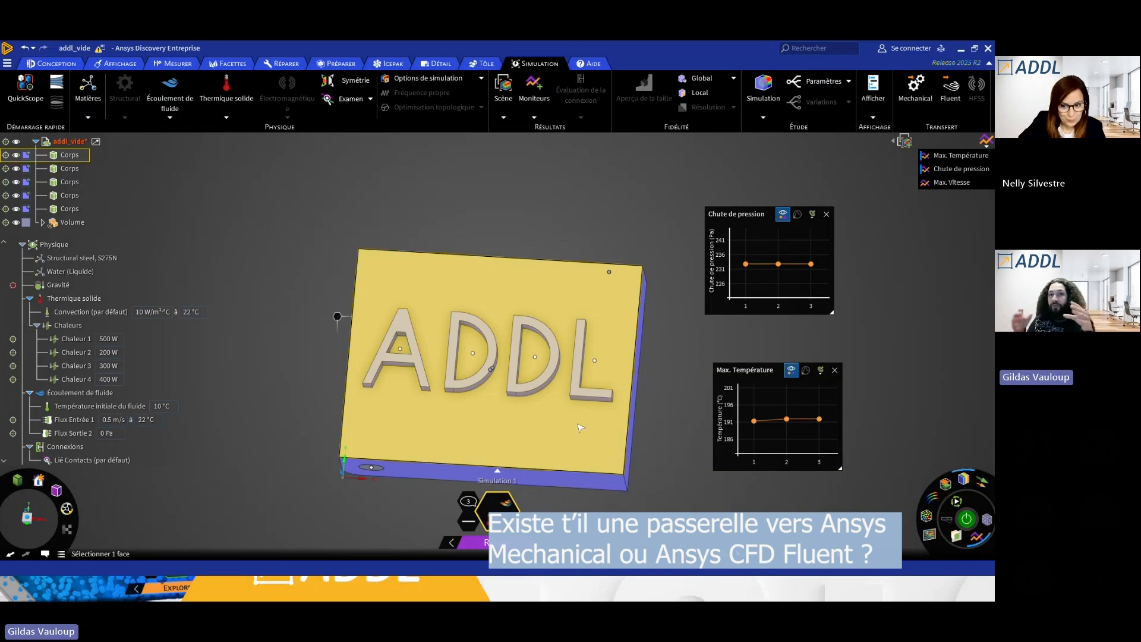
pyautogui.click(315, 415)
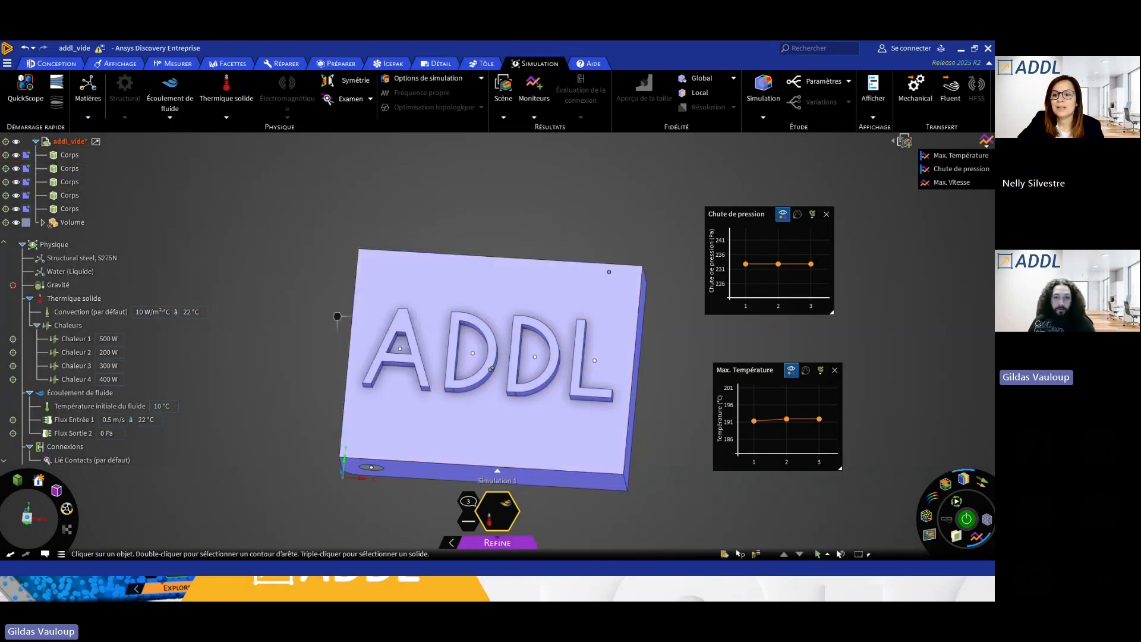
pyautogui.hotkey('alt', 'Tab')
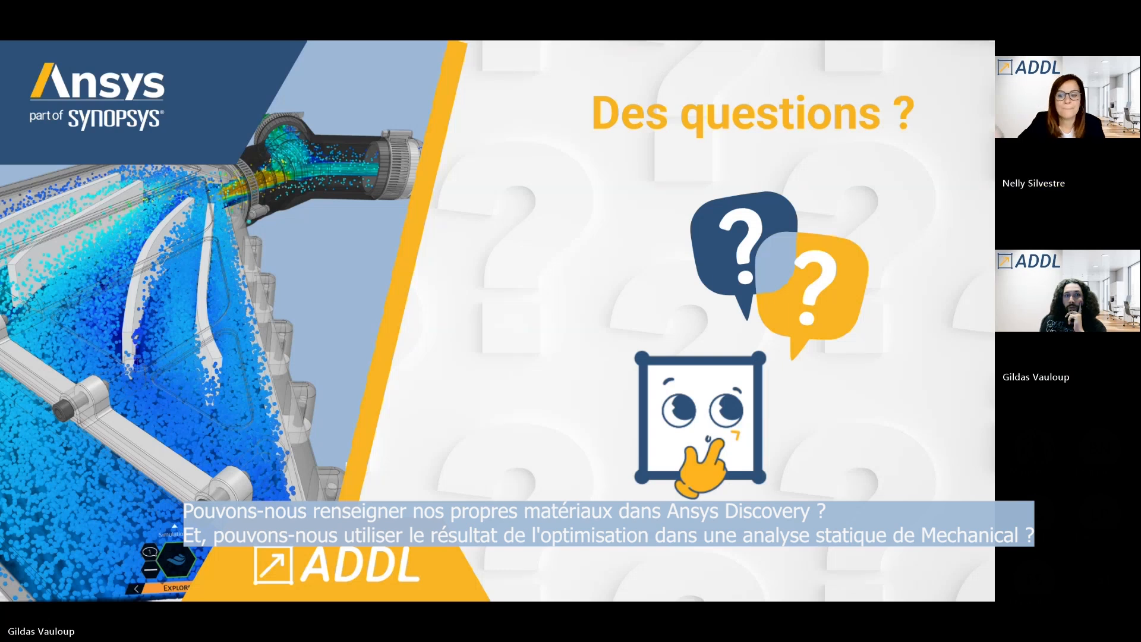
# In Ansys Discovery, open the Structural steel, S275N material for editing and close the Max. Température and Chute de pression charts.
pyautogui.hotkey('alt', 'Tab')
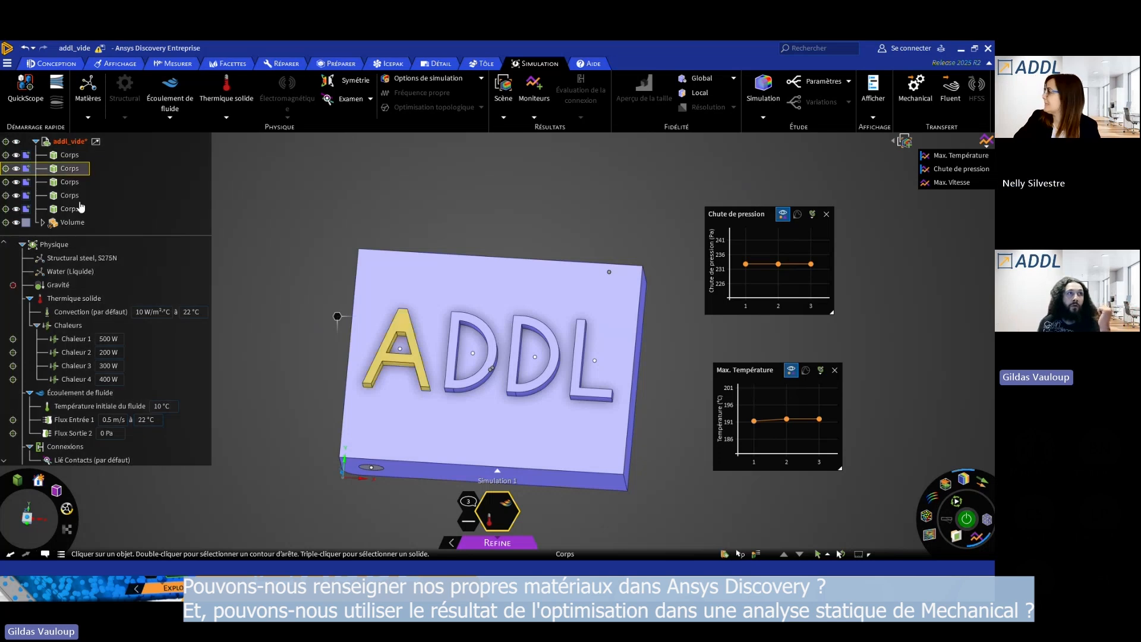
pyautogui.click(85, 260)
pyautogui.click(72, 272)
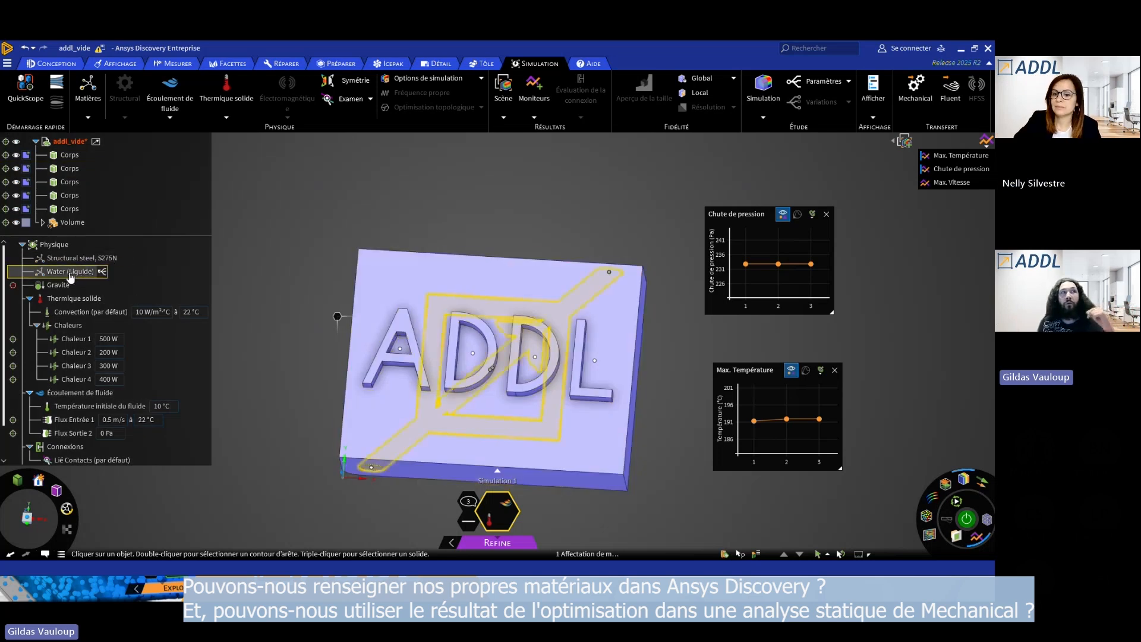
pyautogui.click(67, 261)
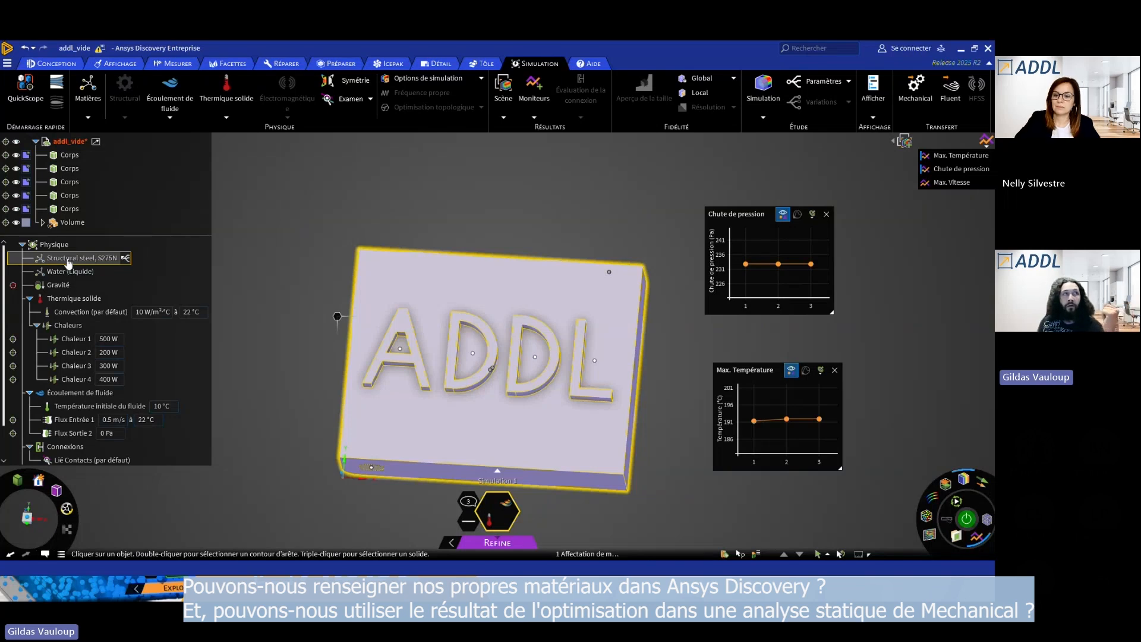
pyautogui.rightClick(70, 262)
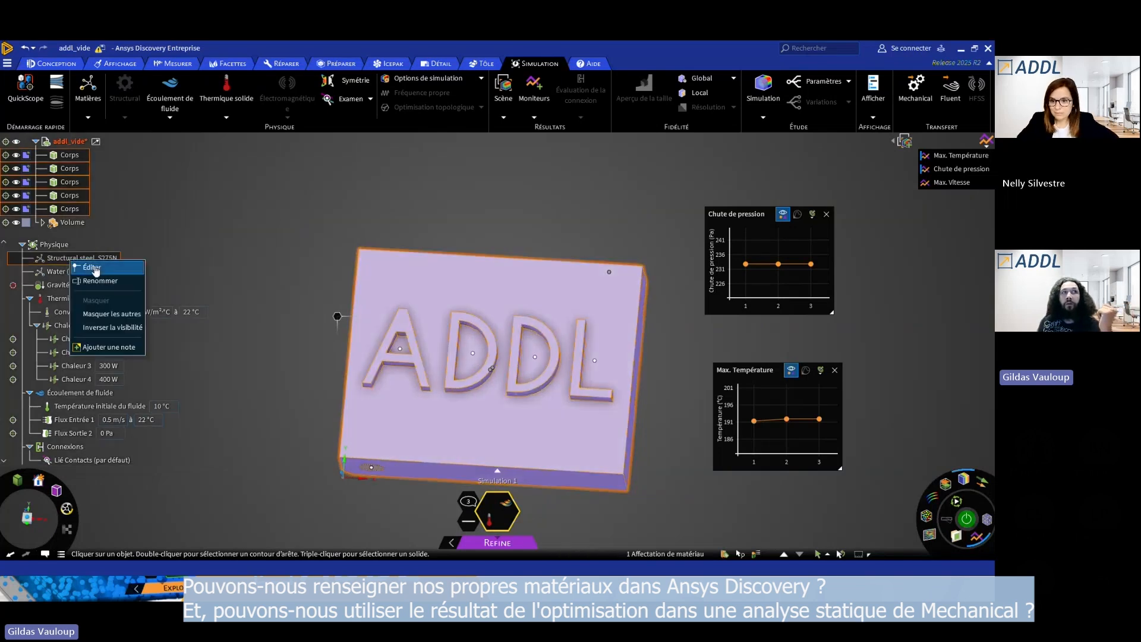
pyautogui.click(86, 267)
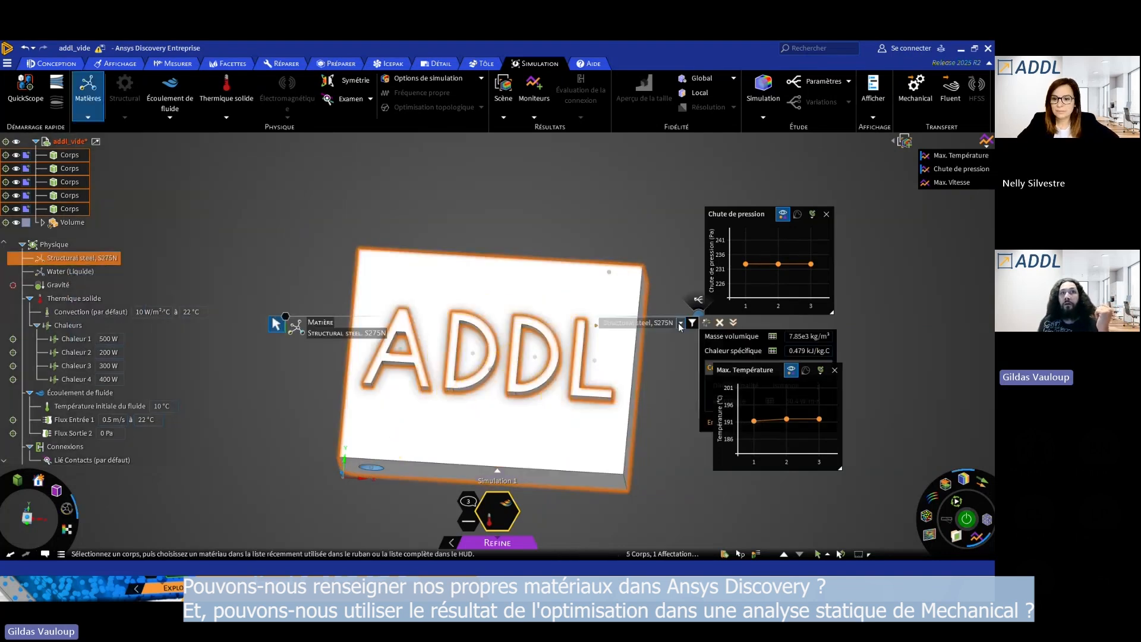
pyautogui.click(834, 369)
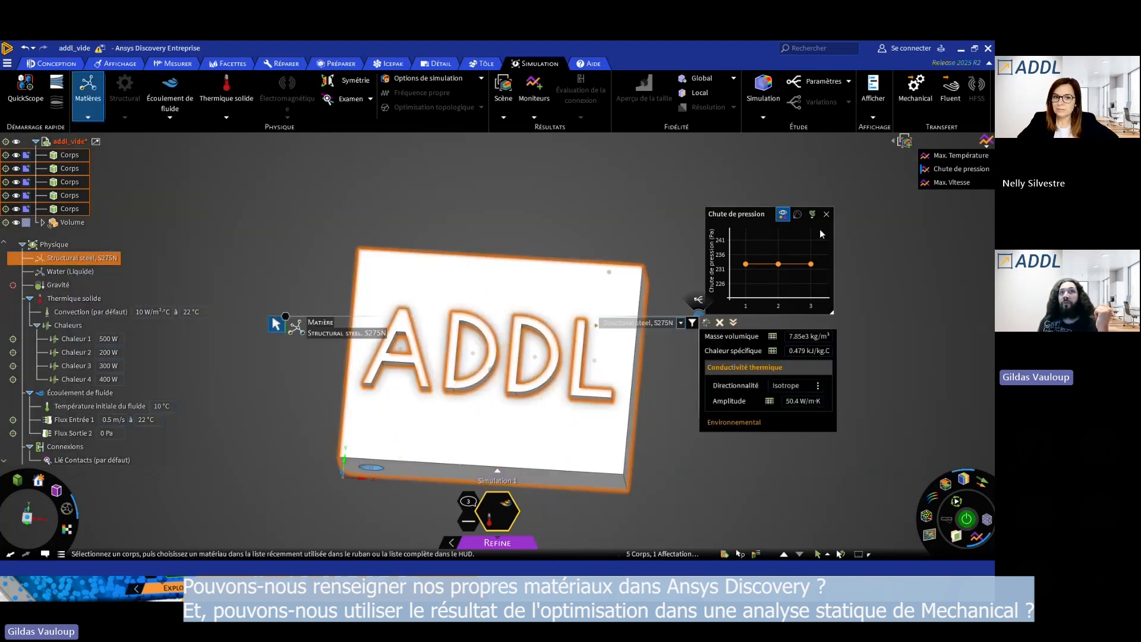
pyautogui.click(826, 214)
# Browse the library materials available for the solid bodies without assigning a different one.
pyautogui.click(682, 323)
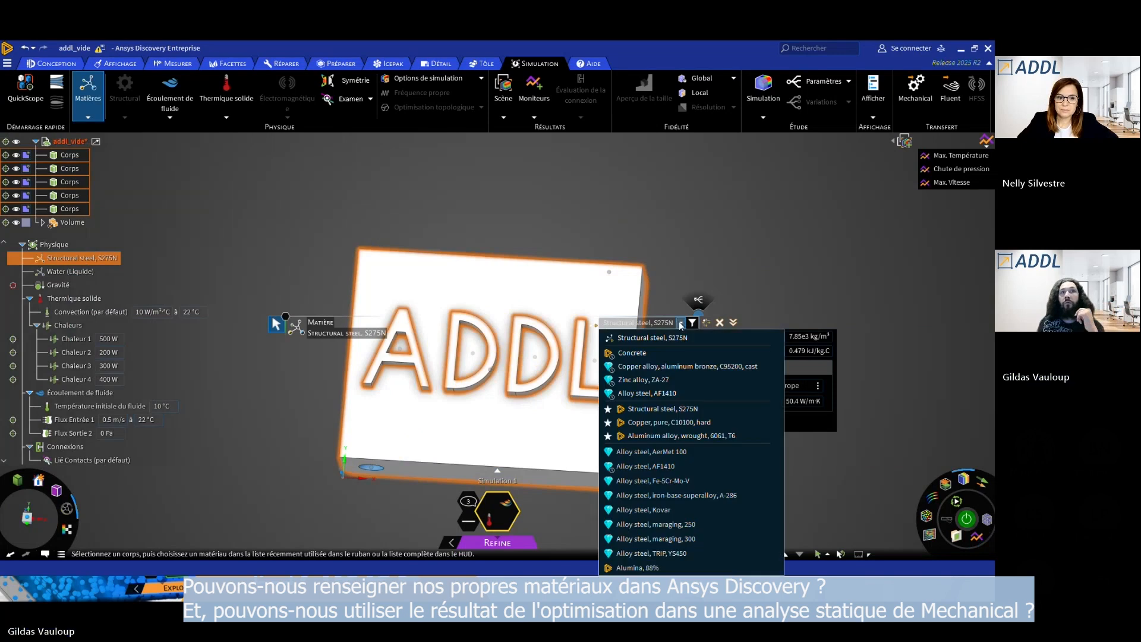
pyautogui.scroll(-5, 670, 447)
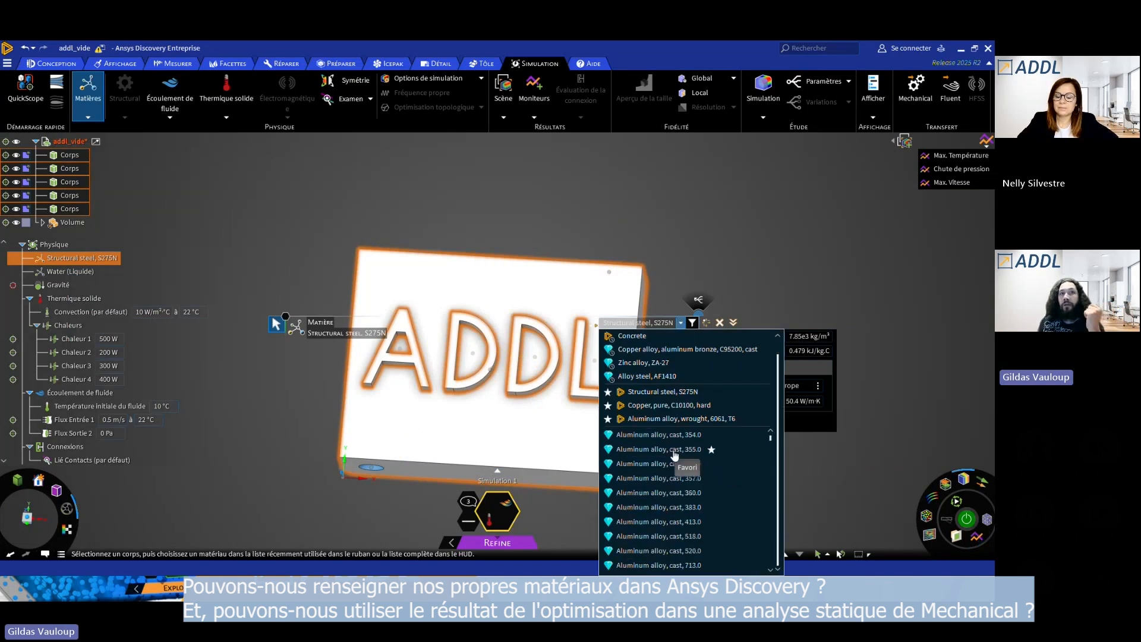
pyautogui.scroll(-3, 691, 498)
pyautogui.scroll(3, 689, 493)
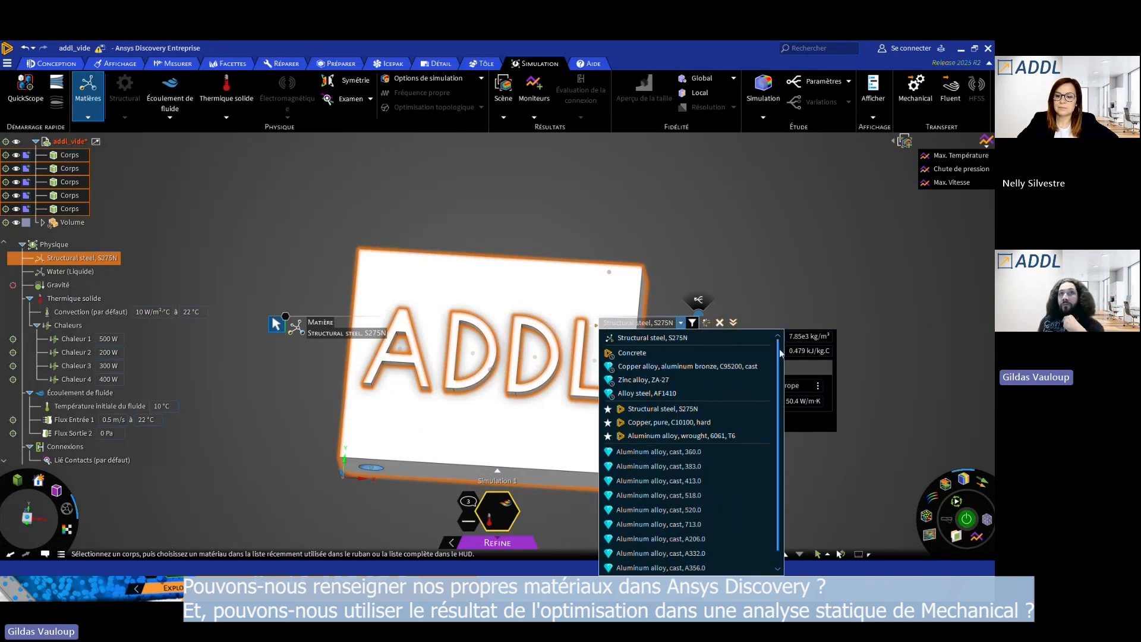
pyautogui.click(815, 424)
pyautogui.click(815, 340)
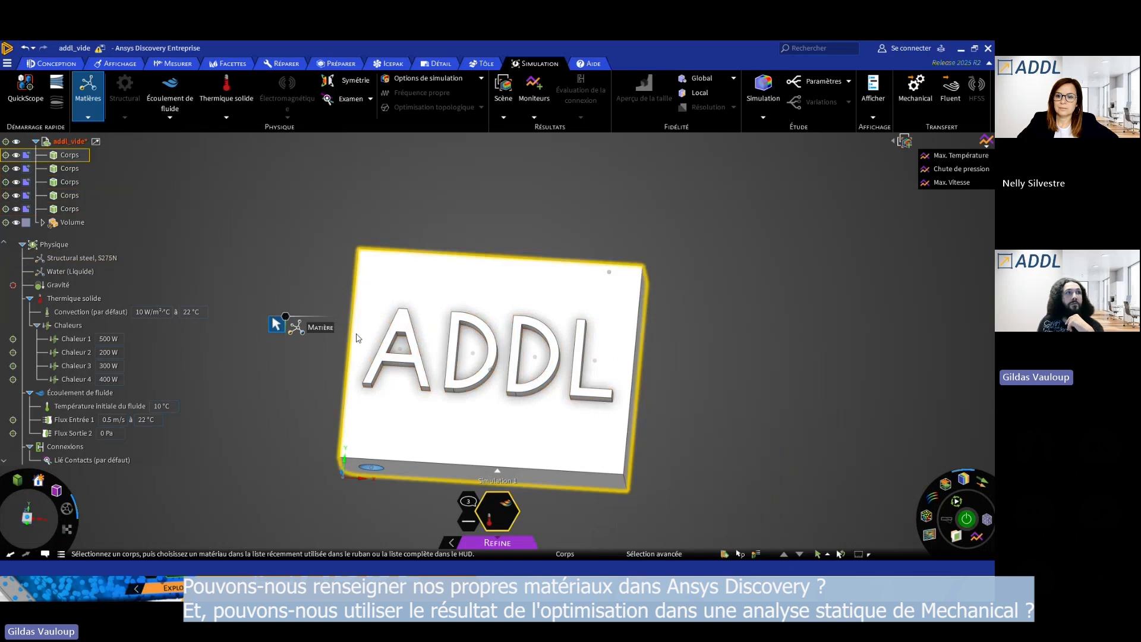
# Set the density (Masse volumique) of Structural steel, S275N to 500 kg/m³.
pyautogui.rightClick(64, 261)
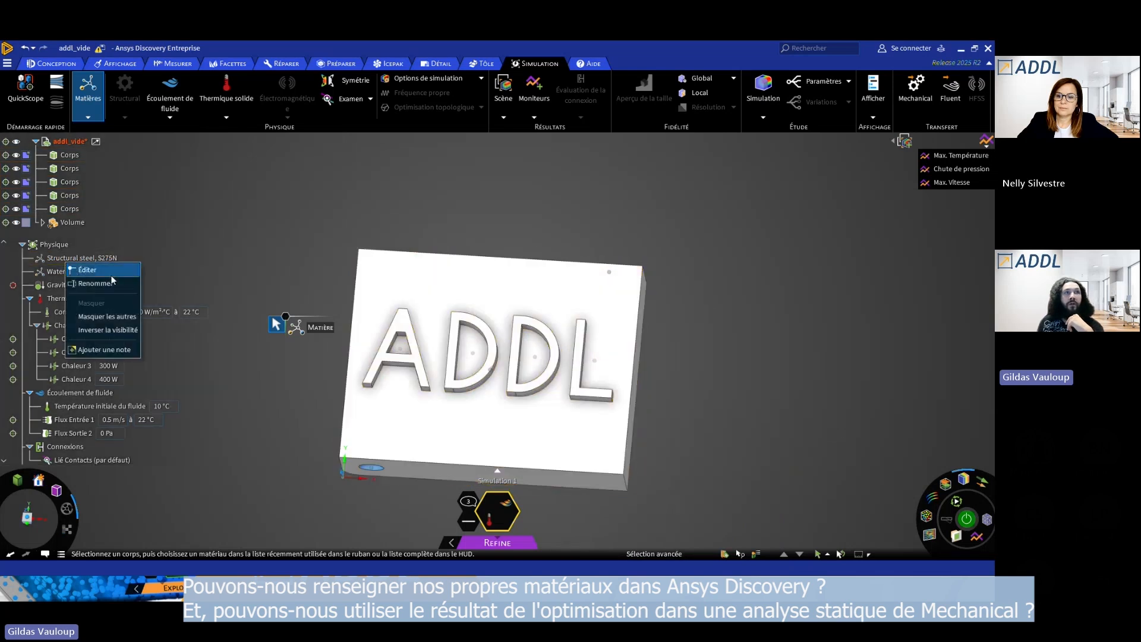
pyautogui.click(108, 271)
pyautogui.click(796, 336)
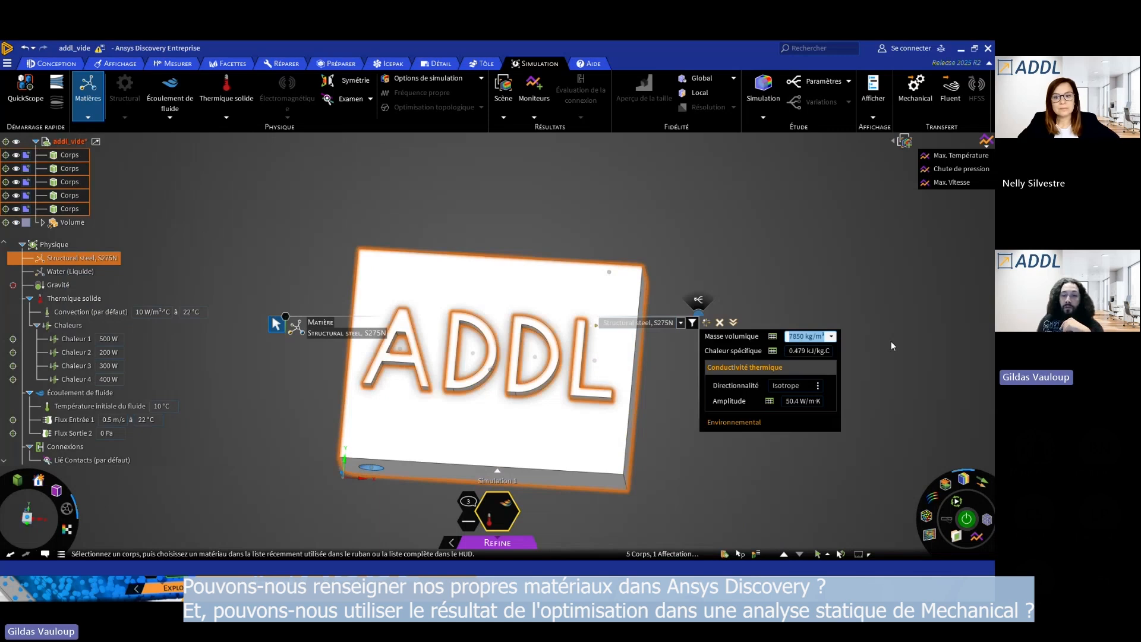
pyautogui.write('500')
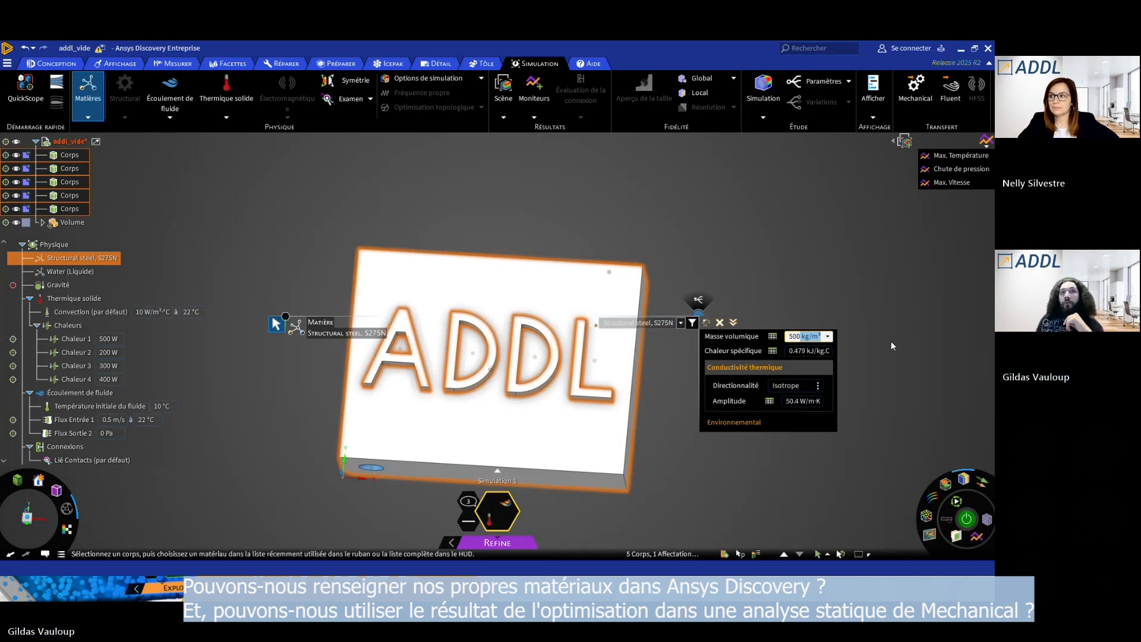
pyautogui.press('Return')
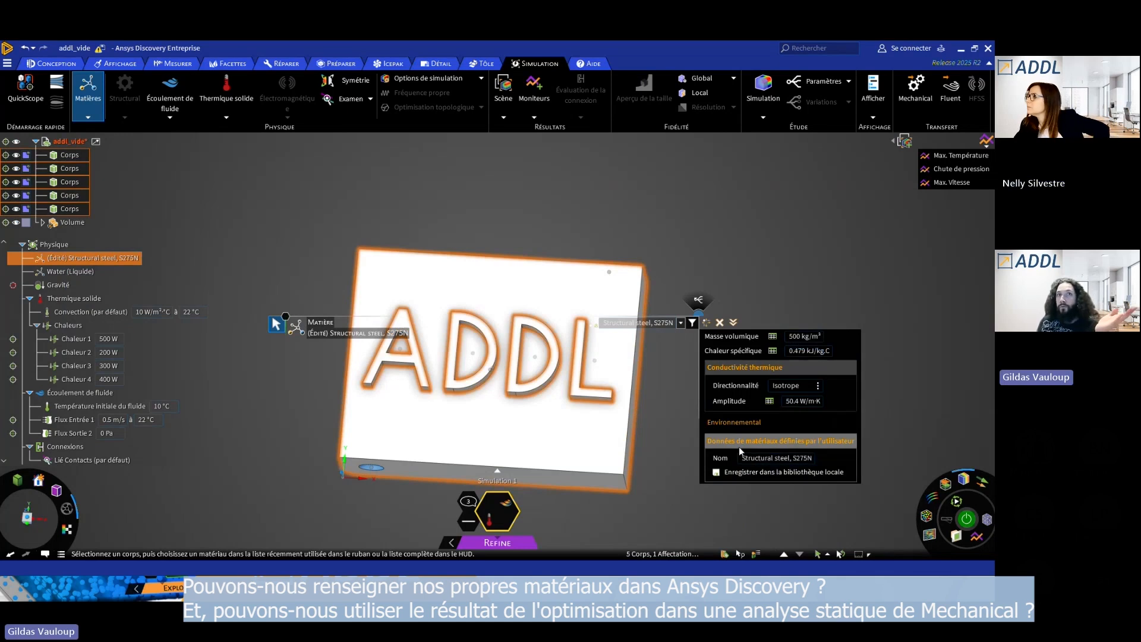
# Name the edited material testdemo and check its entry in the material list.
pyautogui.click(800, 458)
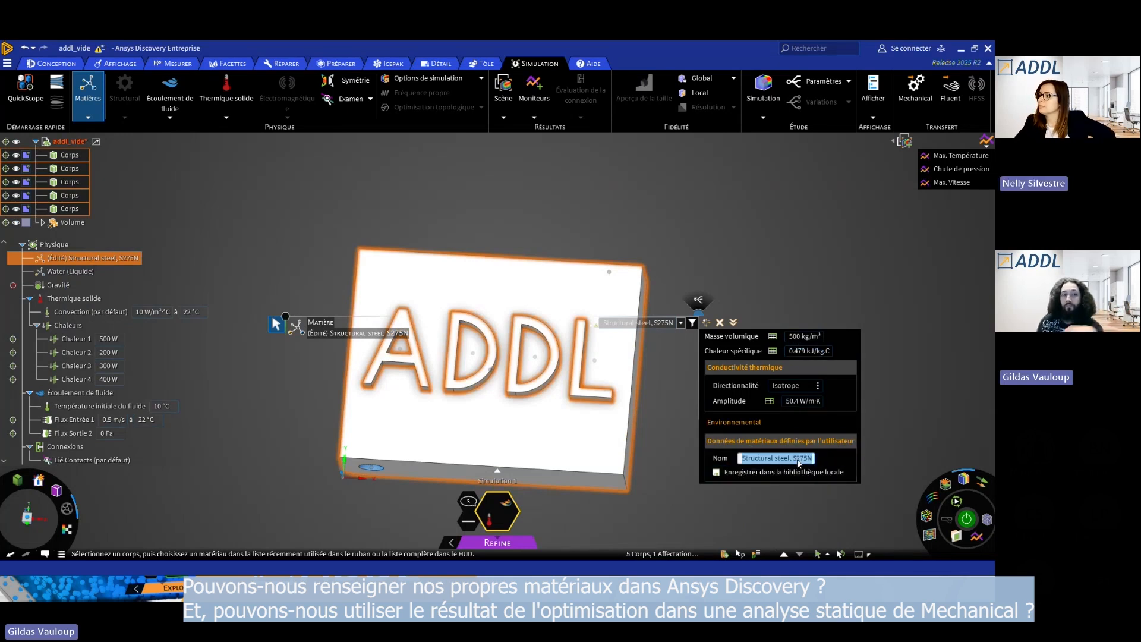
pyautogui.write('test')
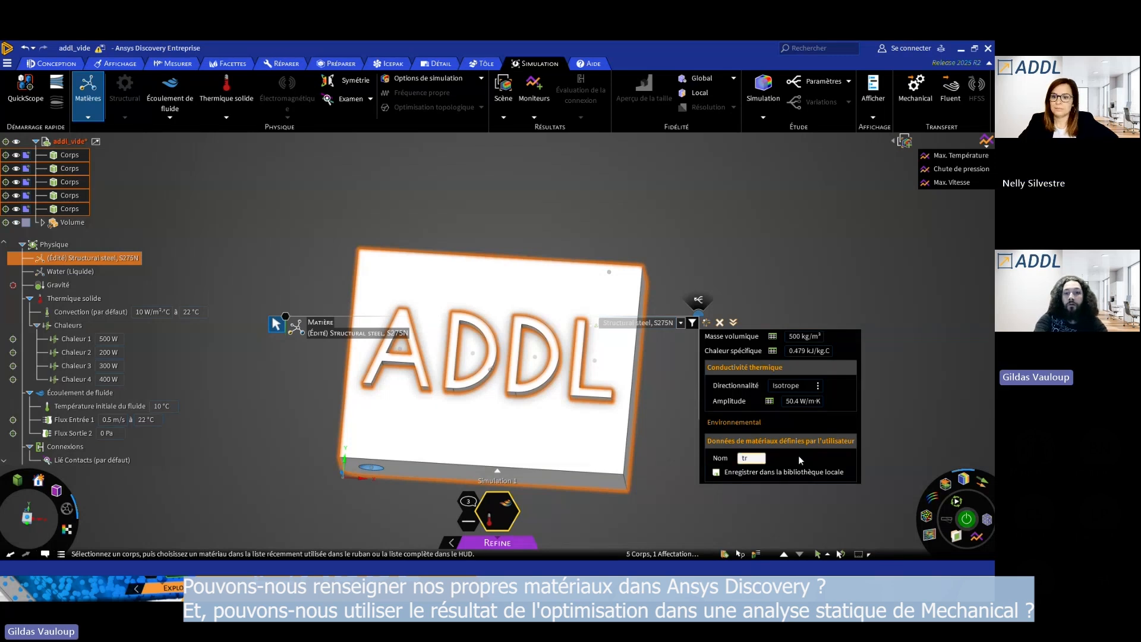
pyautogui.write('dem')
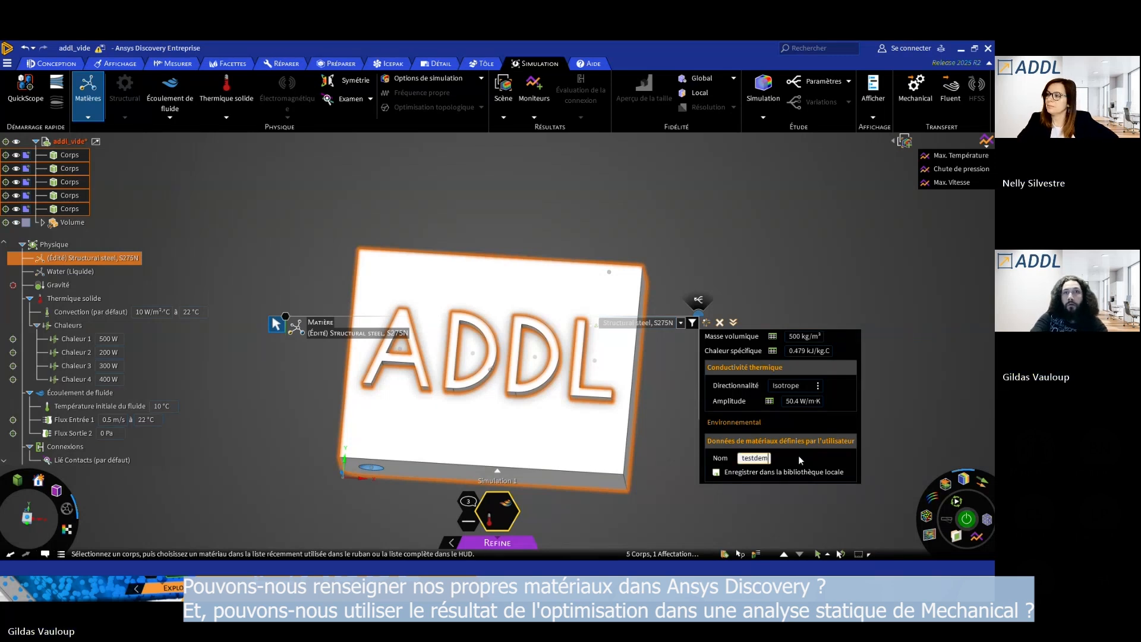
pyautogui.write('o')
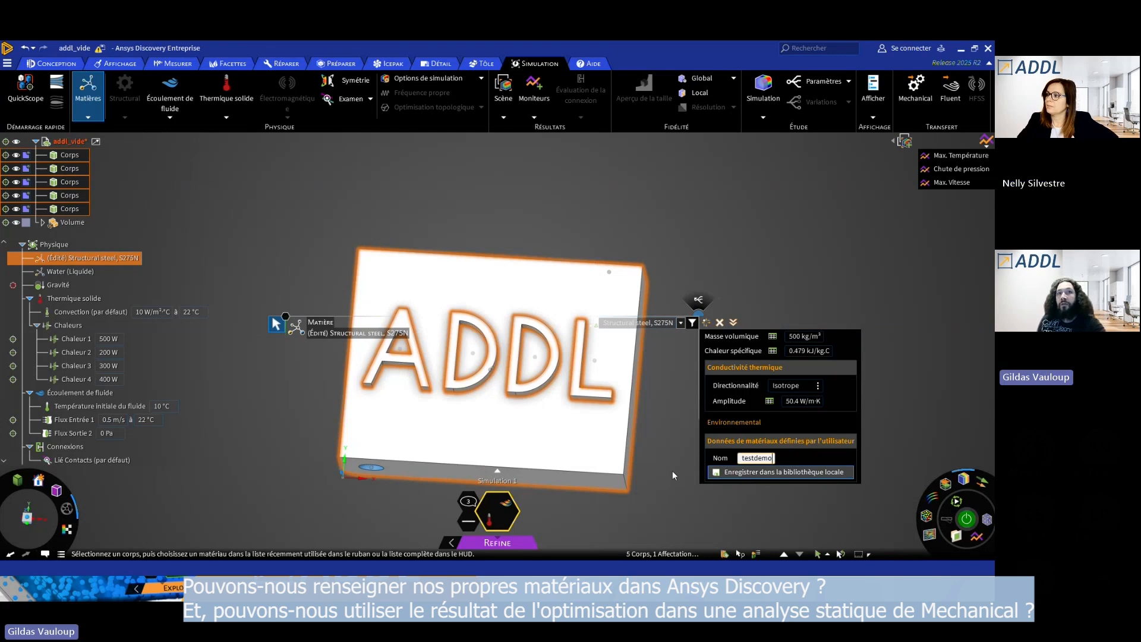
pyautogui.press('Return')
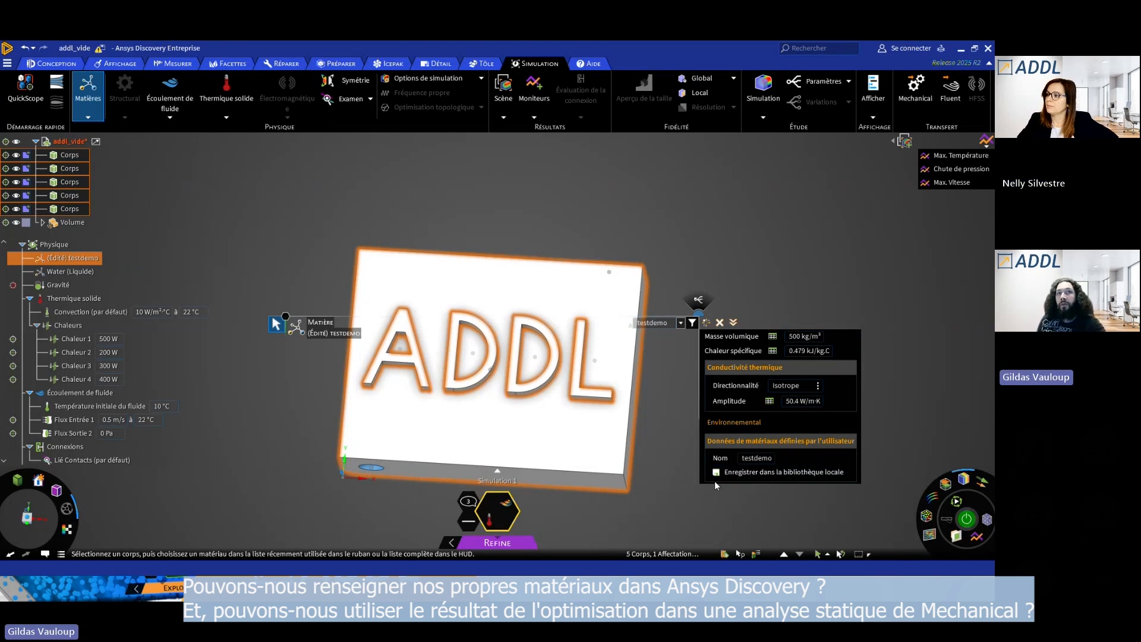
pyautogui.click(681, 323)
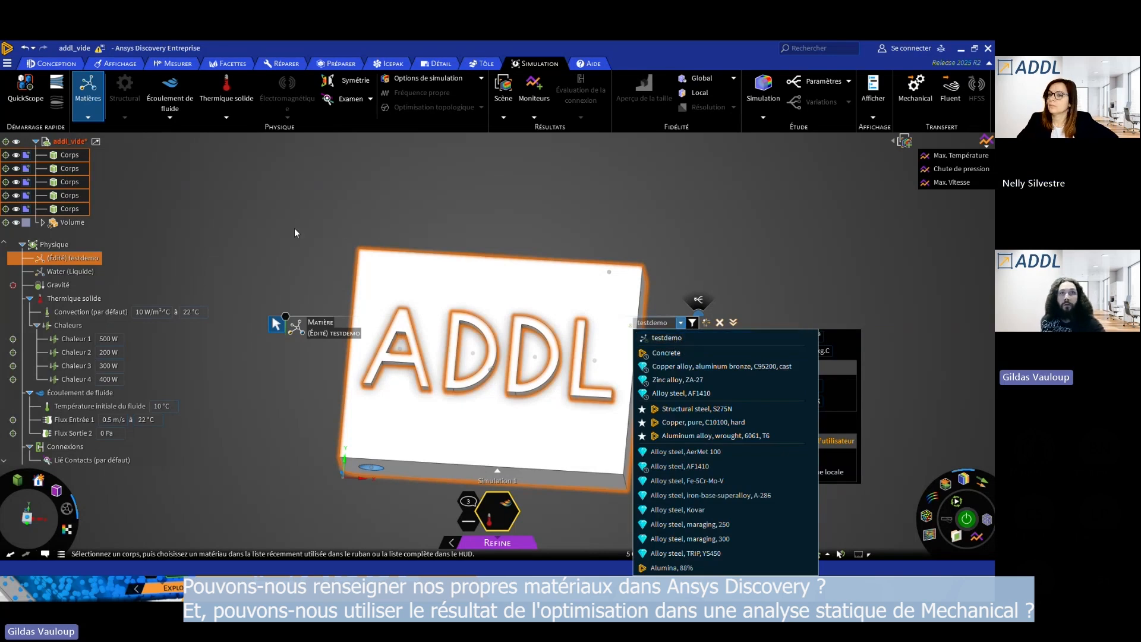
pyautogui.click(588, 201)
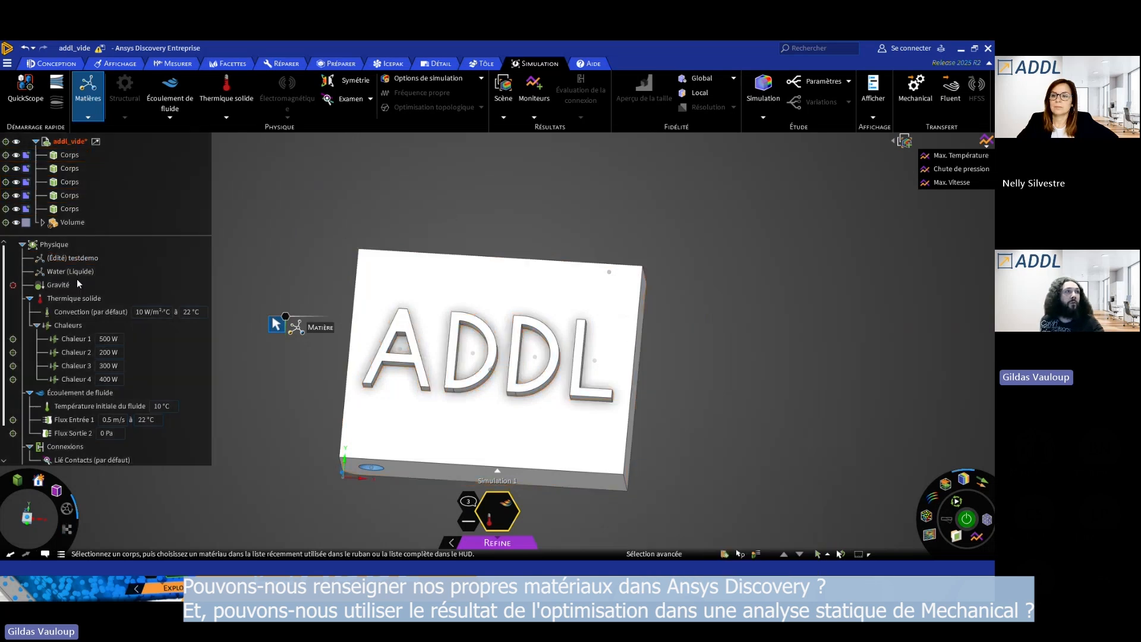
# Browse the library fluids available for the Water (Liquide) material without assigning a different one.
pyautogui.rightClick(71, 272)
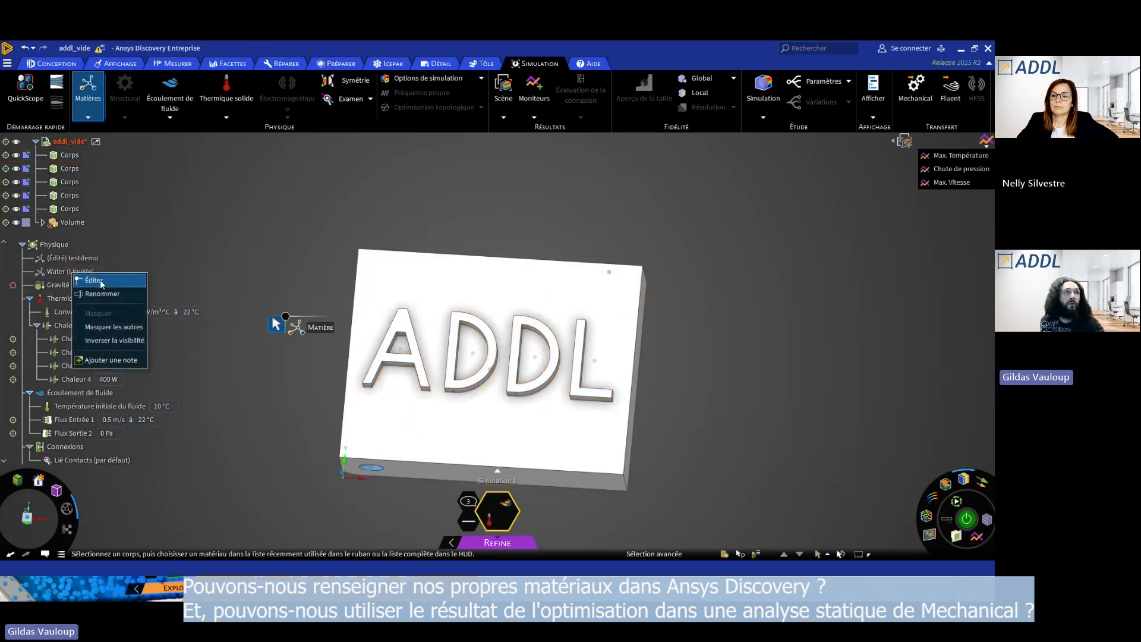
pyautogui.click(99, 280)
pyautogui.click(679, 325)
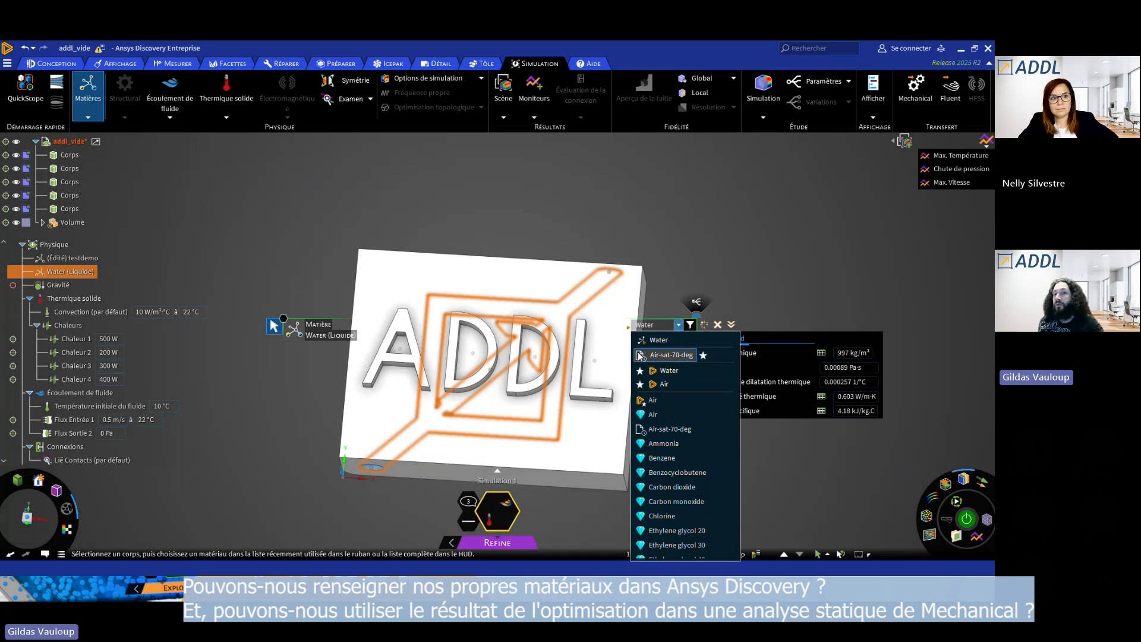
pyautogui.click(766, 268)
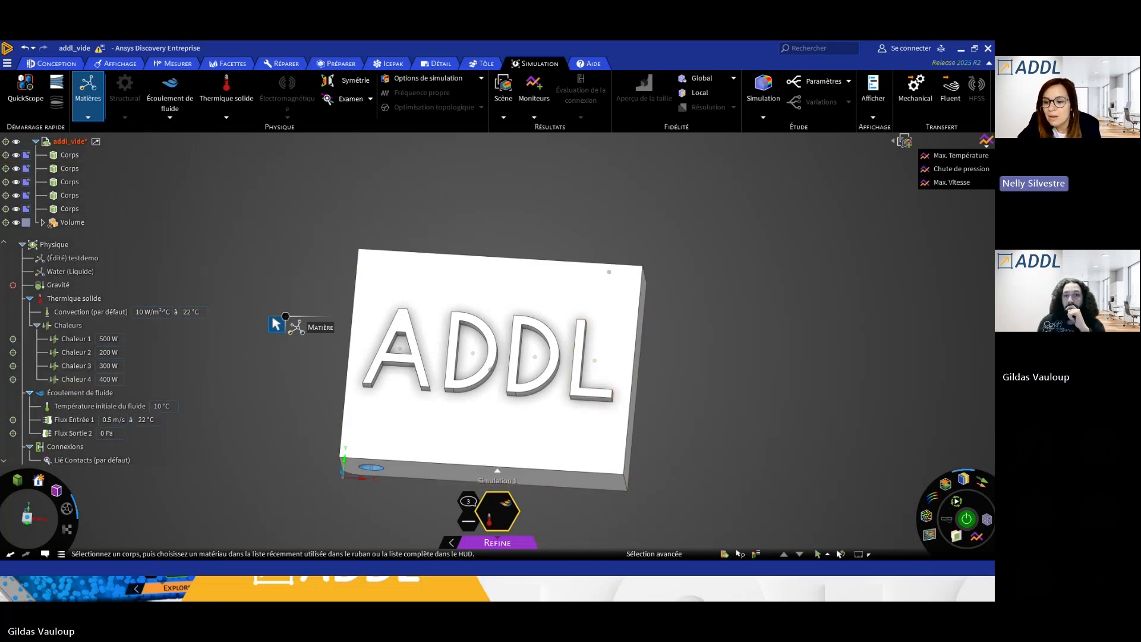
pyautogui.hotkey('alt', 'Tab')
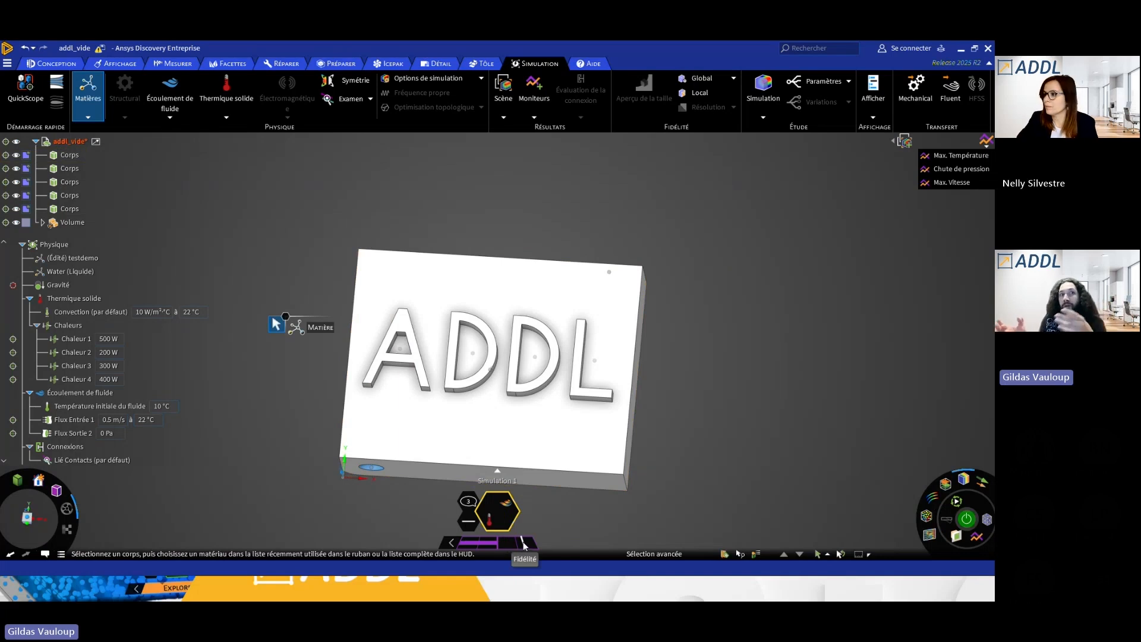
# Switch the ADDL block simulation to the Explore stage and start its solve.
pyautogui.click(523, 544)
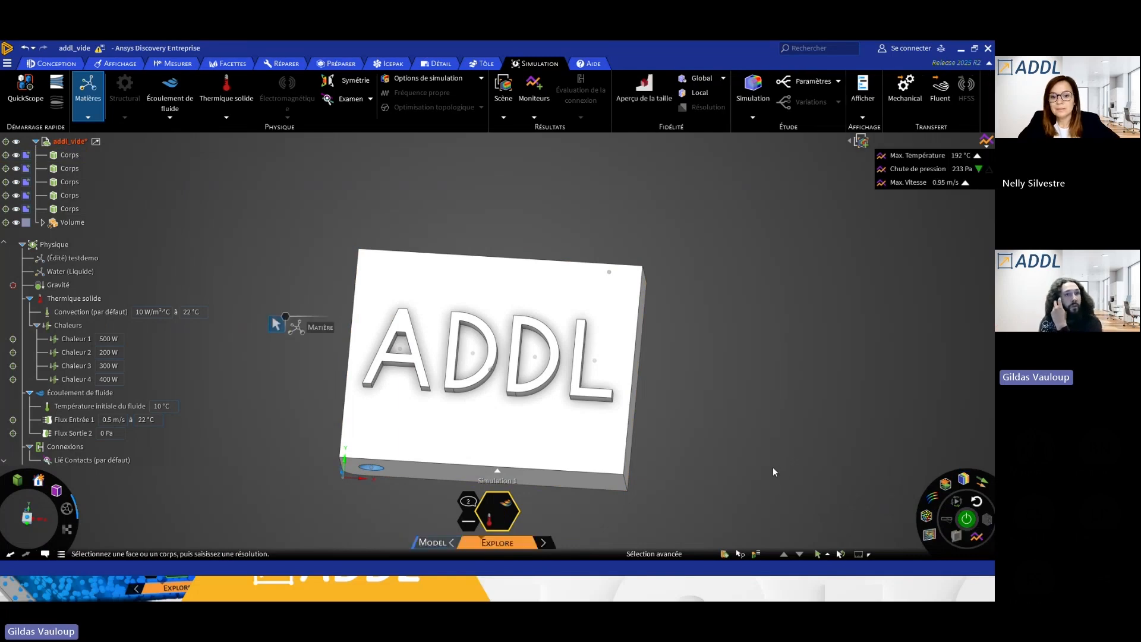
pyautogui.moveTo(665, 455); pyautogui.dragTo(689, 378, button='middle')
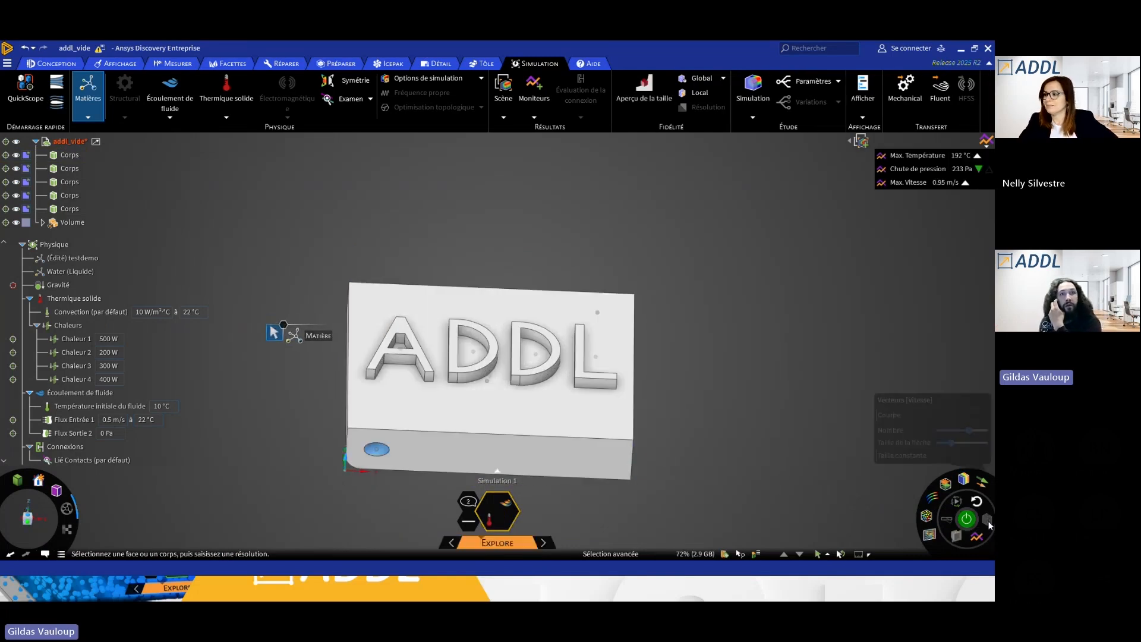
pyautogui.click(490, 494)
pyautogui.click(966, 518)
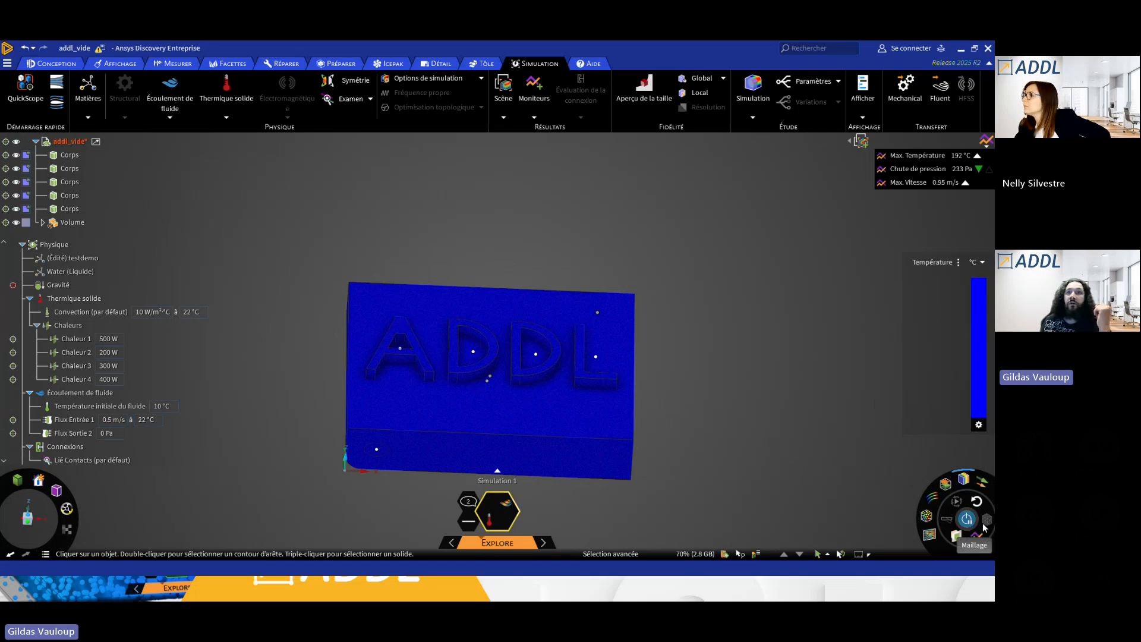
# Display the mesh of the ADDL block and move its section plane about 75 mm through the body.
pyautogui.click(985, 524)
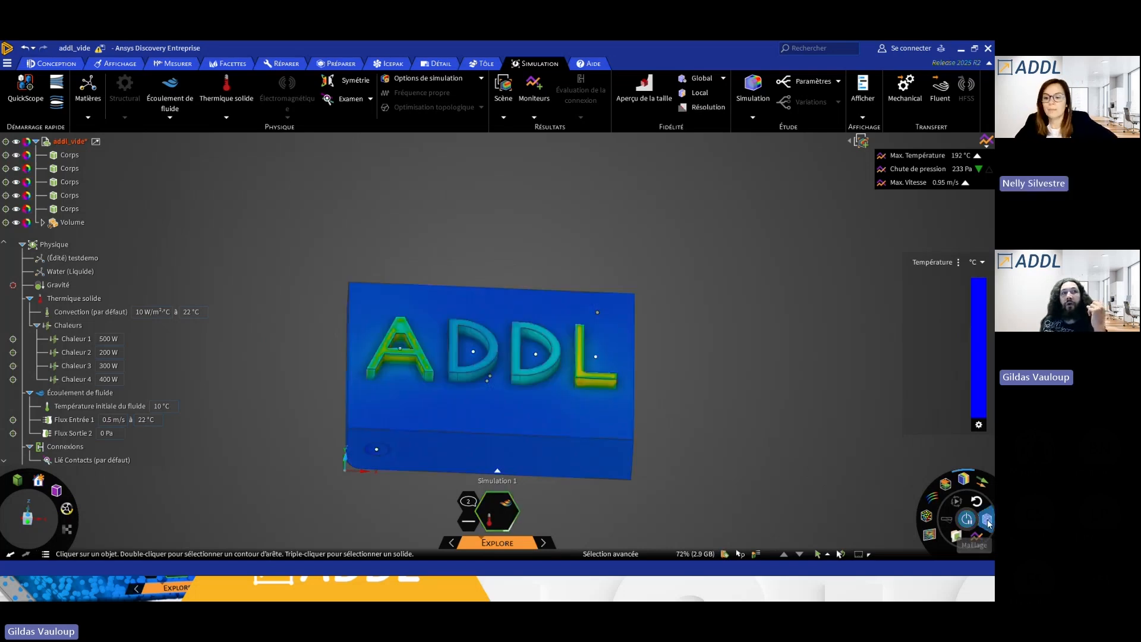
pyautogui.moveTo(419, 456); pyautogui.dragTo(265, 339, button='middle')
pyautogui.click(248, 324)
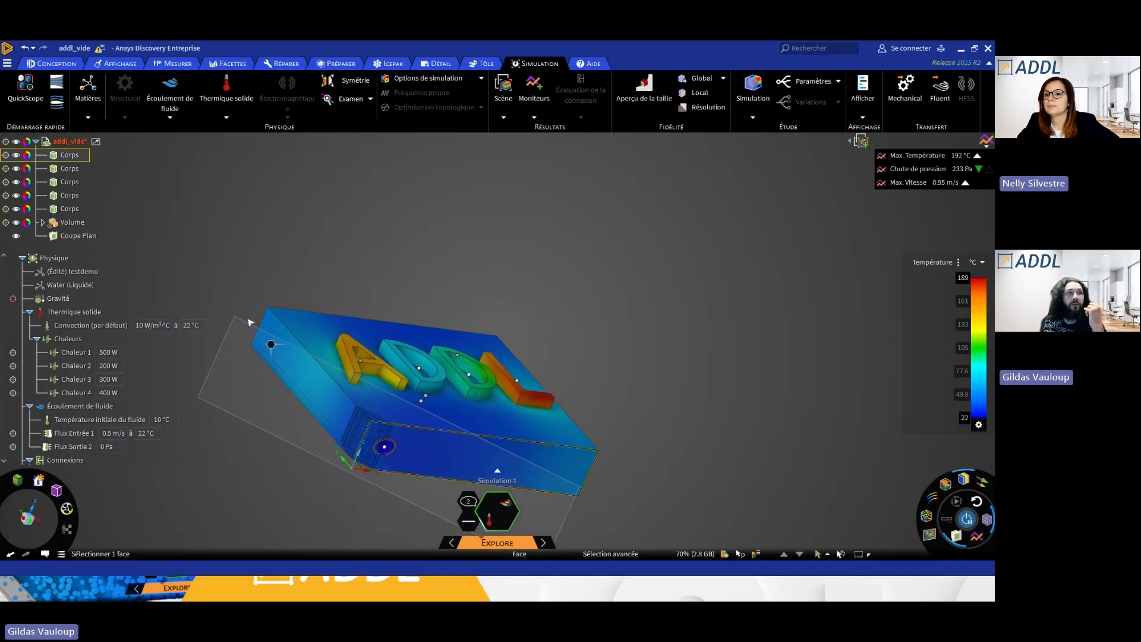
pyautogui.press('m')
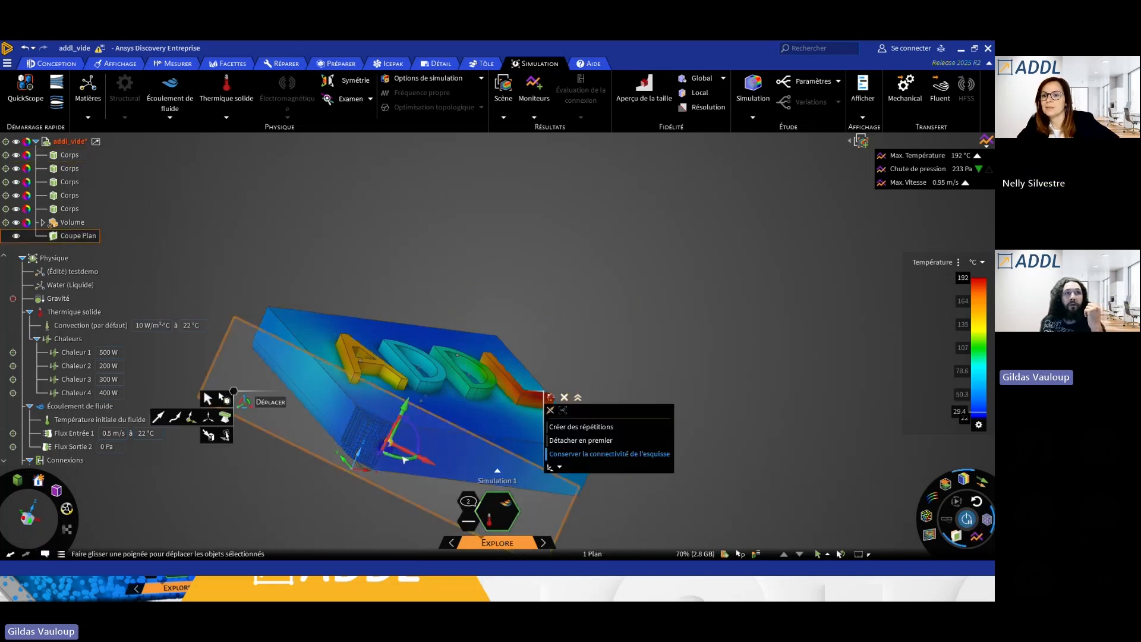
pyautogui.moveTo(381, 452); pyautogui.dragTo(397, 431)
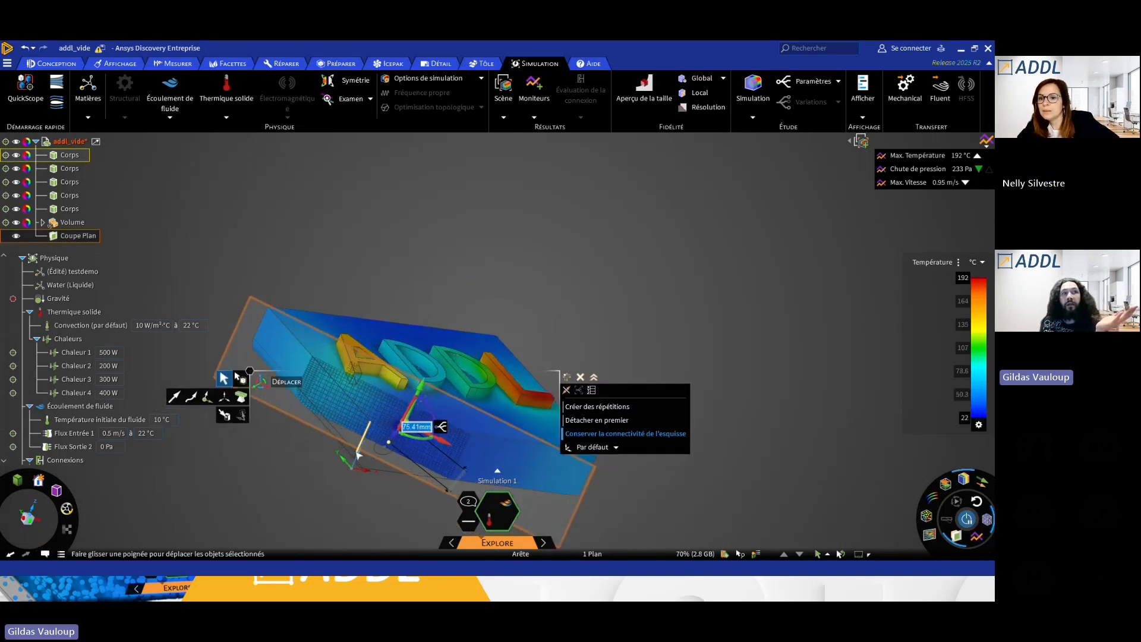
pyautogui.scroll(4, 360, 455)
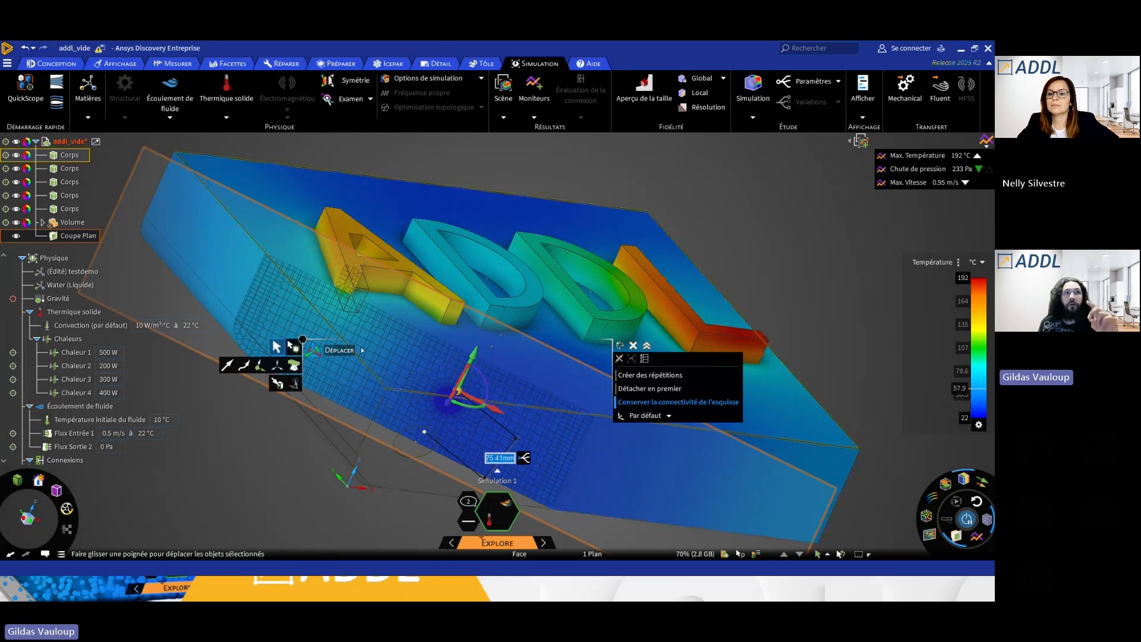
# Switch to the Refine stage and review the additional fluid flow and fluid mesh quality simulation options.
pyautogui.click(437, 80)
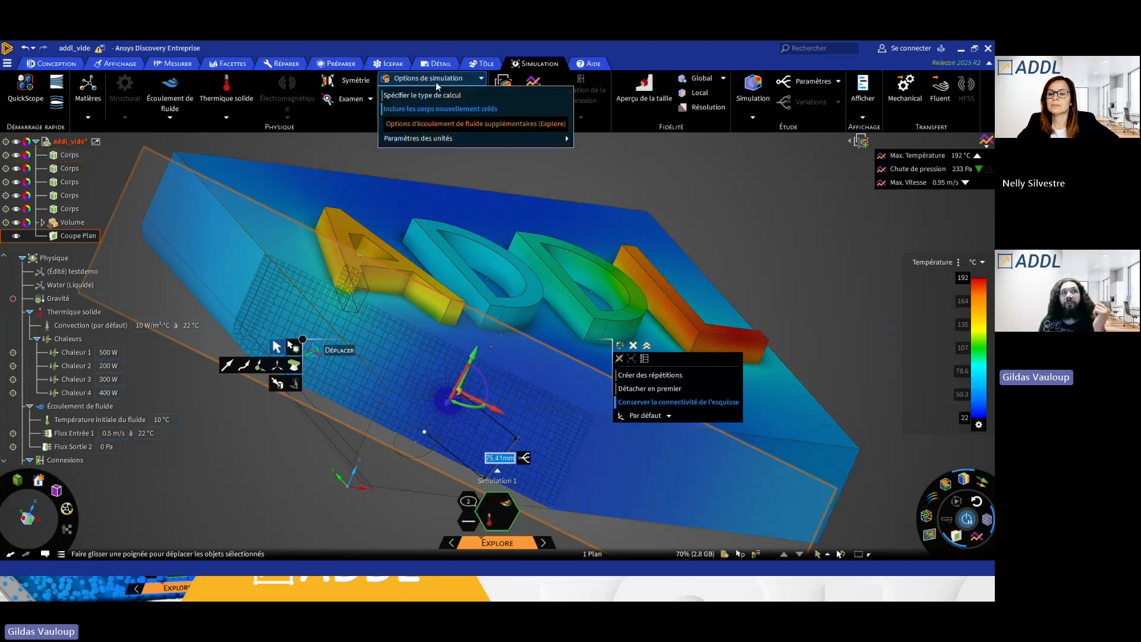
pyautogui.click(550, 543)
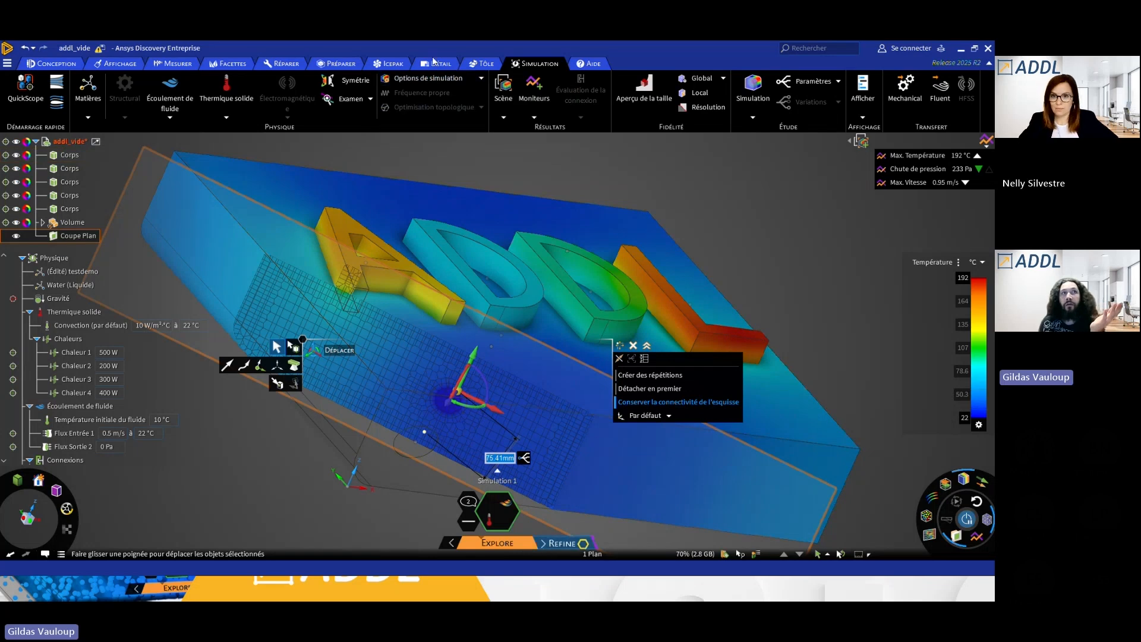
pyautogui.click(467, 81)
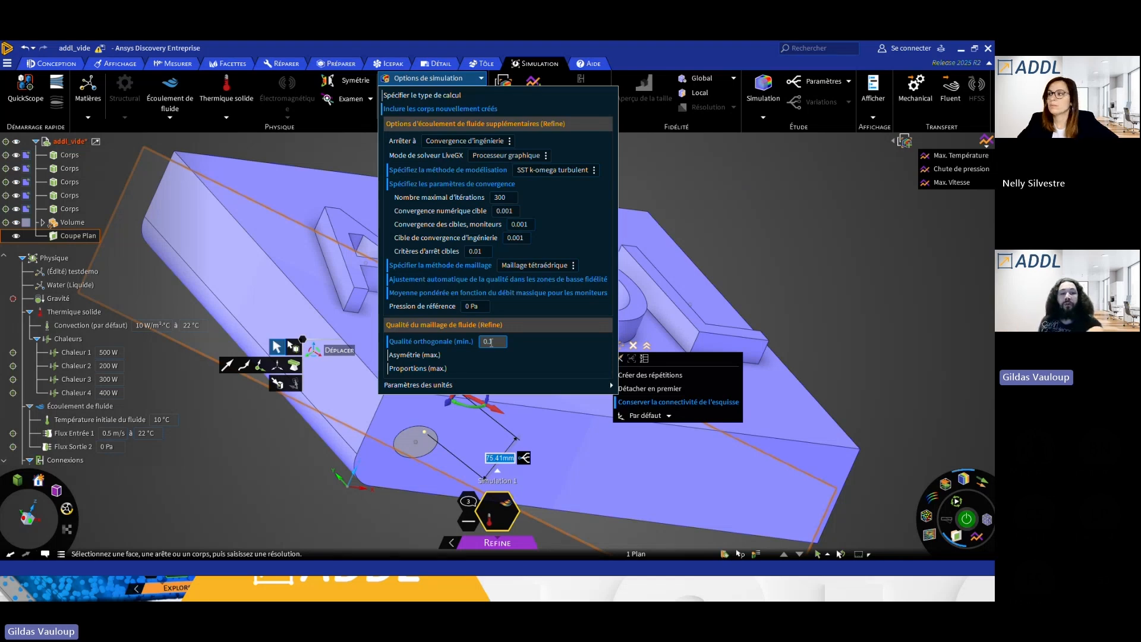
pyautogui.click(830, 259)
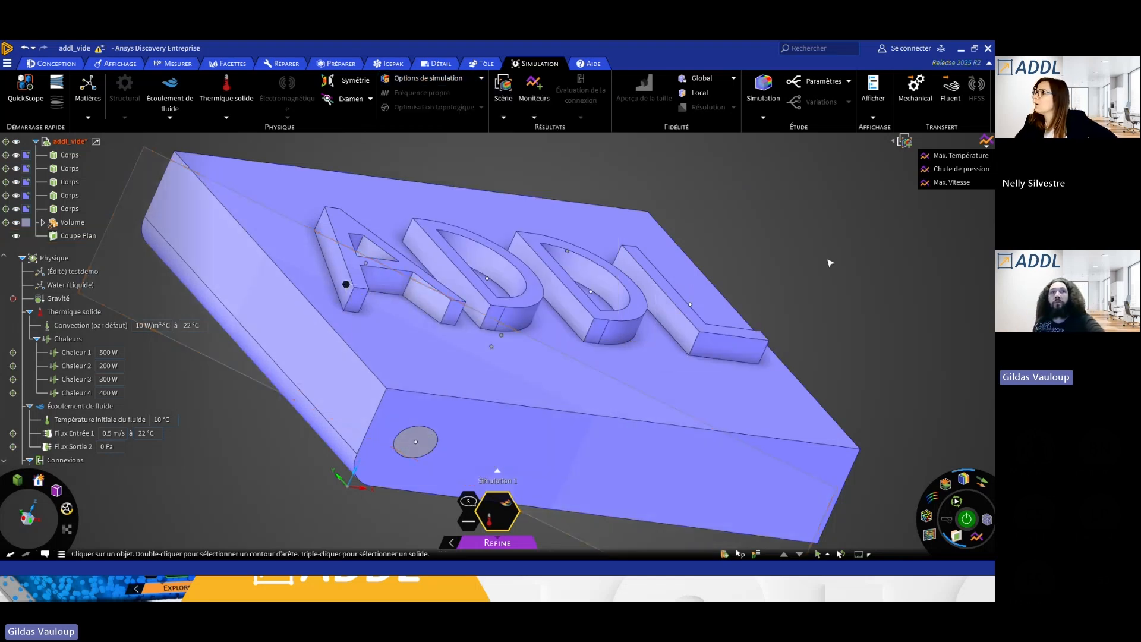
pyautogui.moveTo(827, 279); pyautogui.dragTo(807, 368, button='middle')
pyautogui.scroll(1, 754, 353)
pyautogui.scroll(-4, 754, 353)
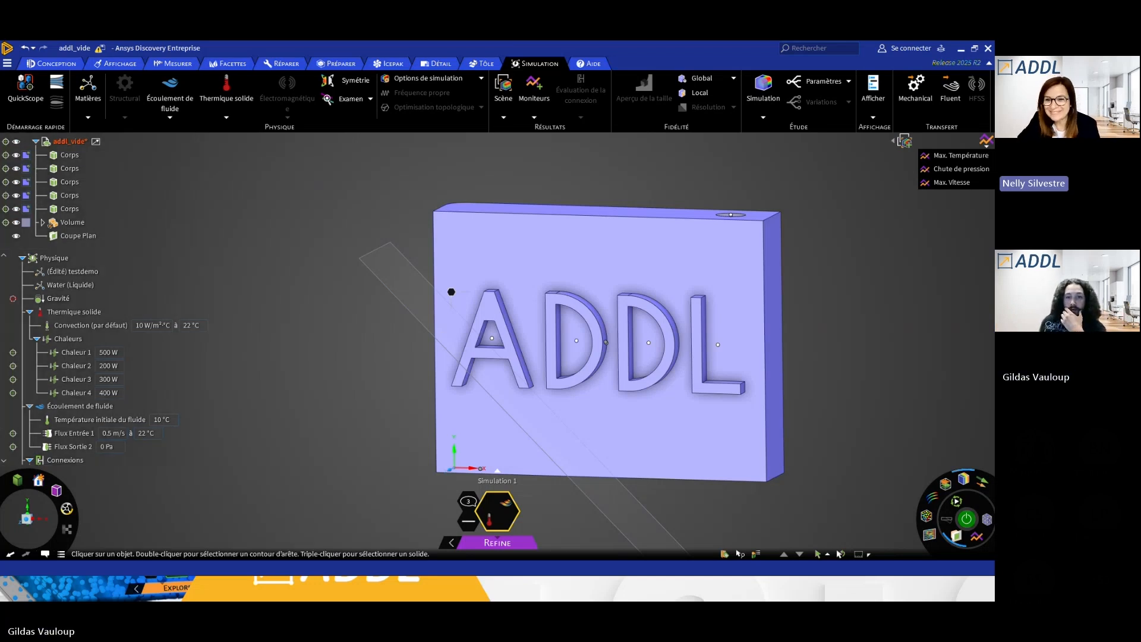
# Switch to the empty Discovery session and open the recent file suspente_calc.
pyautogui.hotkey('alt', 'Tab')
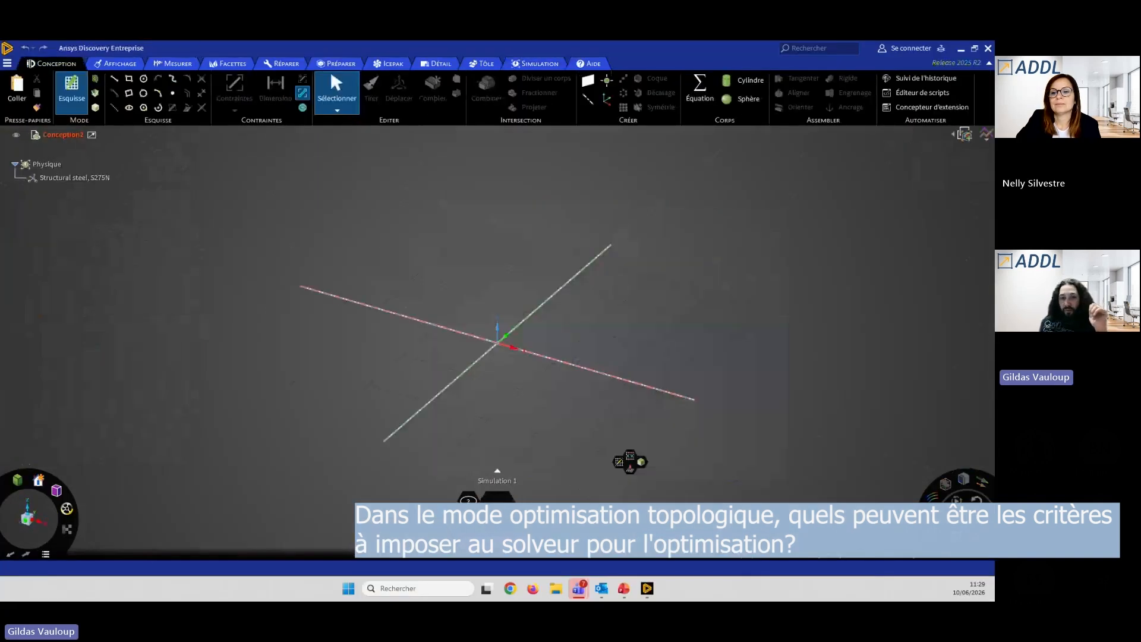
pyautogui.click(7, 63)
pyautogui.click(33, 77)
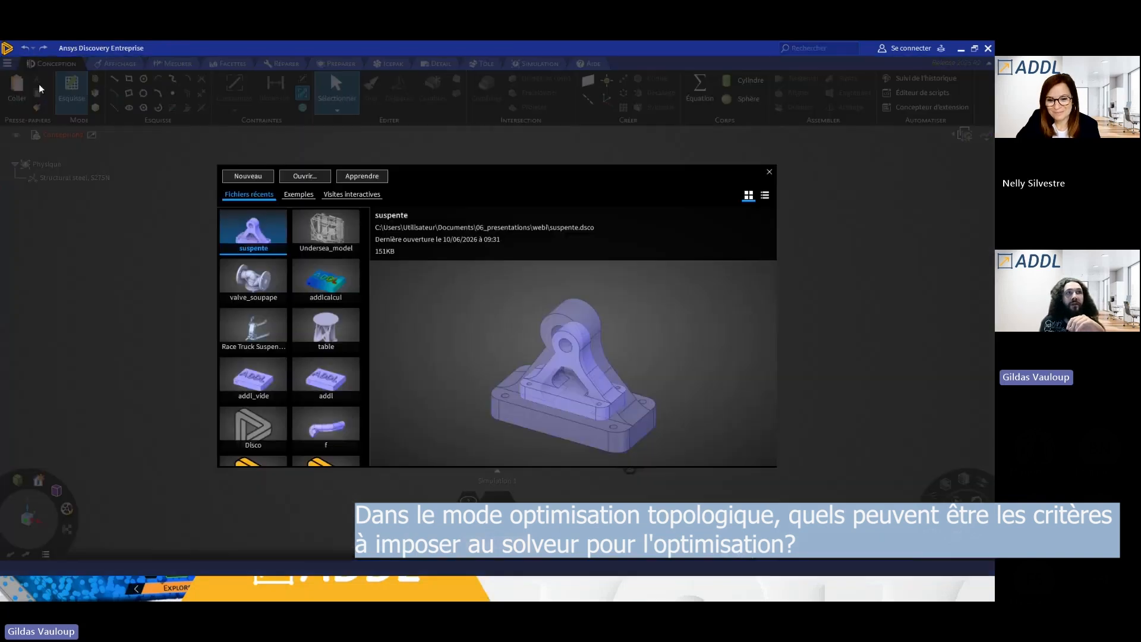
pyautogui.scroll(-4, 291, 349)
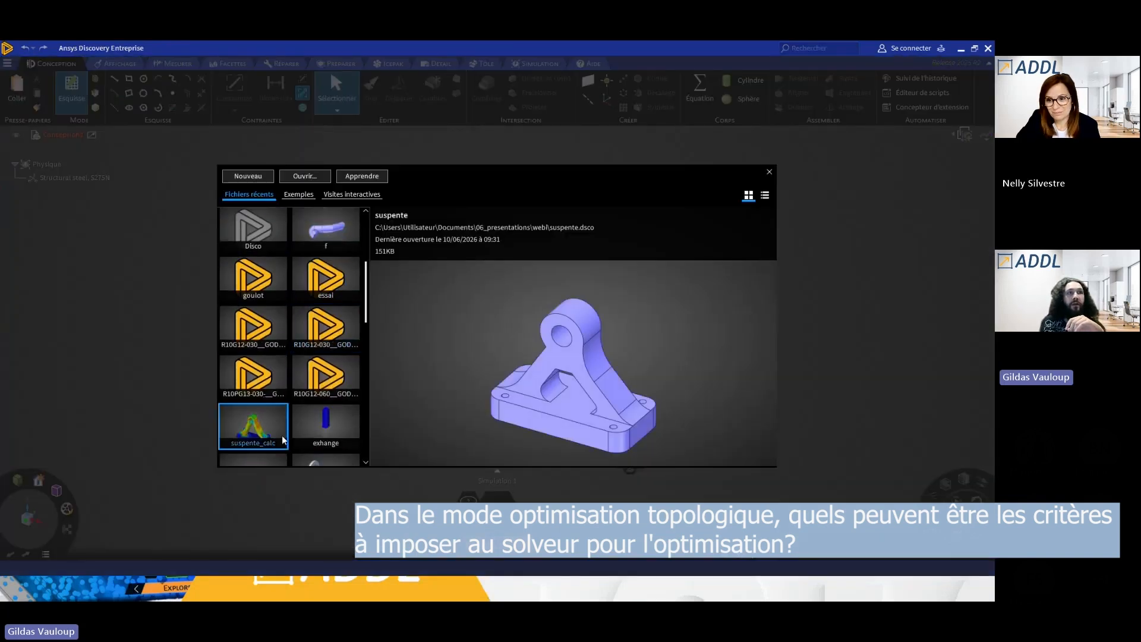
pyautogui.click(274, 430)
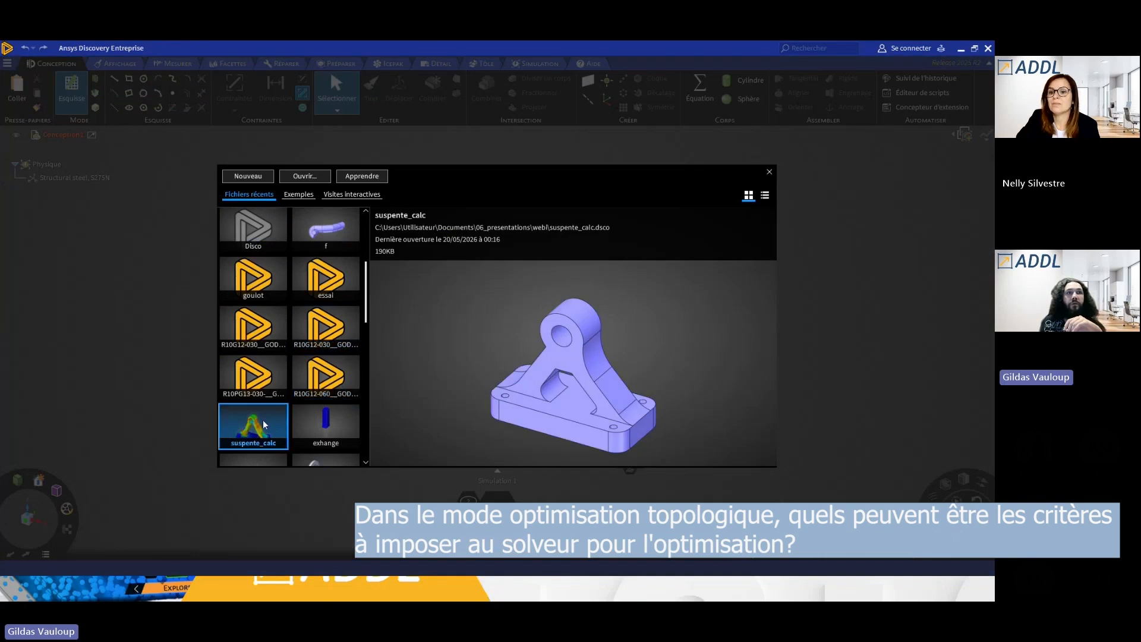
pyautogui.doubleClick(265, 425)
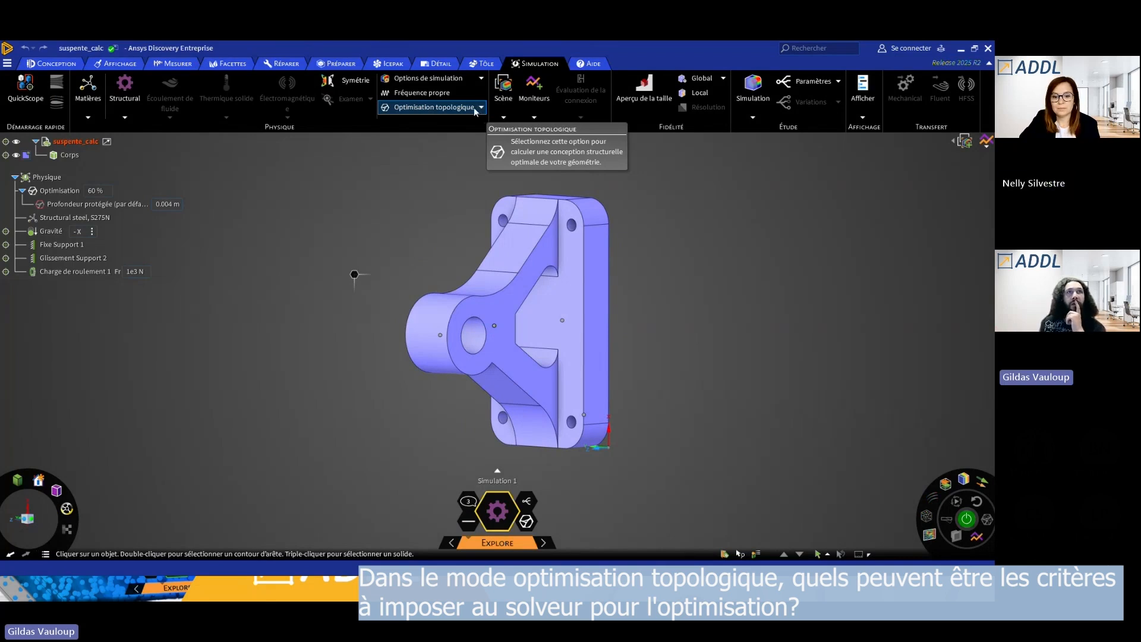
# Edit the bracket's topology optimization, enabling the Épaisseur min., Épaisseur maximale and Prévention de surplombage manufacturing constraints.
pyautogui.click(69, 194)
pyautogui.rightClick(67, 195)
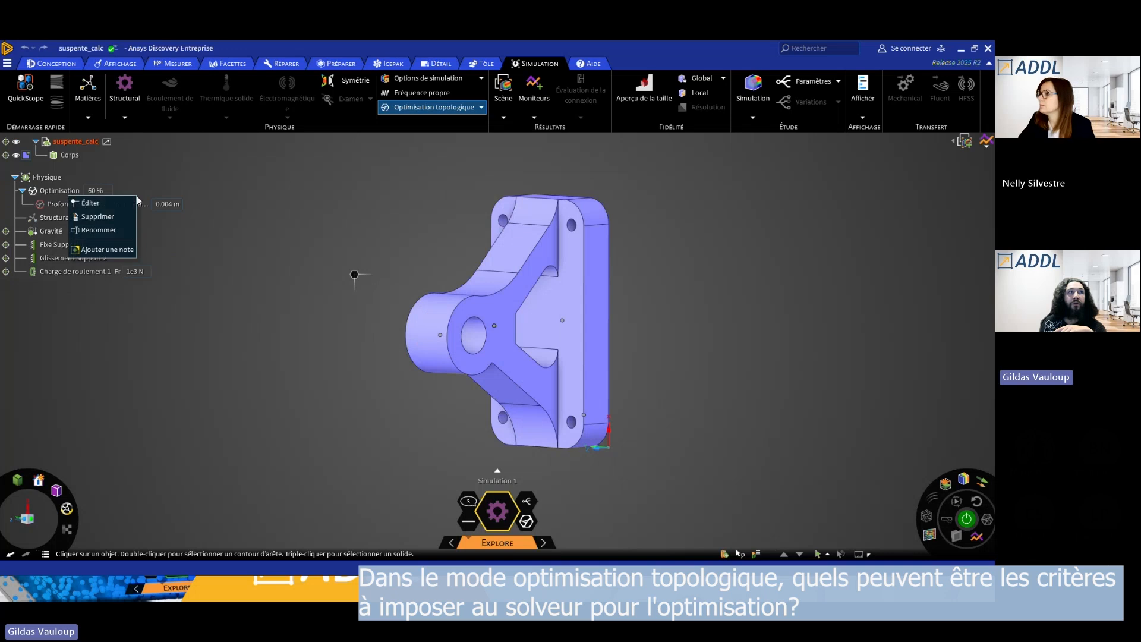
pyautogui.click(112, 204)
pyautogui.moveTo(425, 82)
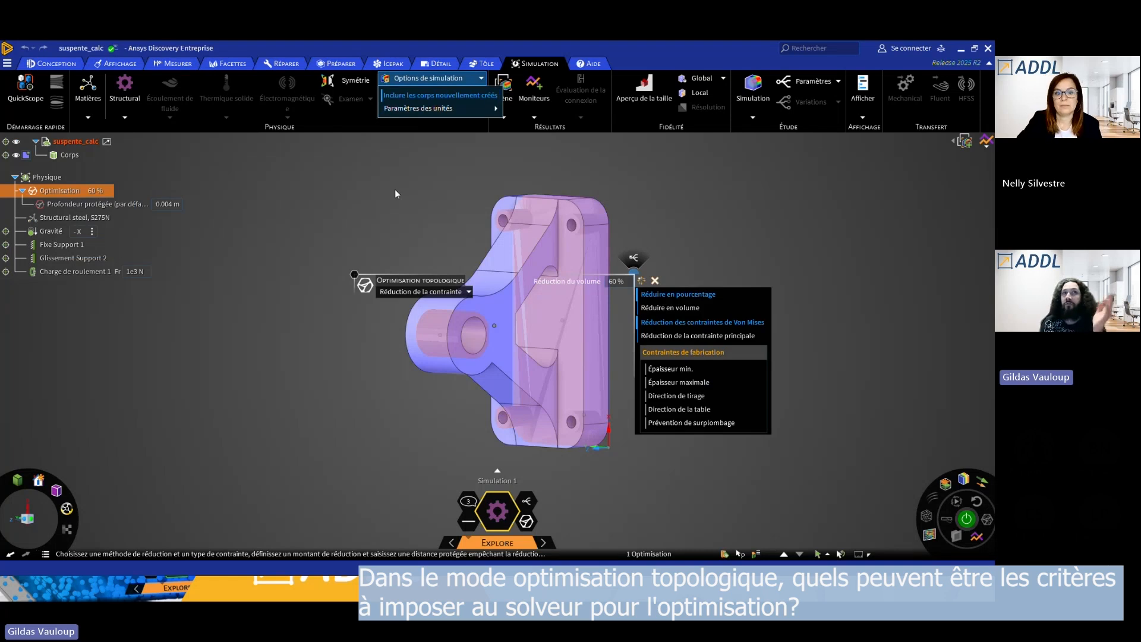
pyautogui.click(680, 369)
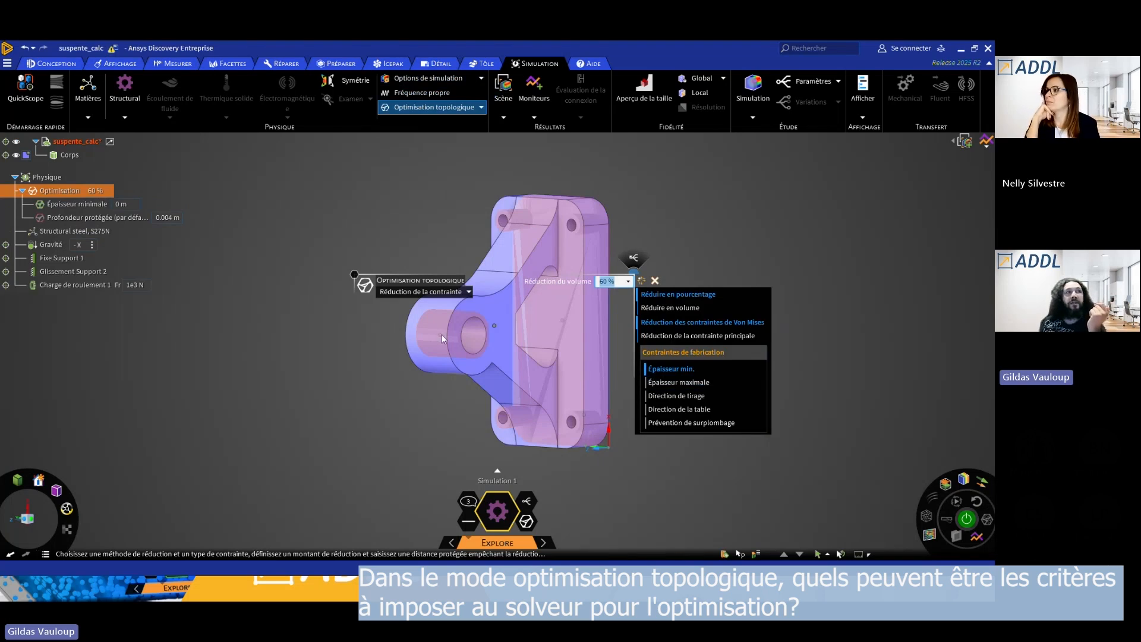
pyautogui.click(117, 204)
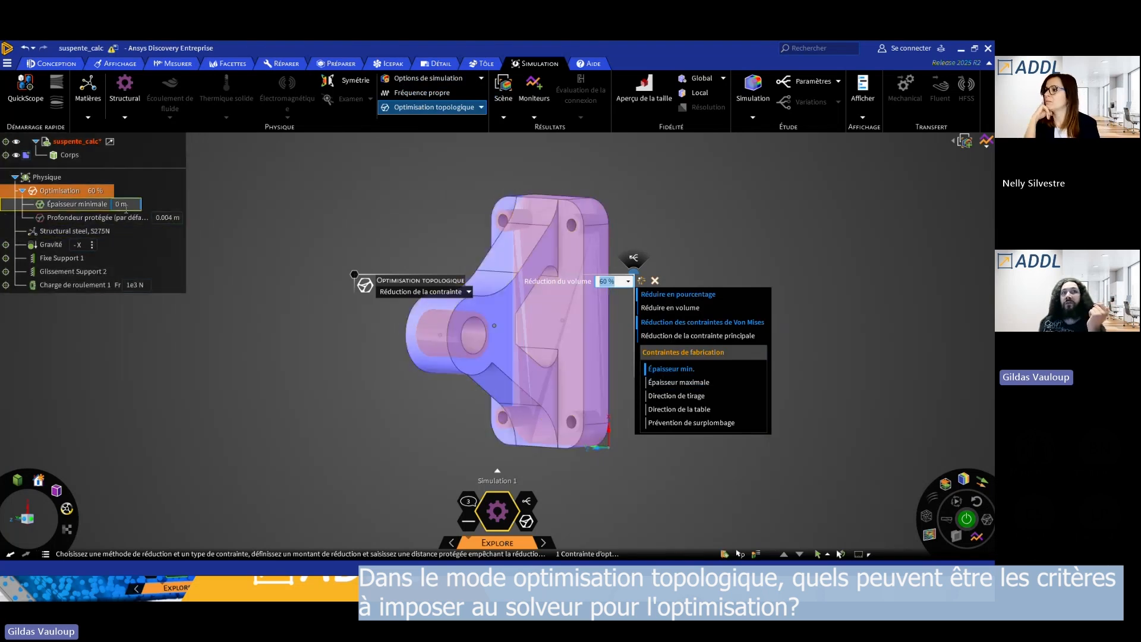
pyautogui.click(677, 384)
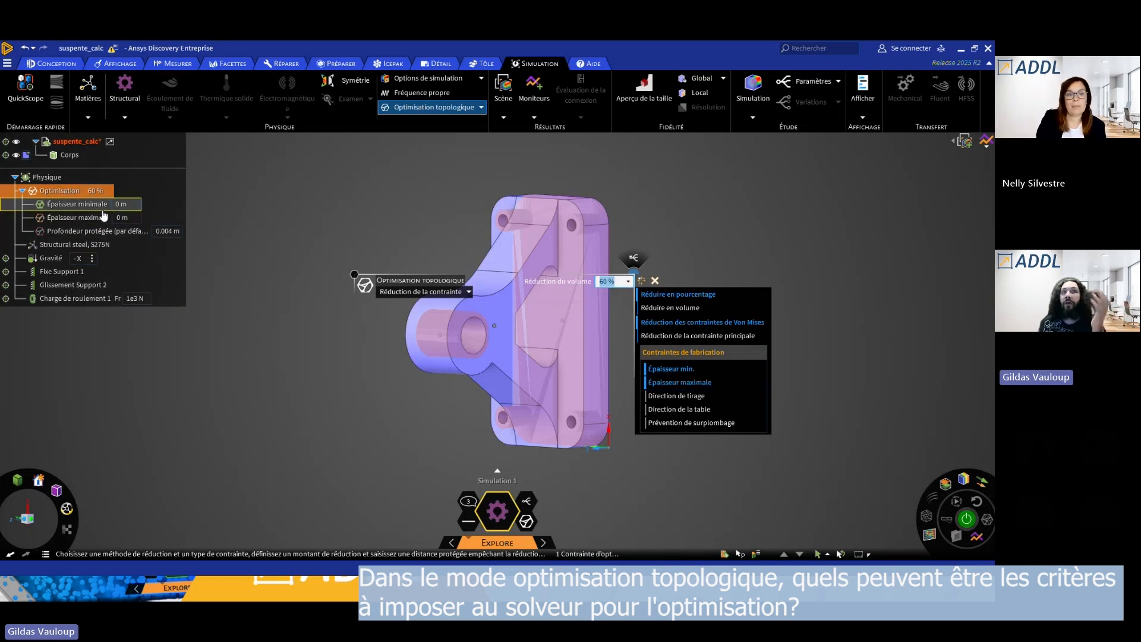
pyautogui.click(691, 425)
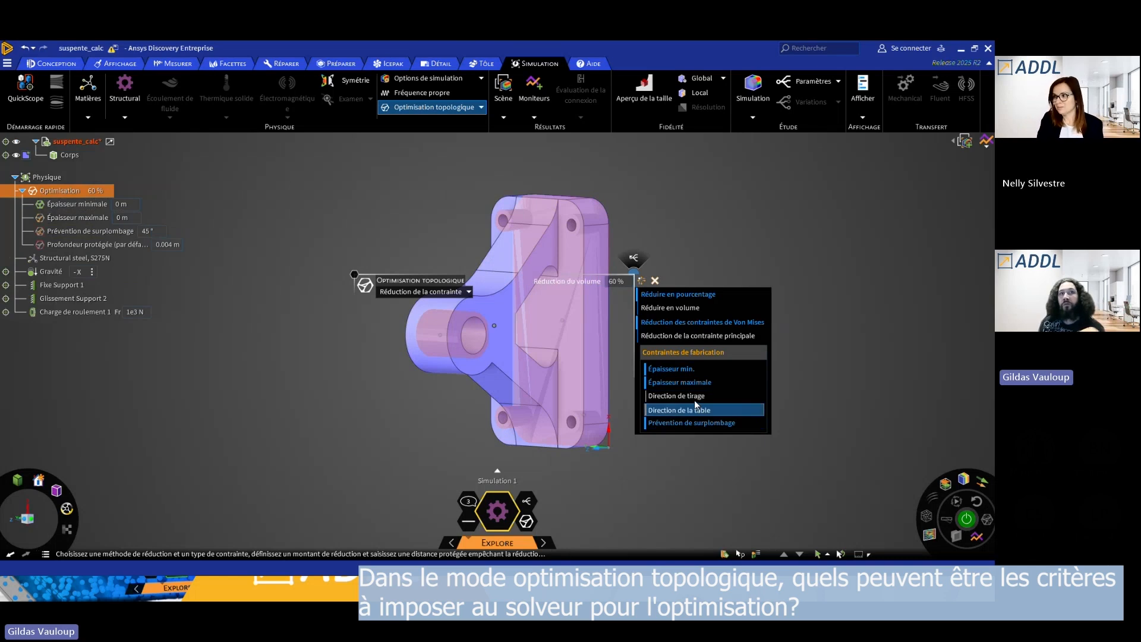
# Try the Direction de tirage constraint, enable Direction de la table in its place, and inspect its direction on the bracket.
pyautogui.click(695, 396)
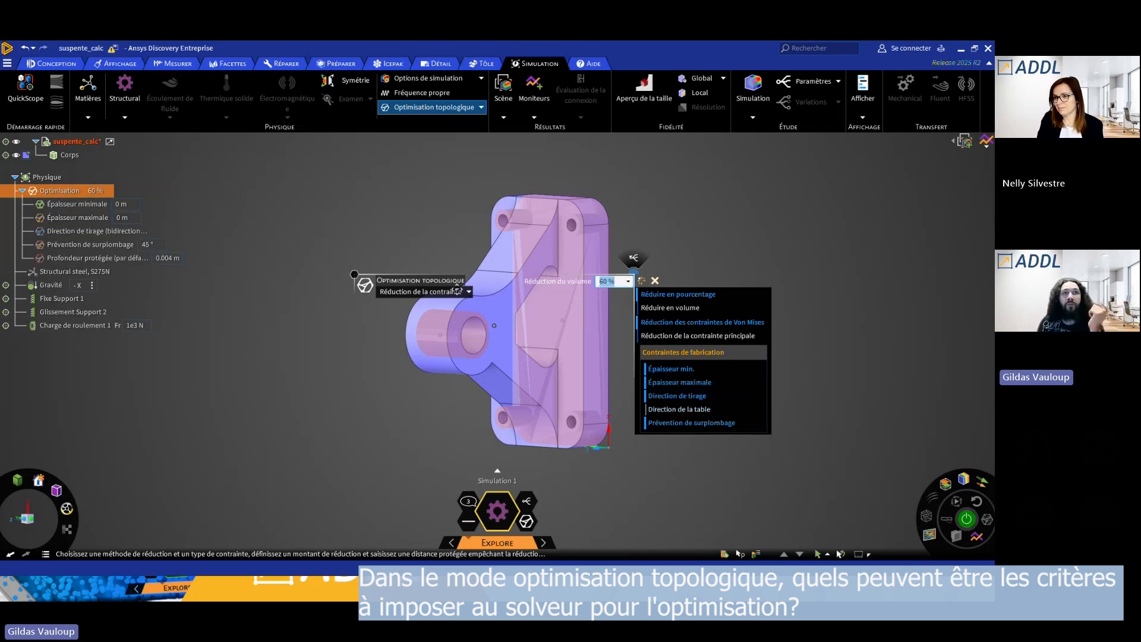
pyautogui.click(678, 410)
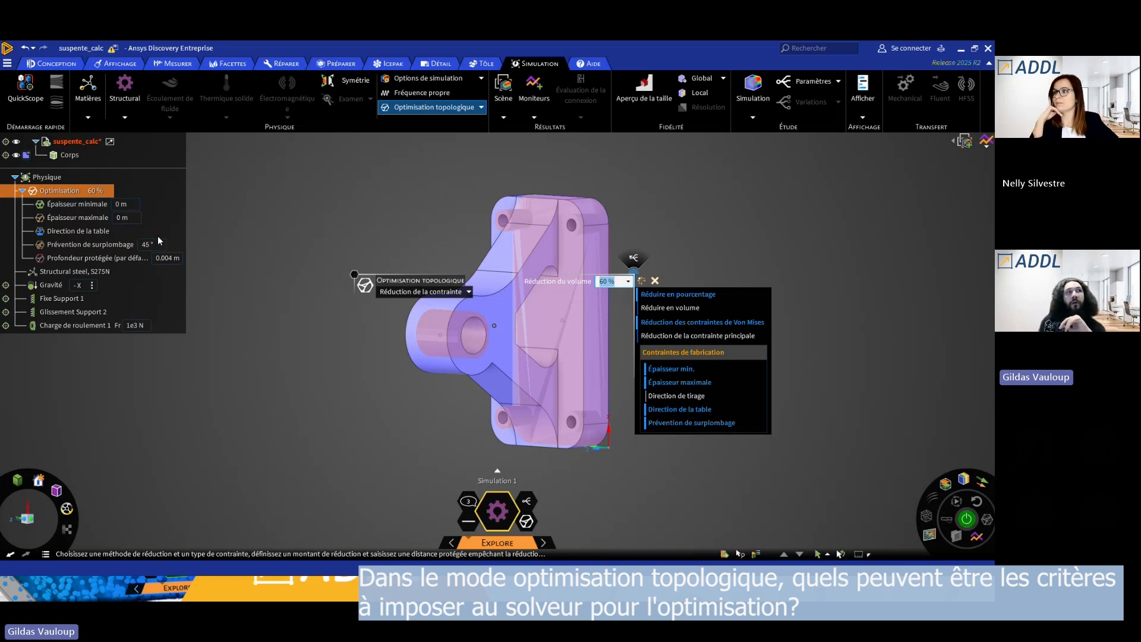
pyautogui.click(97, 234)
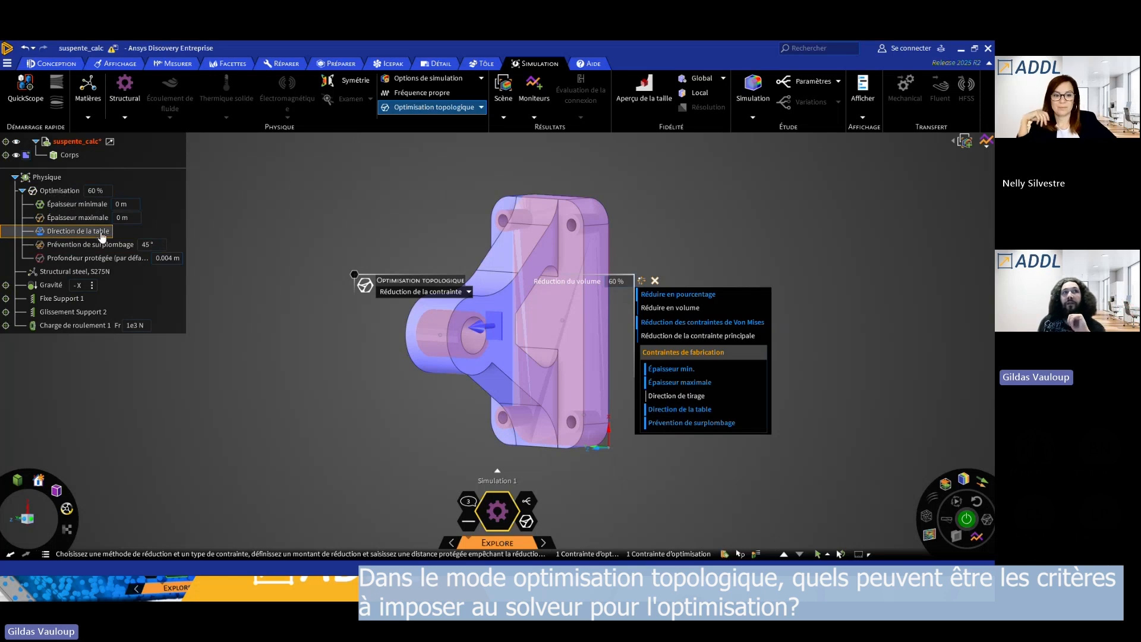
pyautogui.moveTo(377, 386); pyautogui.dragTo(407, 344, button='middle')
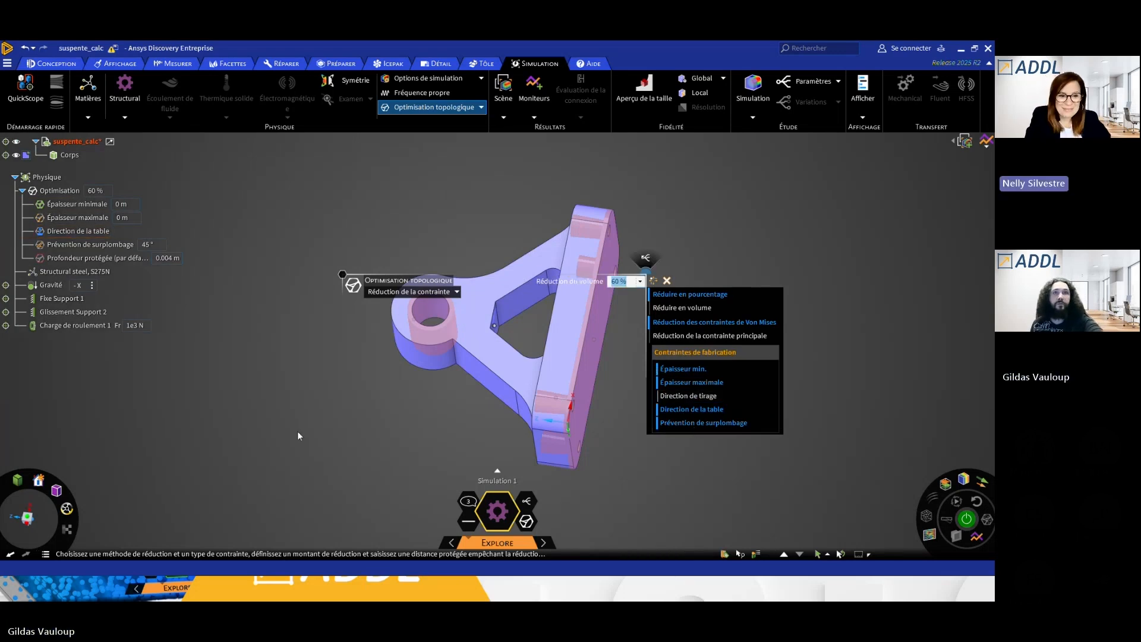
pyautogui.click(326, 406)
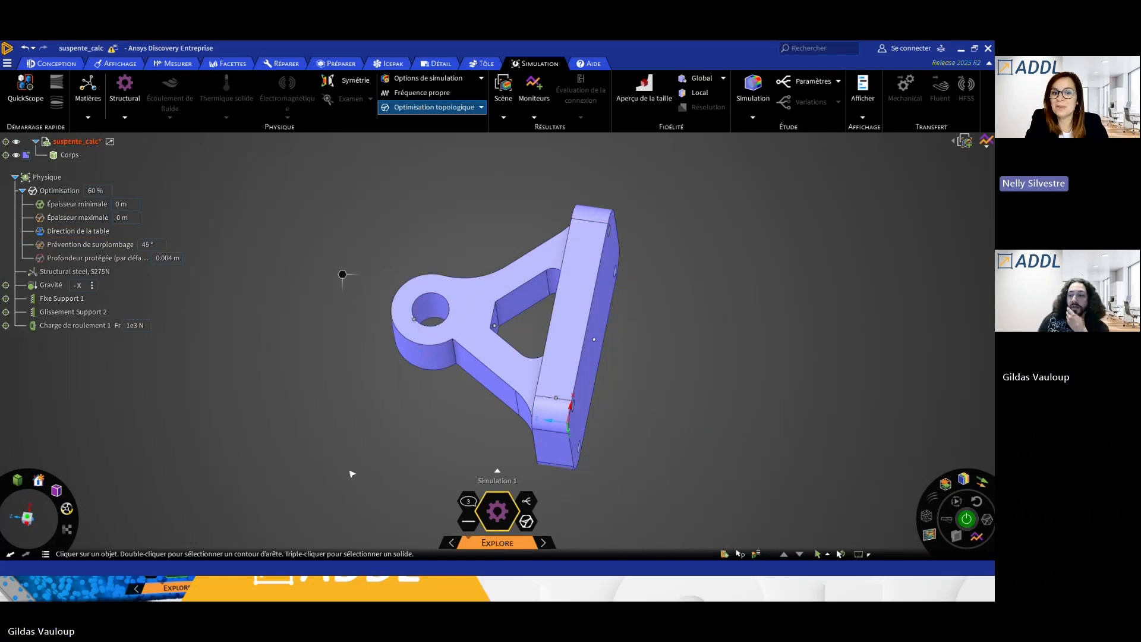